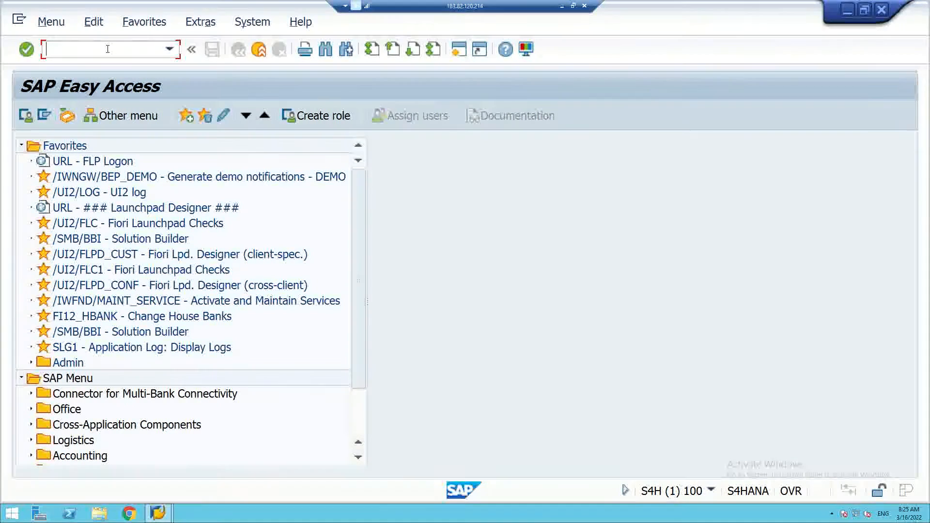
Run transaction OH11 and choose Copy as the wage type maintenance method.
{"action": "type", "text": "OH11"}
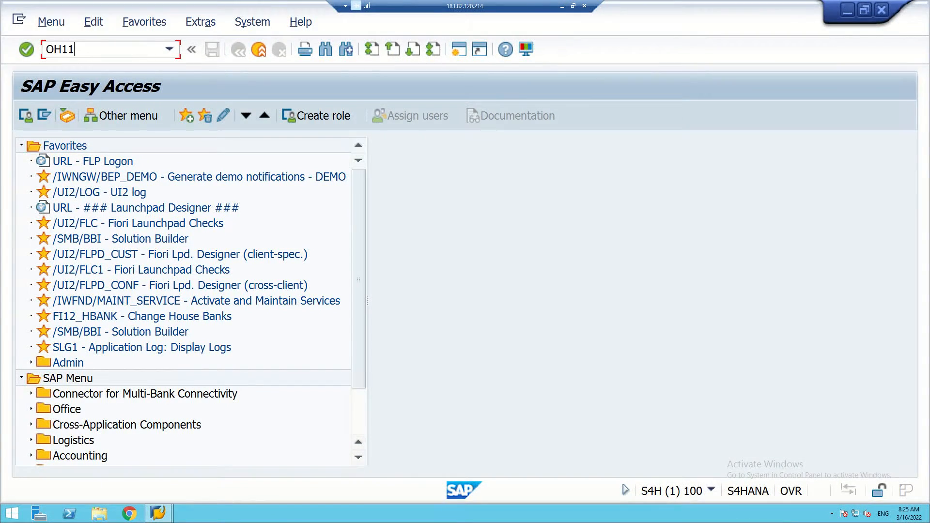
{"action": "key", "text": "Return"}
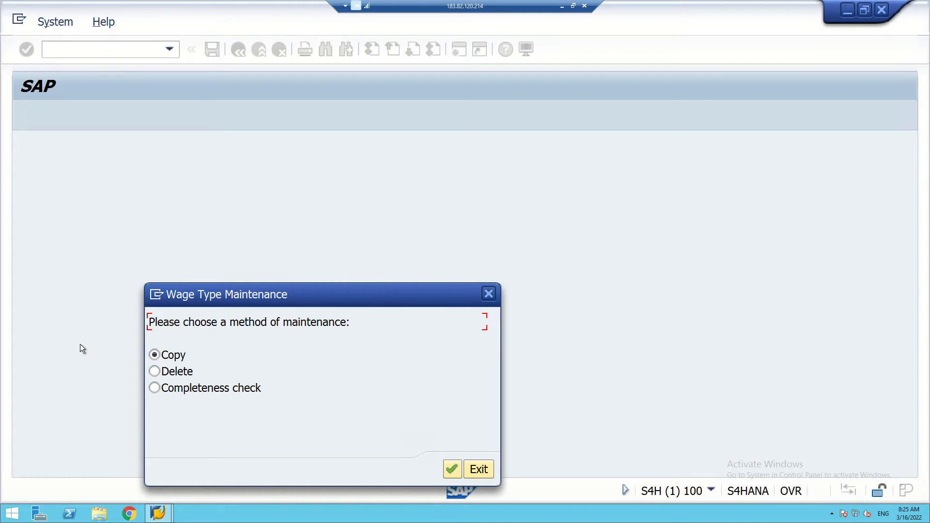
{"action": "left_click", "coordinate": [452, 470]}
Specify India as the country grouping for the wage type maintenance.
{"action": "left_click", "coordinate": [392, 359]}
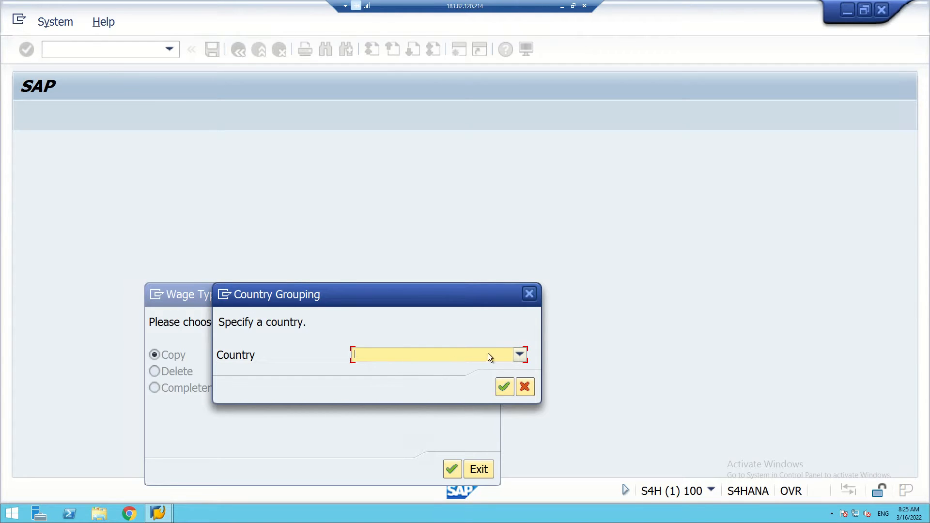
{"action": "left_click", "coordinate": [519, 356]}
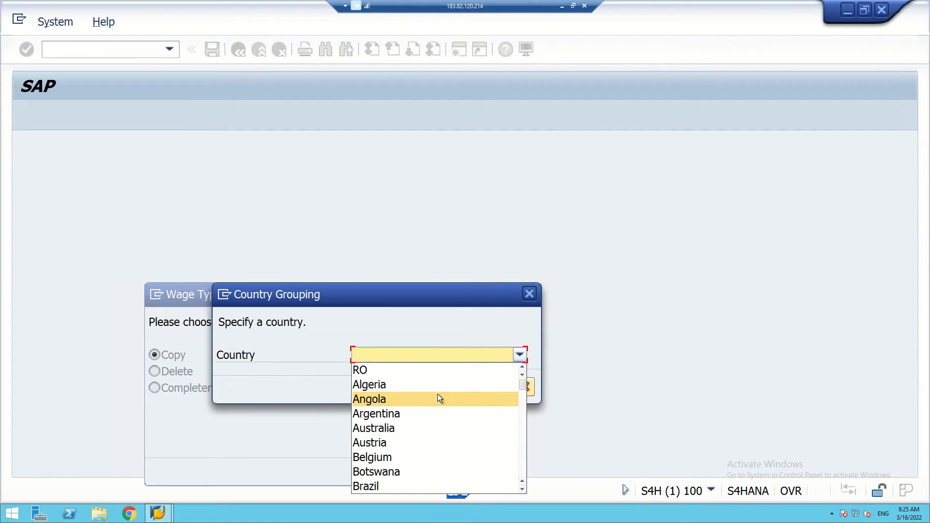
{"action": "key", "text": "i"}
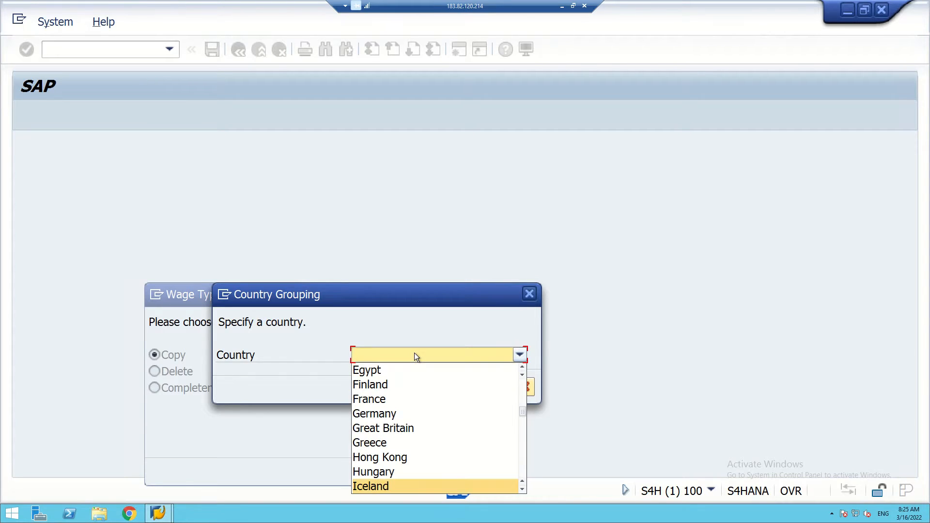
{"action": "key", "text": "i"}
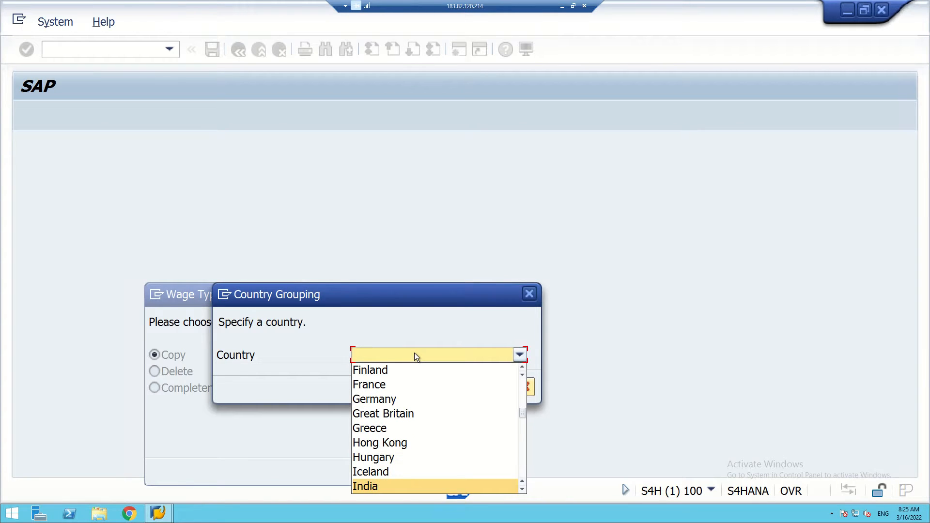
{"action": "key", "text": "Return"}
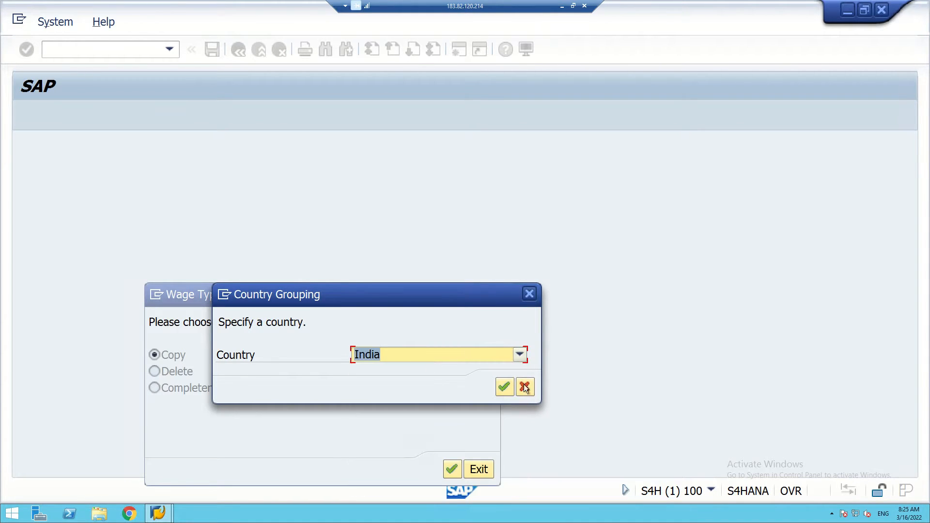
{"action": "left_click", "coordinate": [504, 388]}
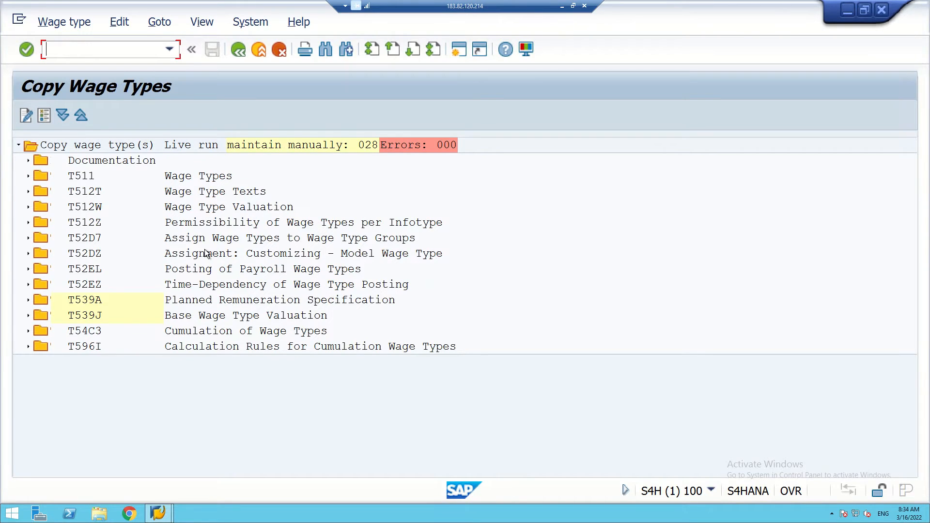
Leave the Copy Wage Types overview and exit wage type maintenance.
{"action": "left_click", "coordinate": [238, 50]}
{"action": "left_click", "coordinate": [239, 50]}
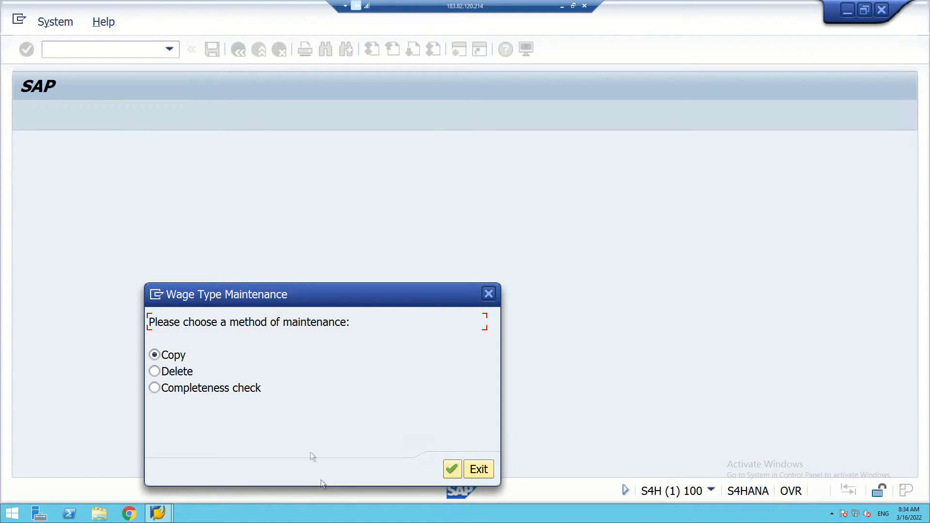
{"action": "left_click", "coordinate": [477, 469]}
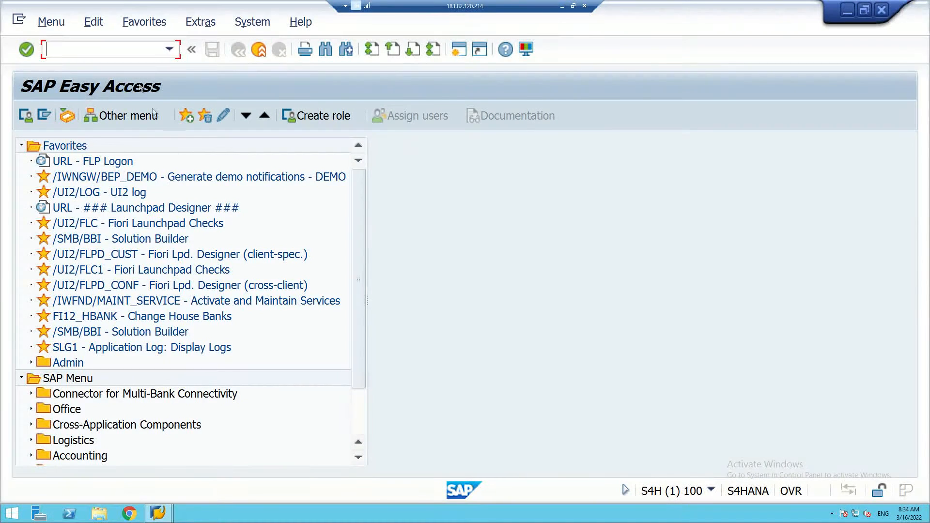
Open view V_T511 for maintenance through transaction SM30, with country grouping 40 as the work area.
{"action": "type", "text": "sm30"}
{"action": "key", "text": "Return"}
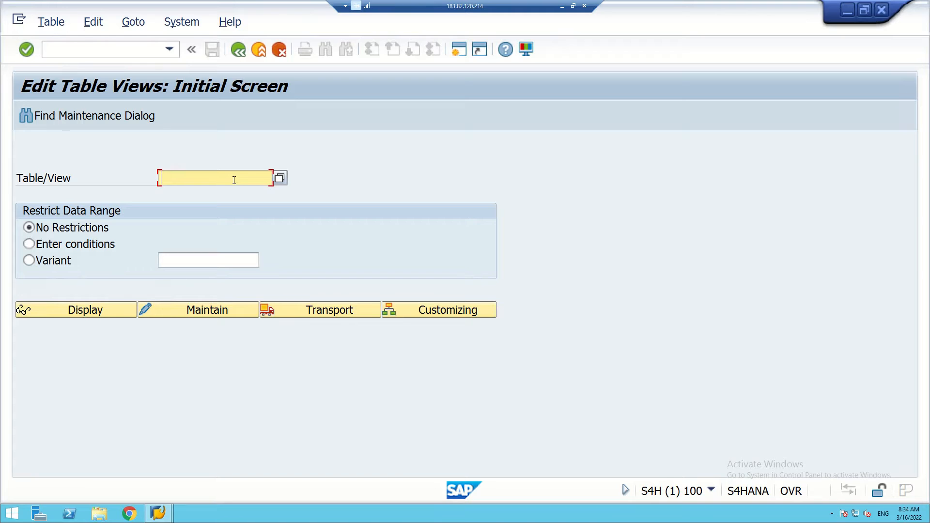
{"action": "type", "text": "V_"}
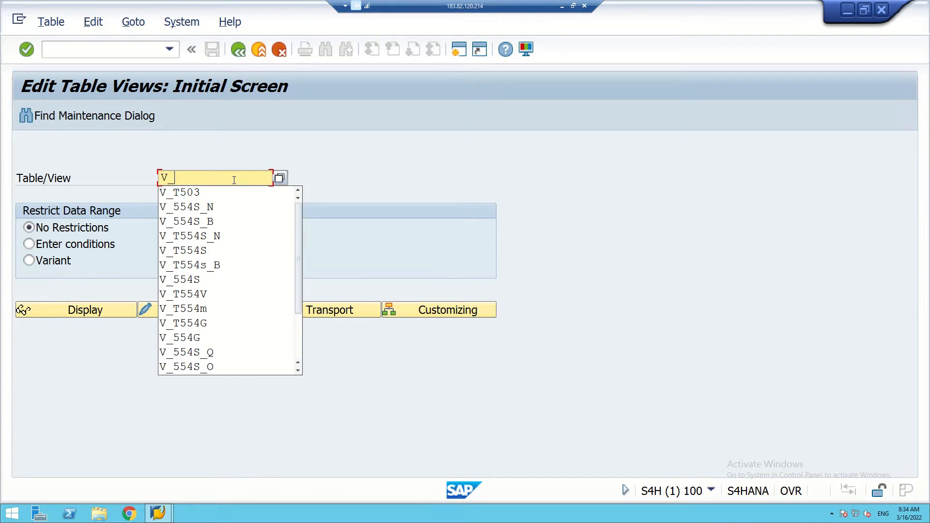
{"action": "type", "text": "T5"}
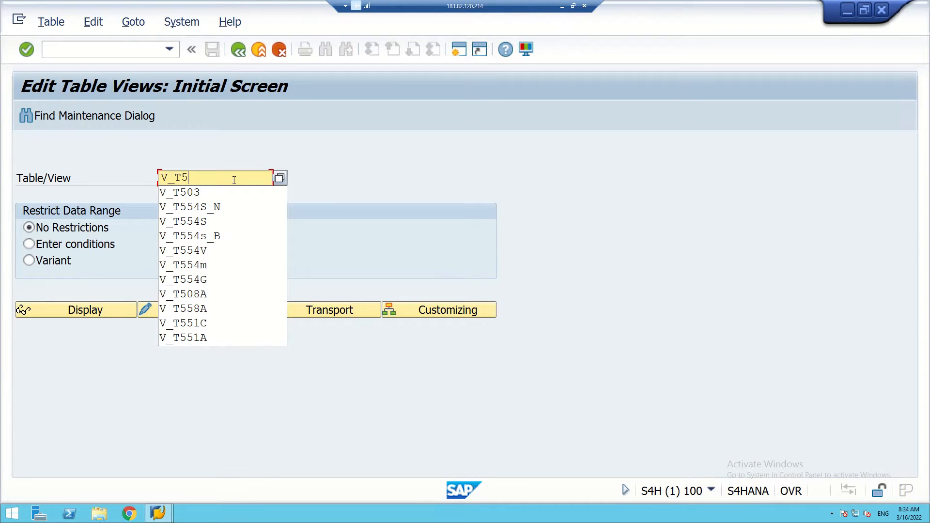
{"action": "type", "text": "11"}
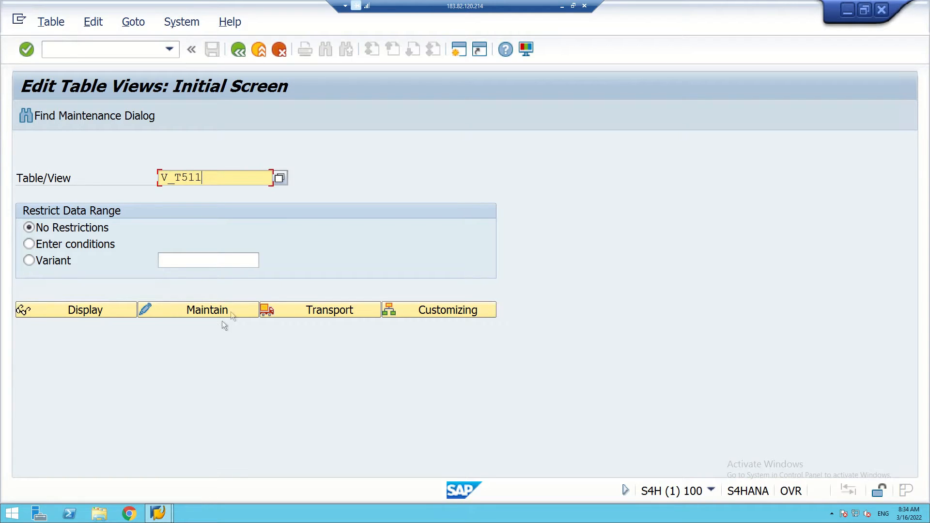
{"action": "left_click", "coordinate": [208, 310]}
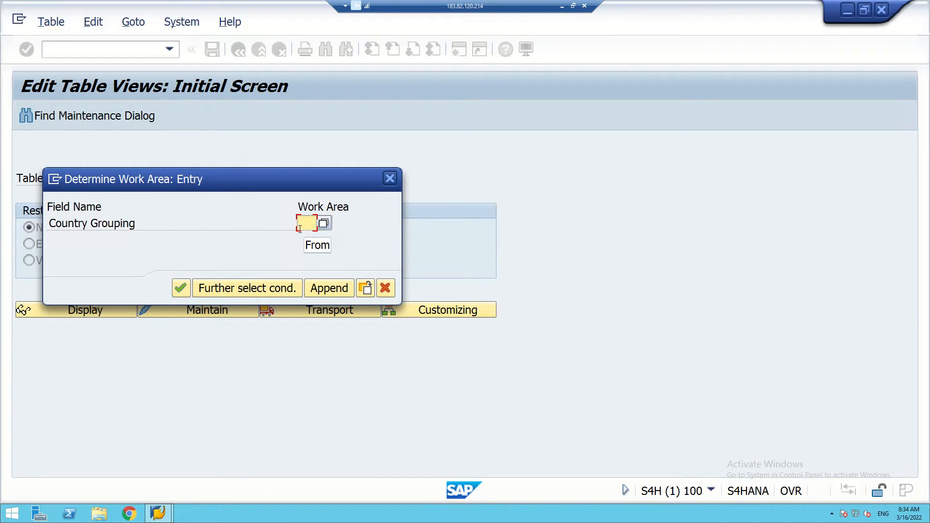
{"action": "type", "text": "40"}
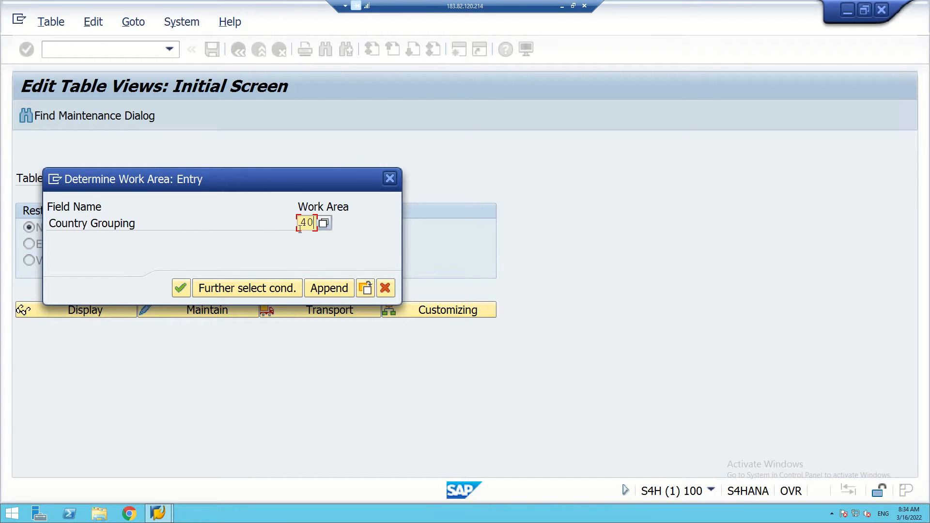
{"action": "left_click", "coordinate": [181, 285]}
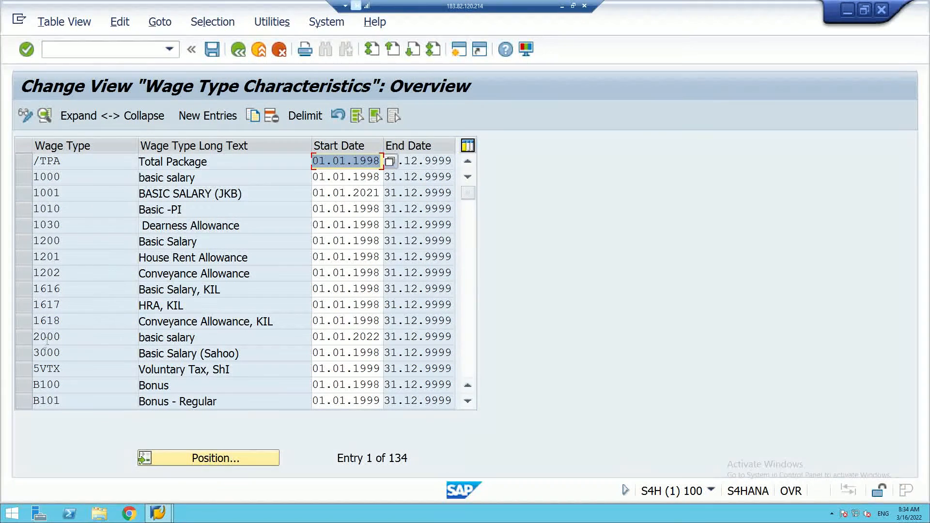
{"action": "left_click", "coordinate": [69, 357]}
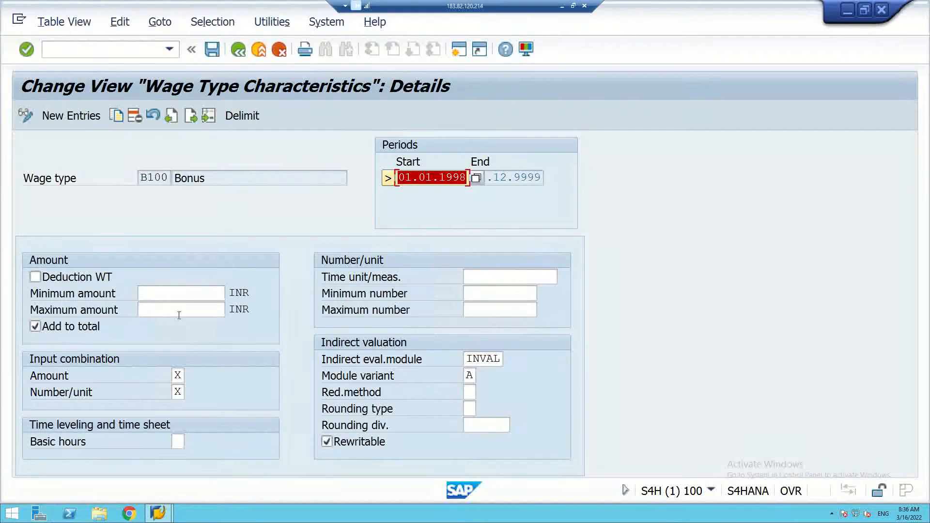
Set the input combination of wage type B100 Bonus to + for Amount and - for Number/unit.
{"action": "left_click", "coordinate": [178, 376]}
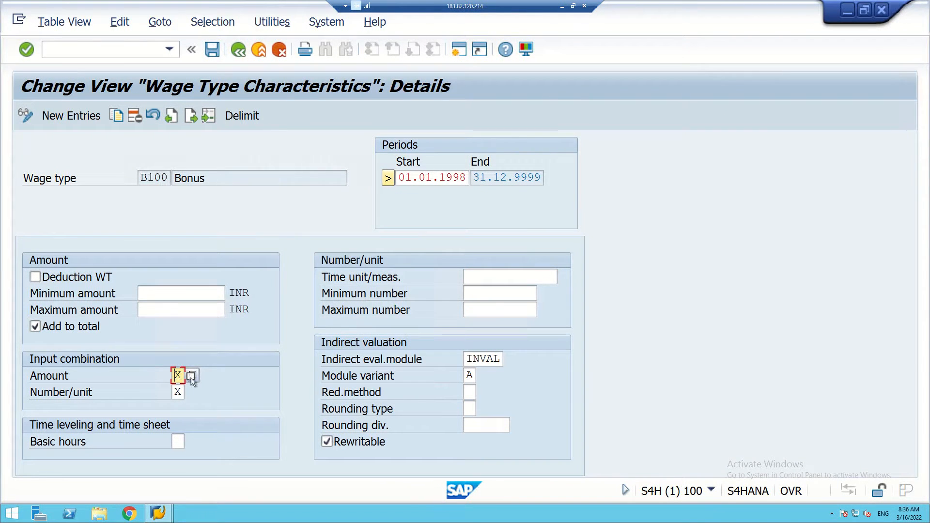
{"action": "left_click", "coordinate": [191, 377]}
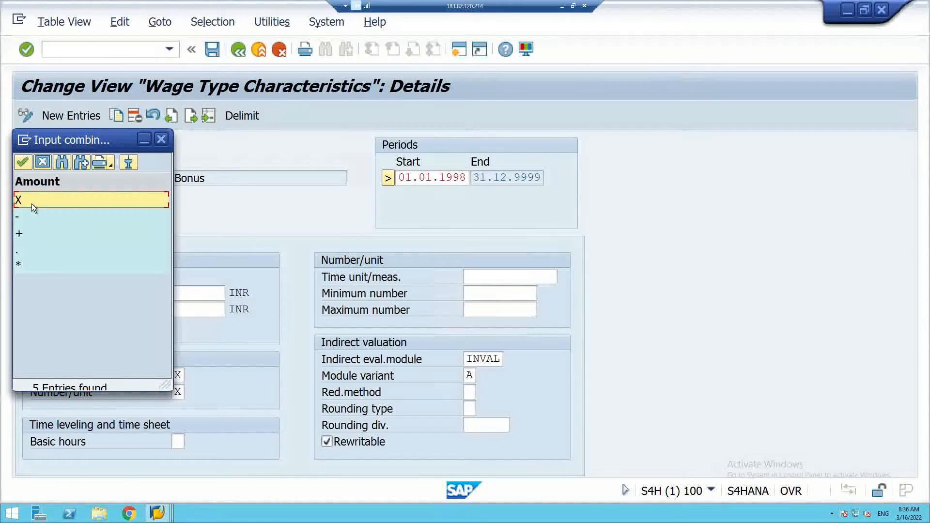
{"action": "left_click", "coordinate": [32, 234]}
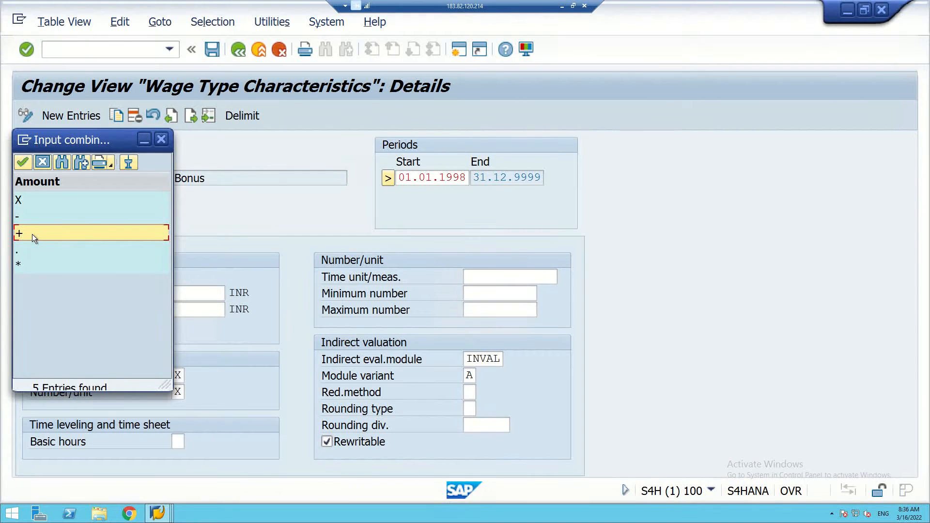
{"action": "double_click", "coordinate": [32, 234]}
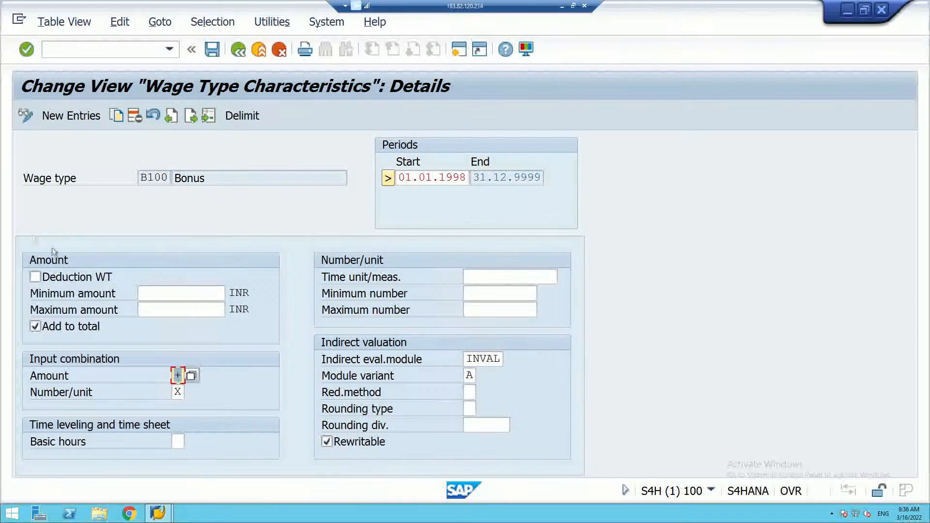
{"action": "left_click", "coordinate": [178, 391]}
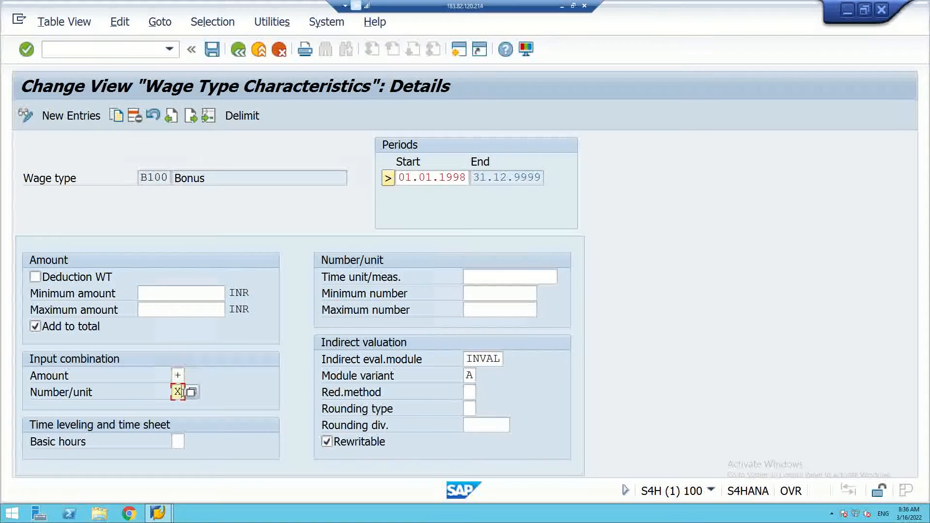
{"action": "left_click", "coordinate": [195, 395]}
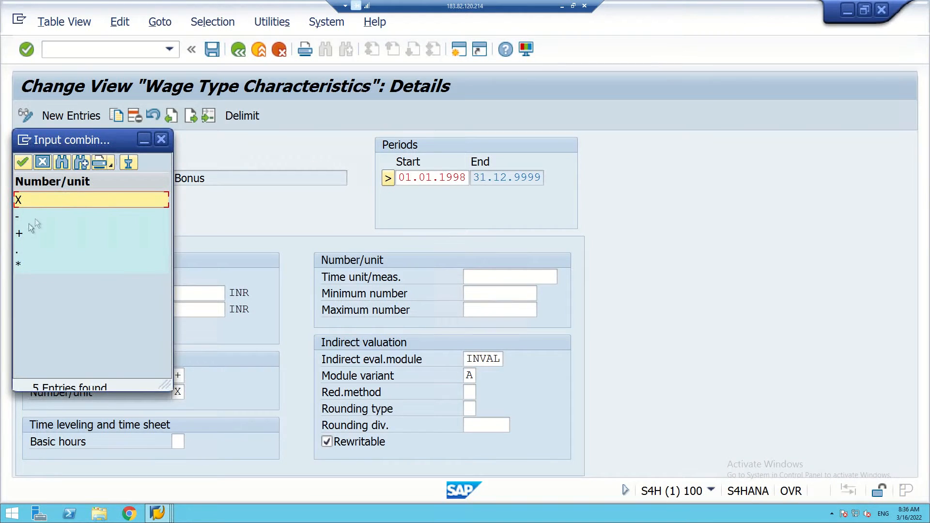
{"action": "left_click", "coordinate": [20, 216]}
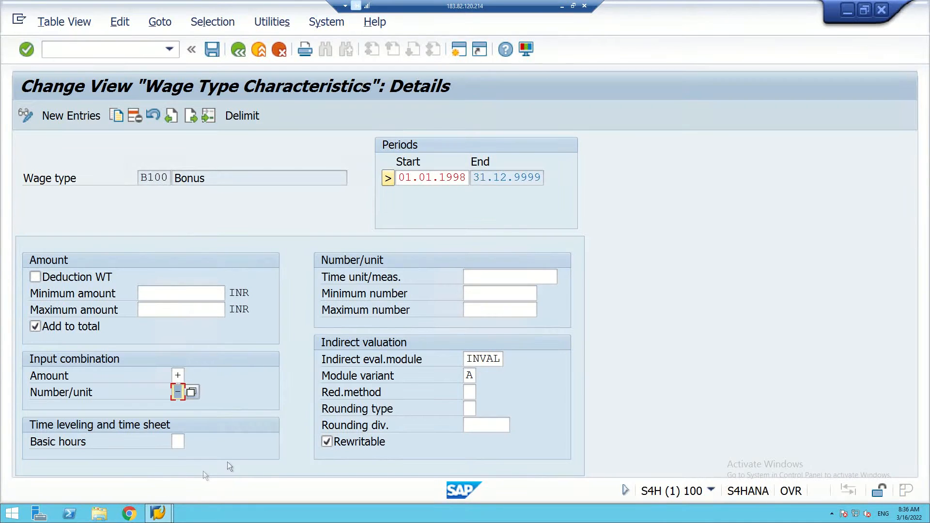
Review the available indirect evaluation modules and choose INVAL, Indirect Evaluation (India), for wage type B100.
{"action": "left_click", "coordinate": [495, 358]}
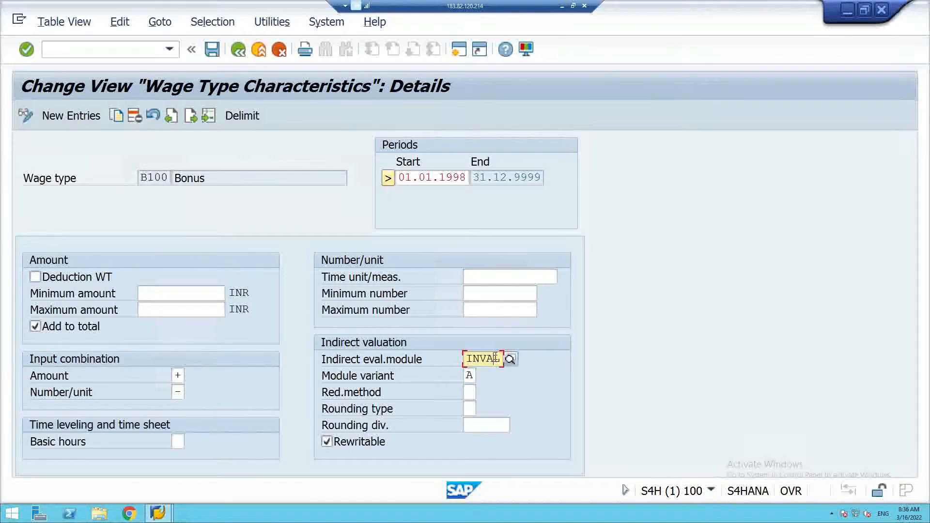
{"action": "left_click", "coordinate": [508, 359]}
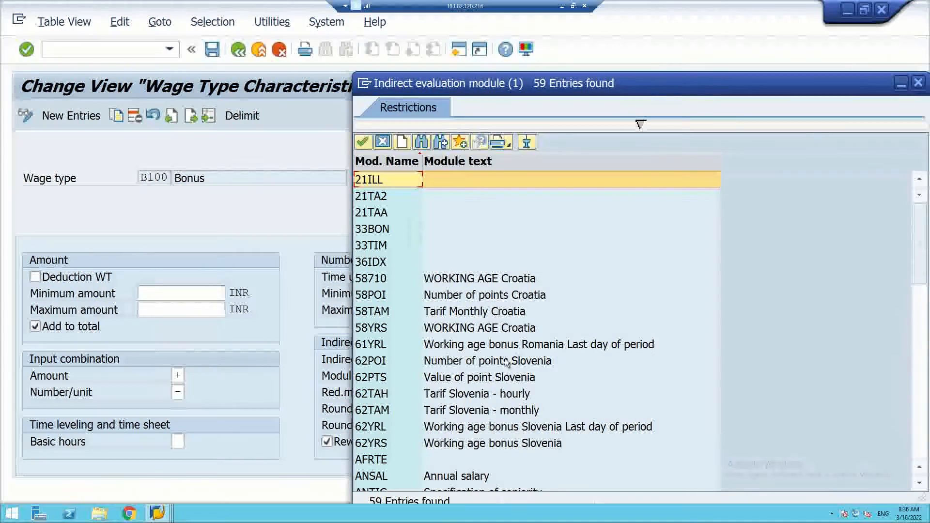
{"action": "scroll", "coordinate": [504, 360], "scroll_direction": "down", "scroll_amount": 7}
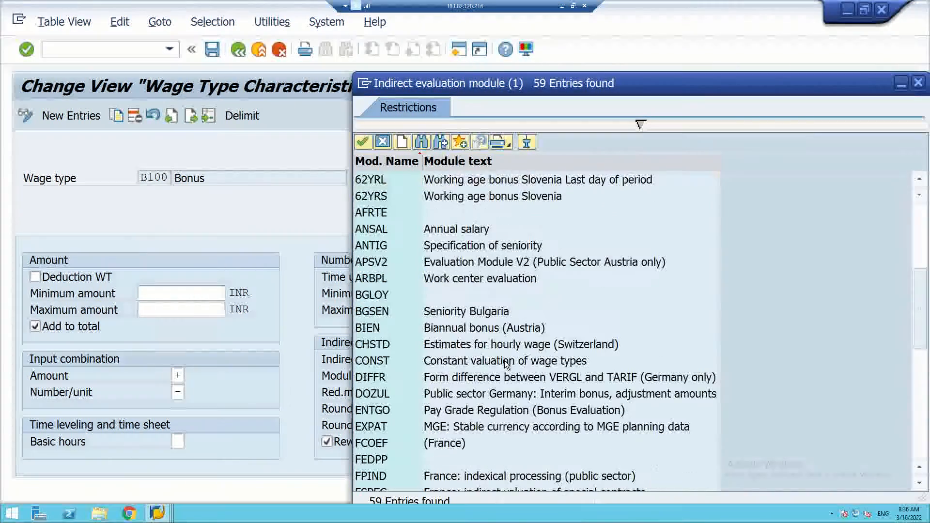
{"action": "scroll", "coordinate": [504, 360], "scroll_direction": "up", "scroll_amount": 4}
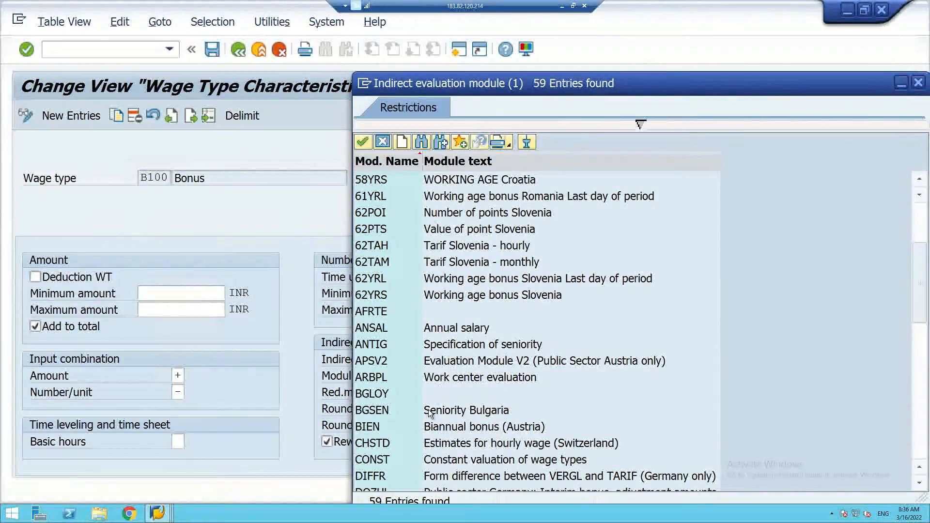
{"action": "scroll", "coordinate": [428, 408], "scroll_direction": "down", "scroll_amount": 2}
{"action": "scroll", "coordinate": [428, 409], "scroll_direction": "down", "scroll_amount": 3}
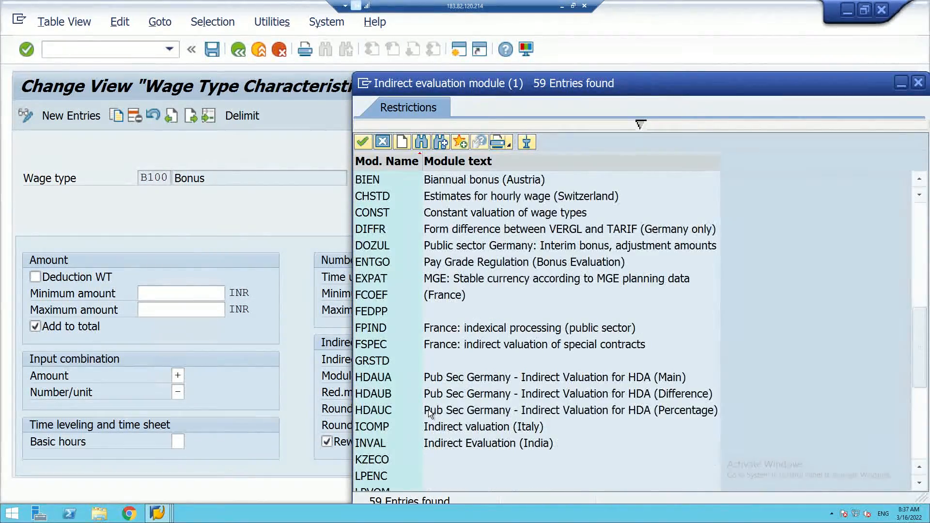
{"action": "scroll", "coordinate": [428, 408], "scroll_direction": "up", "scroll_amount": 2}
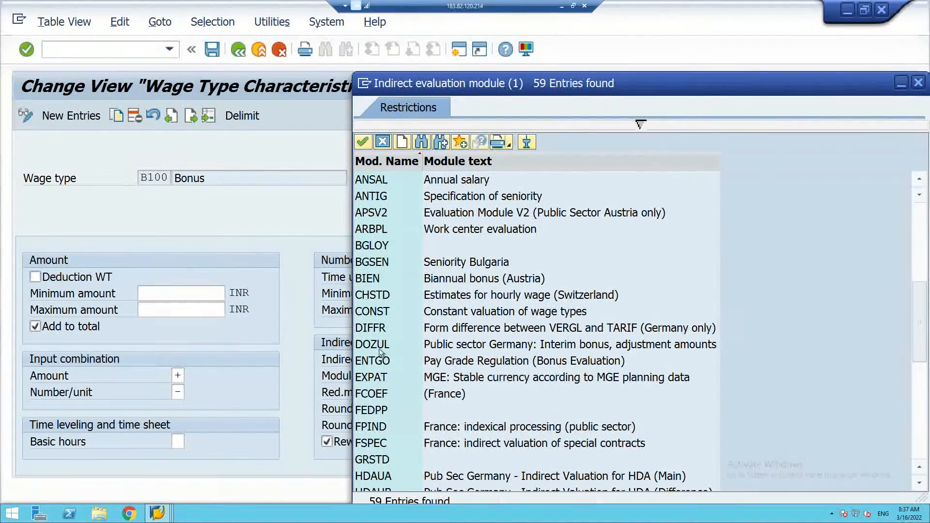
{"action": "scroll", "coordinate": [369, 404], "scroll_direction": "down", "scroll_amount": 1}
{"action": "scroll", "coordinate": [368, 399], "scroll_direction": "down", "scroll_amount": 3}
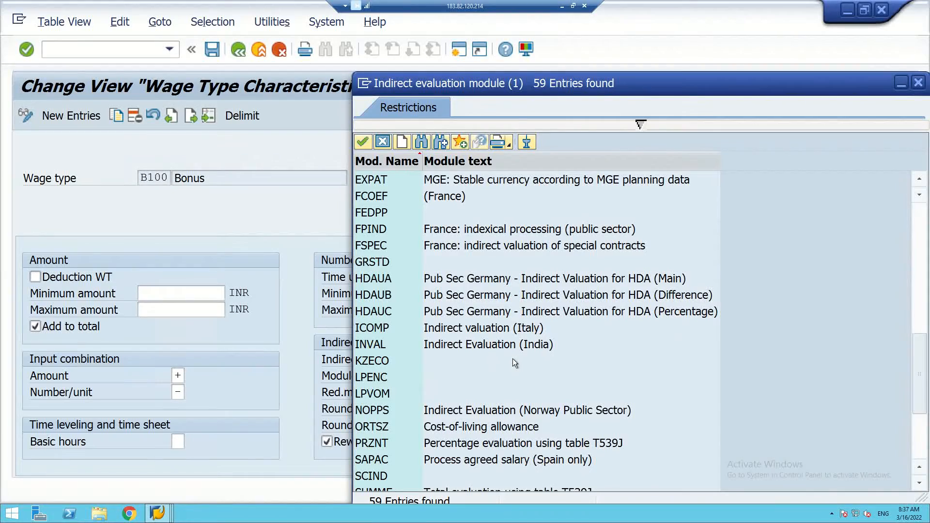
{"action": "scroll", "coordinate": [513, 359], "scroll_direction": "down", "scroll_amount": 4}
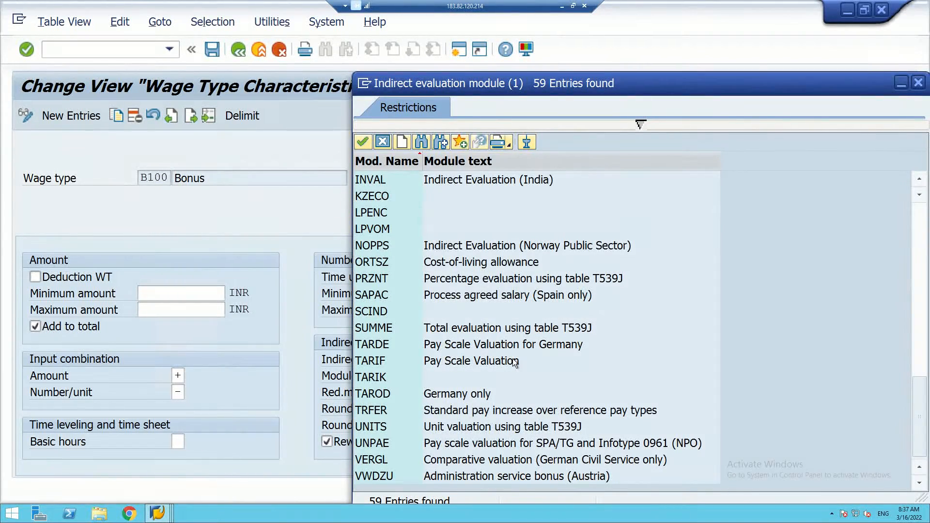
{"action": "scroll", "coordinate": [515, 363], "scroll_direction": "up", "scroll_amount": 2}
{"action": "scroll", "coordinate": [515, 362], "scroll_direction": "up", "scroll_amount": 2}
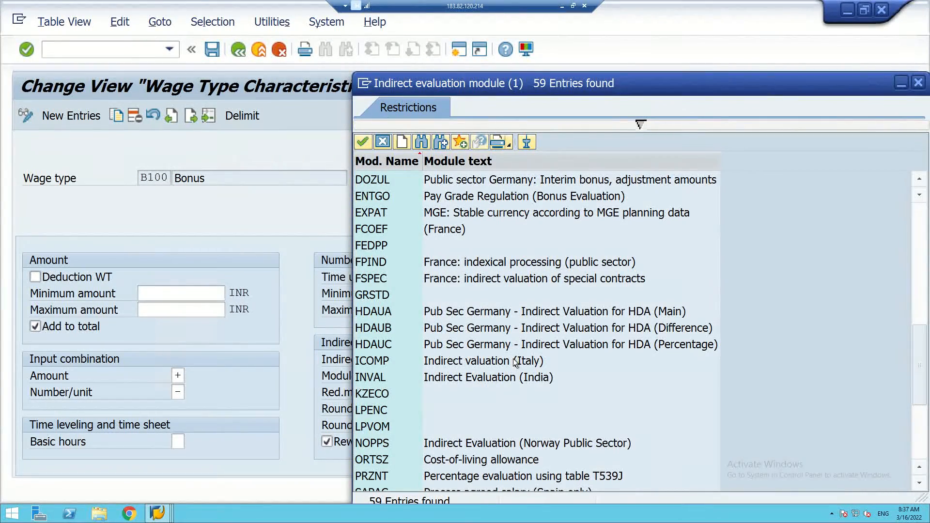
{"action": "double_click", "coordinate": [374, 377]}
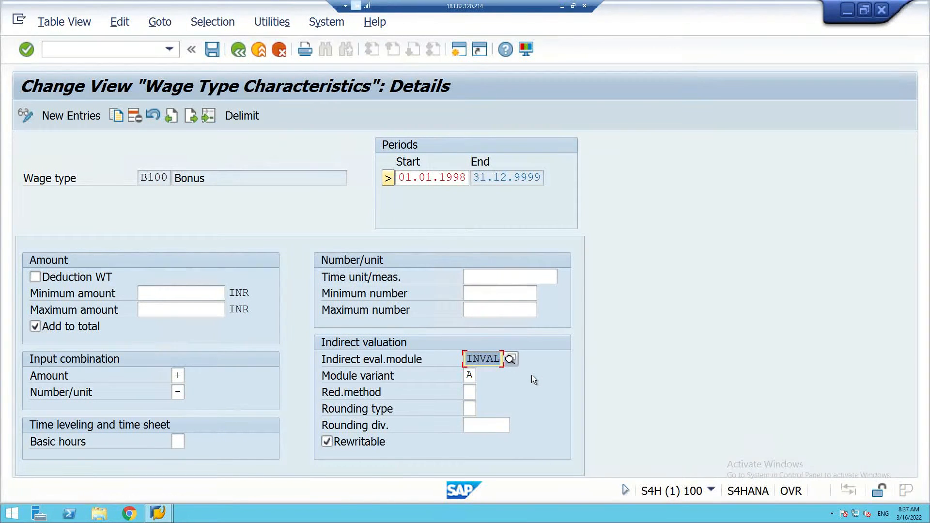
Save the characteristics of wage type B100 in customizing request S4HK904730 and return to the table view maintenance start screen.
{"action": "left_click", "coordinate": [220, 48]}
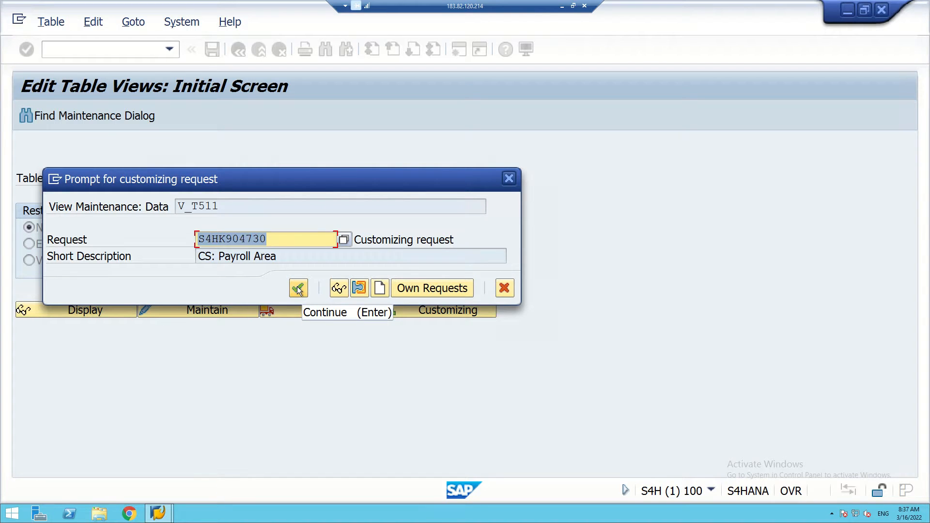
{"action": "left_click", "coordinate": [297, 289]}
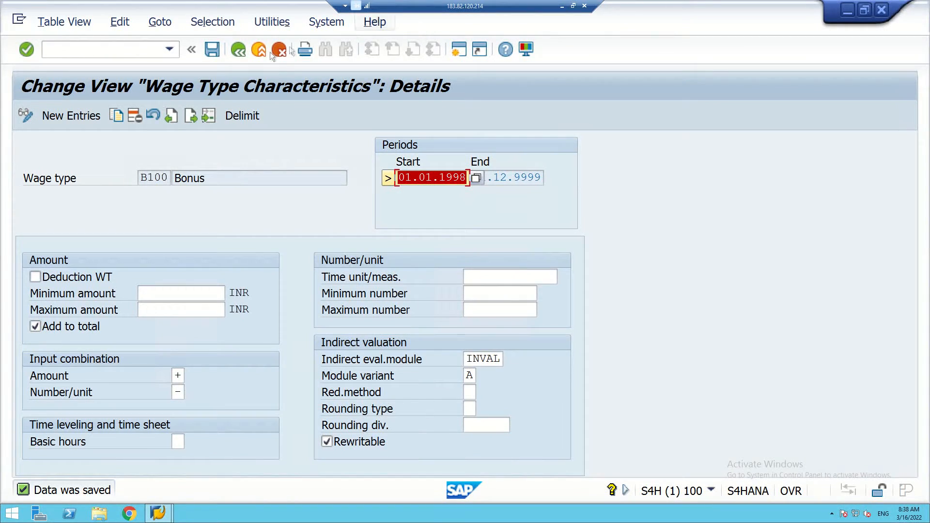
{"action": "left_click", "coordinate": [237, 50]}
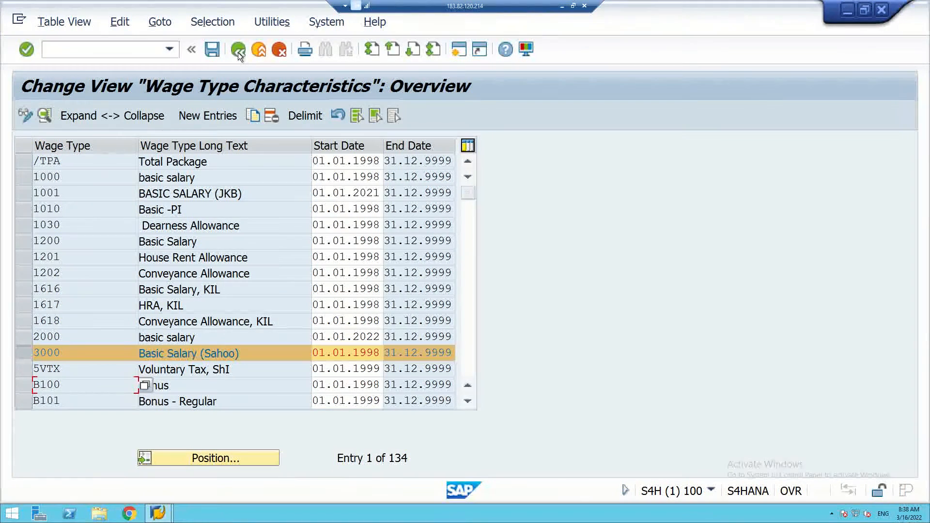
{"action": "left_click", "coordinate": [238, 52]}
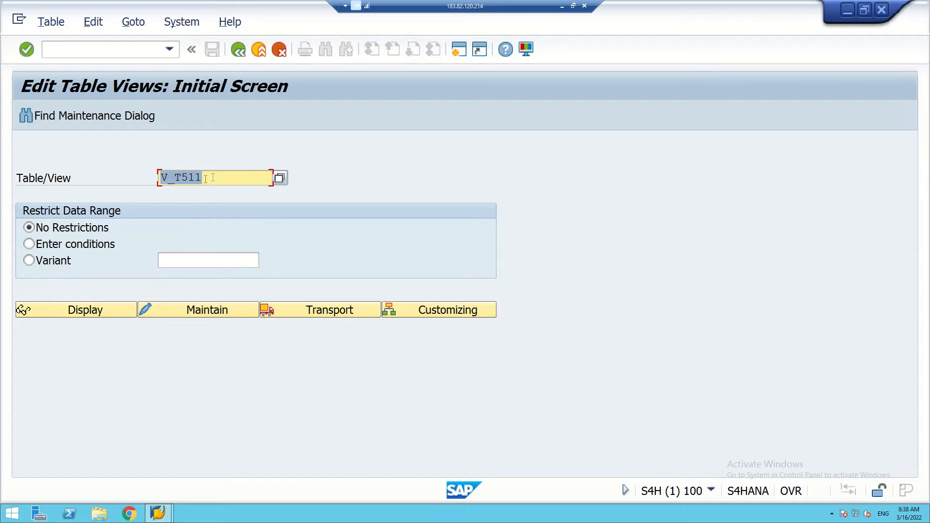
Open view V_T512T for maintenance with country grouping 40 as the work area.
{"action": "left_click", "coordinate": [181, 178]}
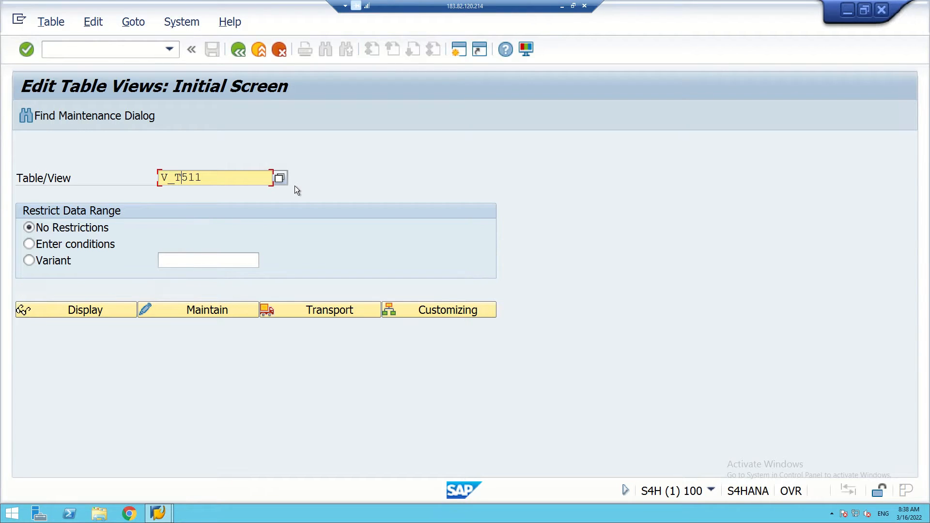
{"action": "left_click", "coordinate": [208, 179]}
{"action": "key", "text": "BackSpace"}
{"action": "type", "text": "2T"}
{"action": "left_click", "coordinate": [207, 310]}
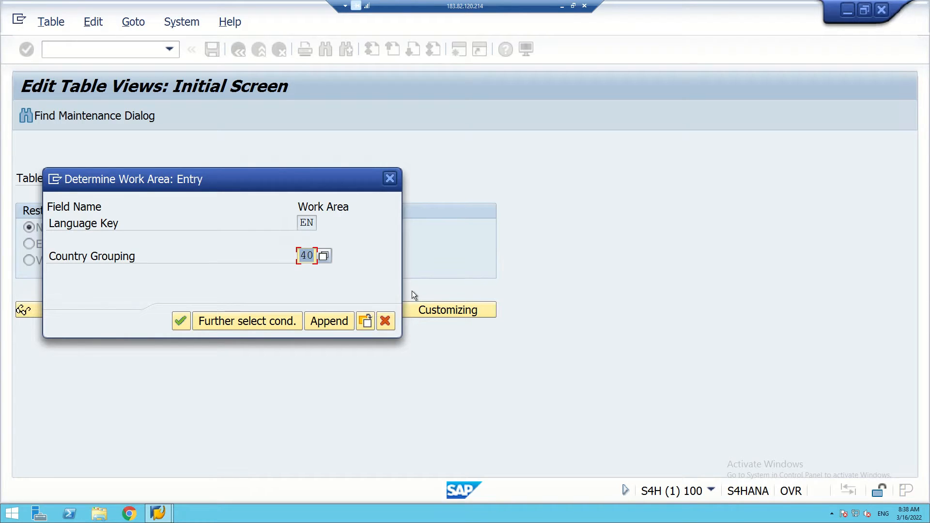
{"action": "left_click", "coordinate": [181, 321]}
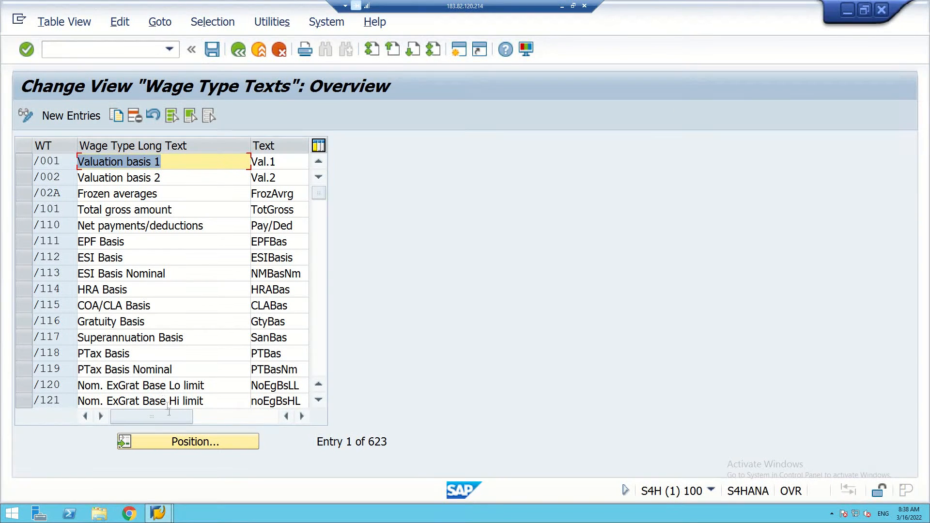
Locate wage type 3000 in the wage type texts, save the view and leave it.
{"action": "left_click", "coordinate": [176, 443]}
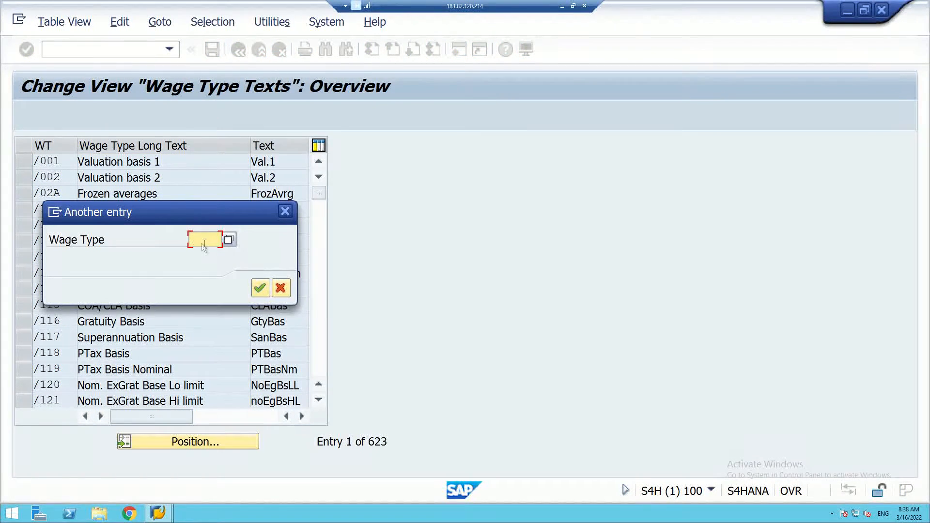
{"action": "type", "text": "3000"}
{"action": "left_click", "coordinate": [260, 288]}
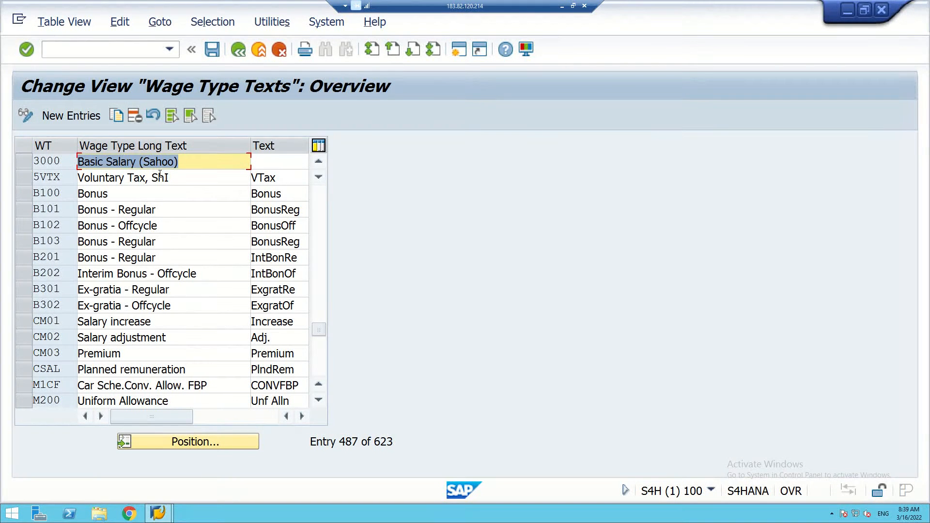
{"action": "left_click", "coordinate": [216, 51]}
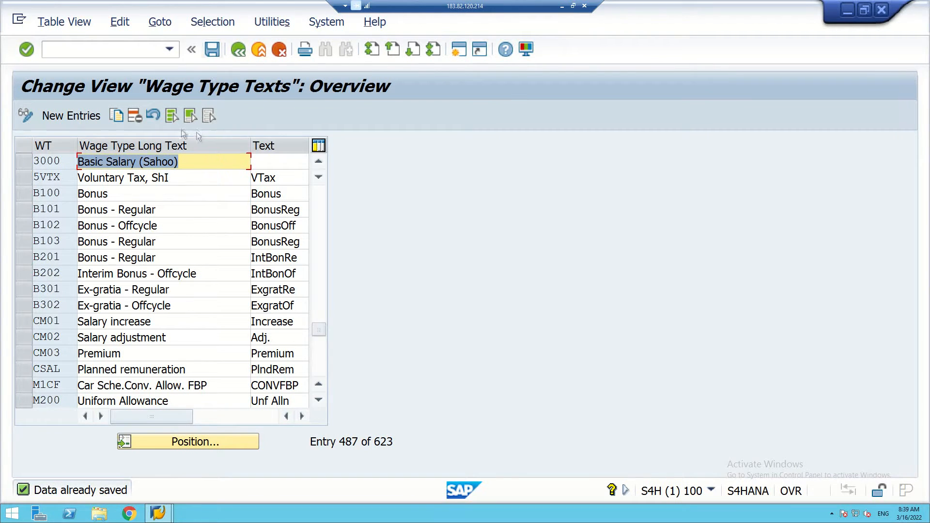
{"action": "left_click", "coordinate": [237, 51]}
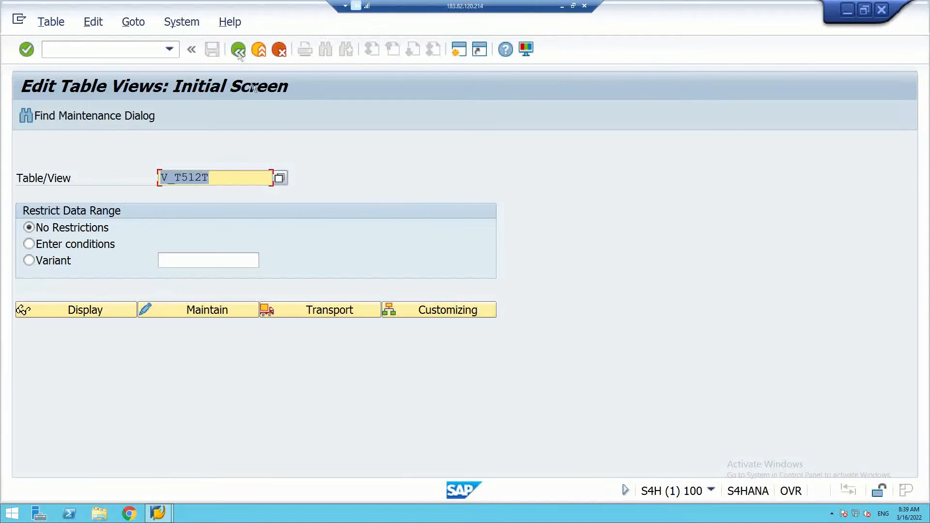
Open view V_T512Z for infotype 0008 and country grouping 40, review the permitted wage types for basic pay, and exit.
{"action": "left_click", "coordinate": [181, 178]}
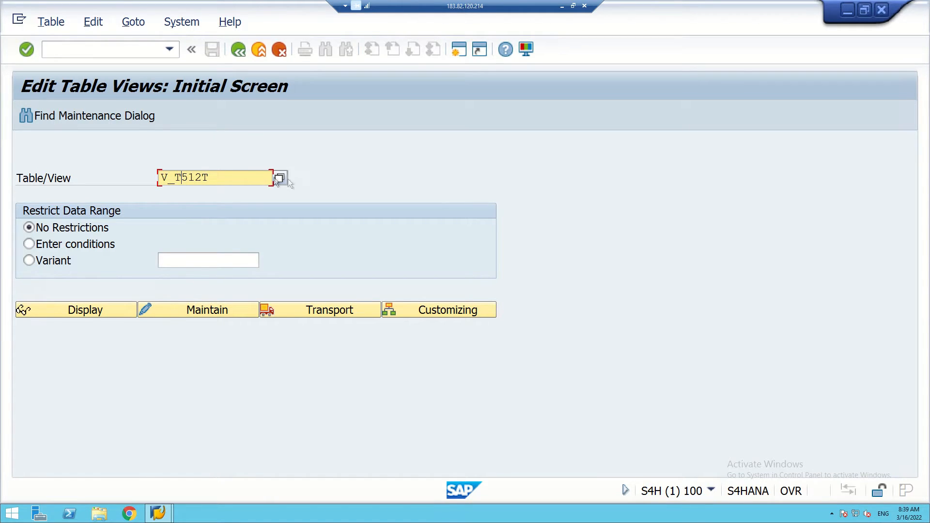
{"action": "left_click", "coordinate": [214, 179]}
{"action": "key", "text": "BackSpace"}
{"action": "type", "text": "z"}
{"action": "left_click", "coordinate": [208, 309]}
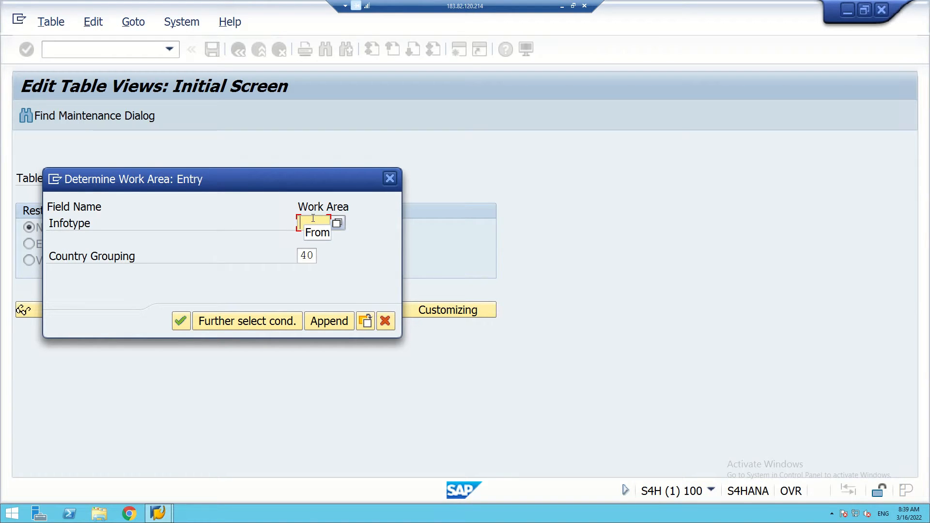
{"action": "type", "text": "0008"}
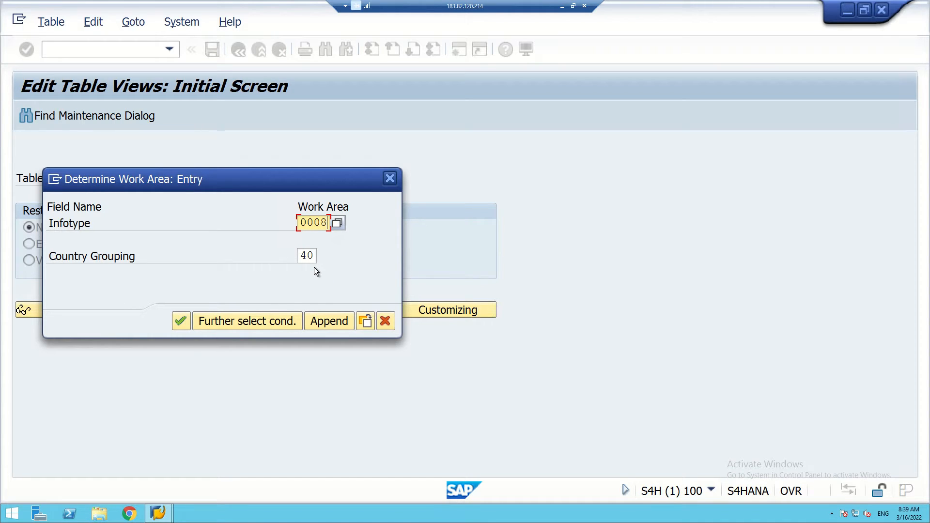
{"action": "left_click", "coordinate": [175, 322]}
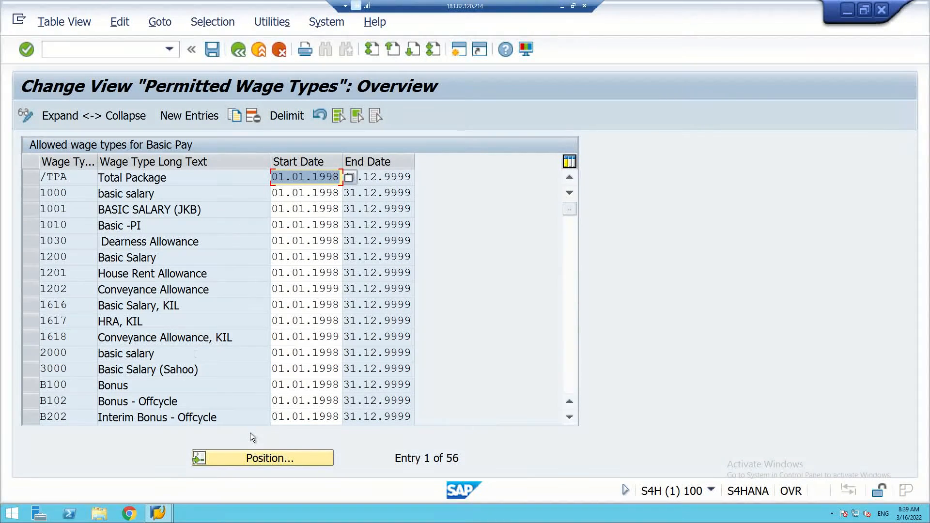
{"action": "left_click", "coordinate": [239, 52]}
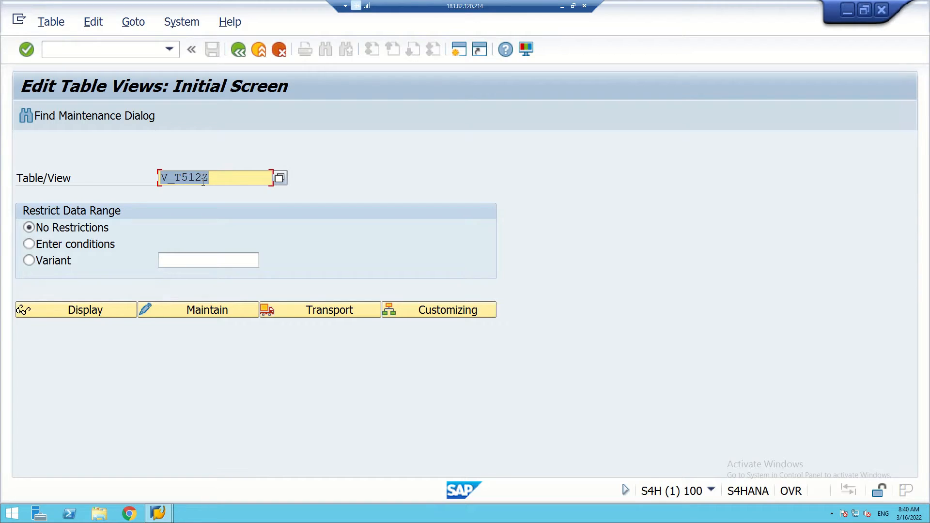
Open view V_T52D7 for maintenance with country grouping 40 as the work area.
{"action": "left_click", "coordinate": [188, 178]}
{"action": "key", "text": "Delete"}
{"action": "key", "text": "Delete"}
{"action": "type", "text": "D7"}
{"action": "left_click", "coordinate": [211, 309]}
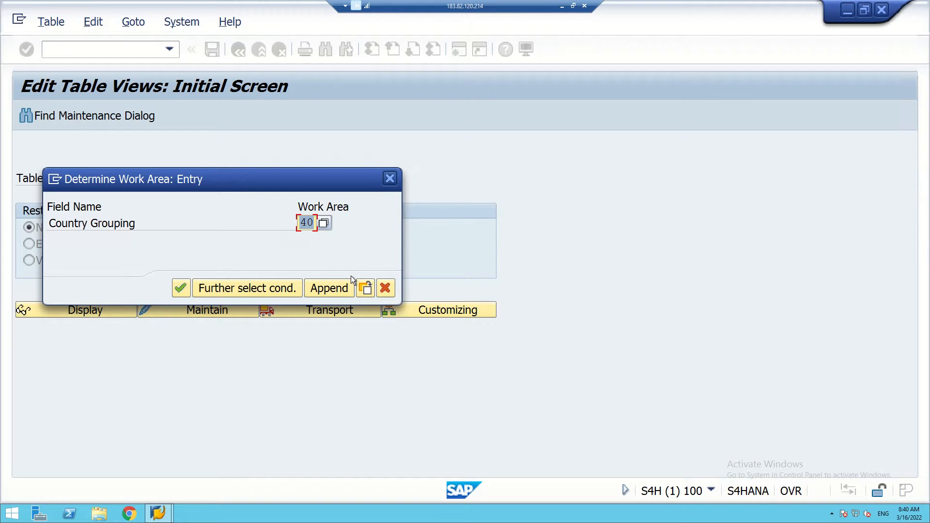
{"action": "left_click", "coordinate": [181, 288]}
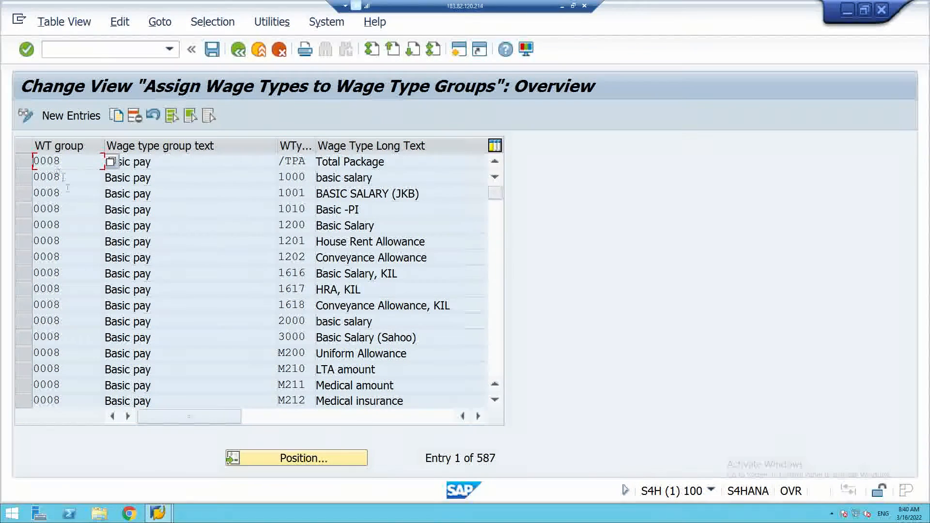
Examine which wage types are assigned to the groups for basic pay, recurring payments, additional payments, off-cycle payments and the technical groups.
{"action": "scroll", "coordinate": [96, 206], "scroll_direction": "down", "scroll_amount": 4}
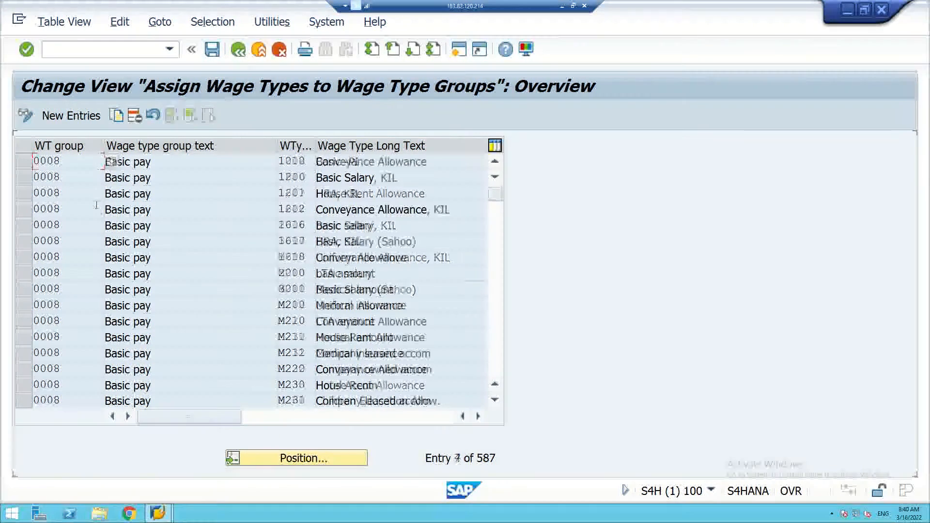
{"action": "scroll", "coordinate": [96, 209], "scroll_direction": "down", "scroll_amount": 9}
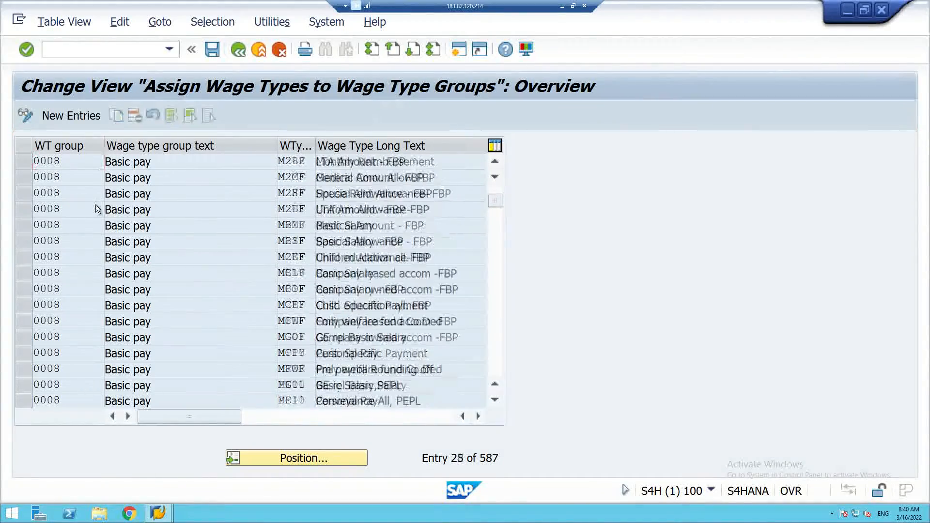
{"action": "scroll", "coordinate": [77, 213], "scroll_direction": "down", "scroll_amount": 4}
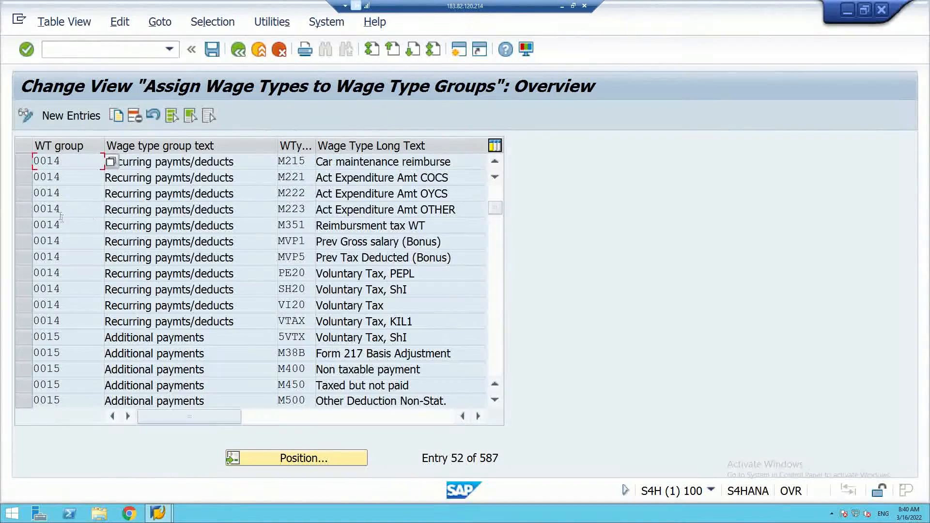
{"action": "scroll", "coordinate": [68, 260], "scroll_direction": "up", "scroll_amount": 1}
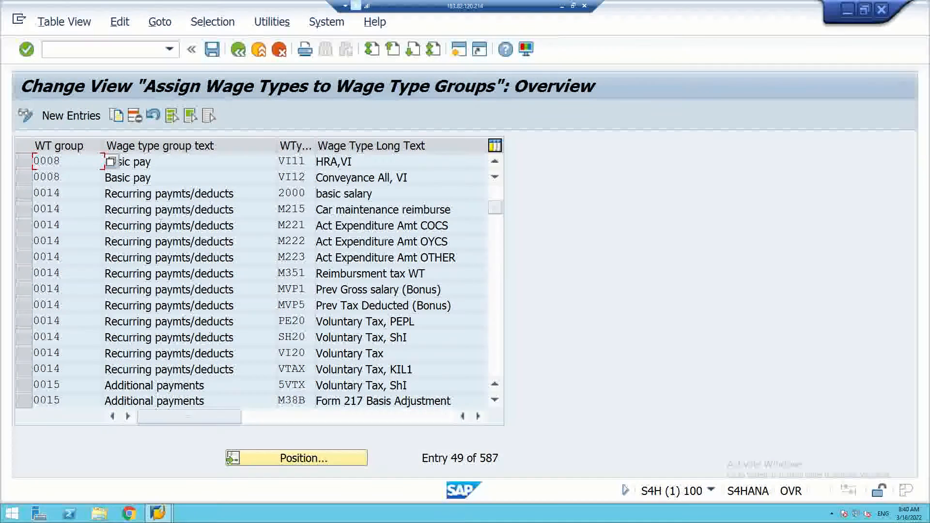
{"action": "scroll", "coordinate": [150, 226], "scroll_direction": "down", "scroll_amount": 2}
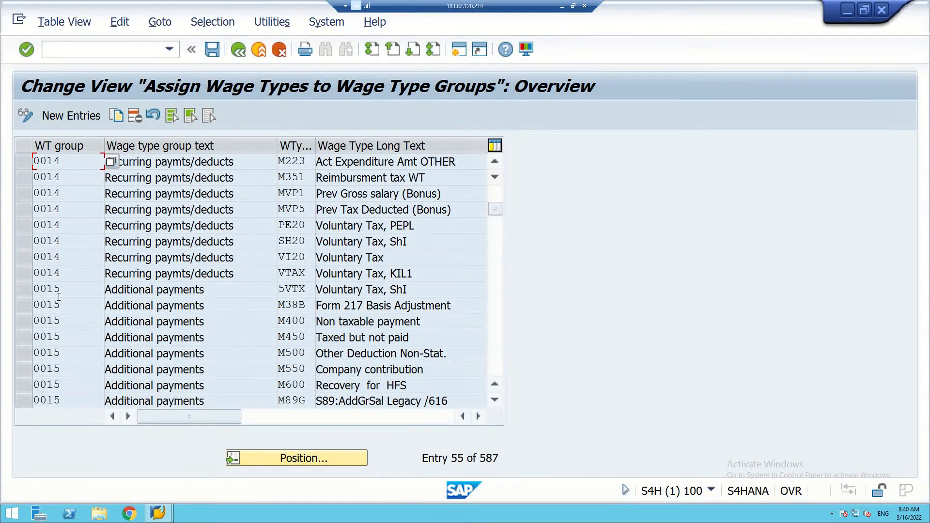
{"action": "scroll", "coordinate": [180, 311], "scroll_direction": "down", "scroll_amount": 1}
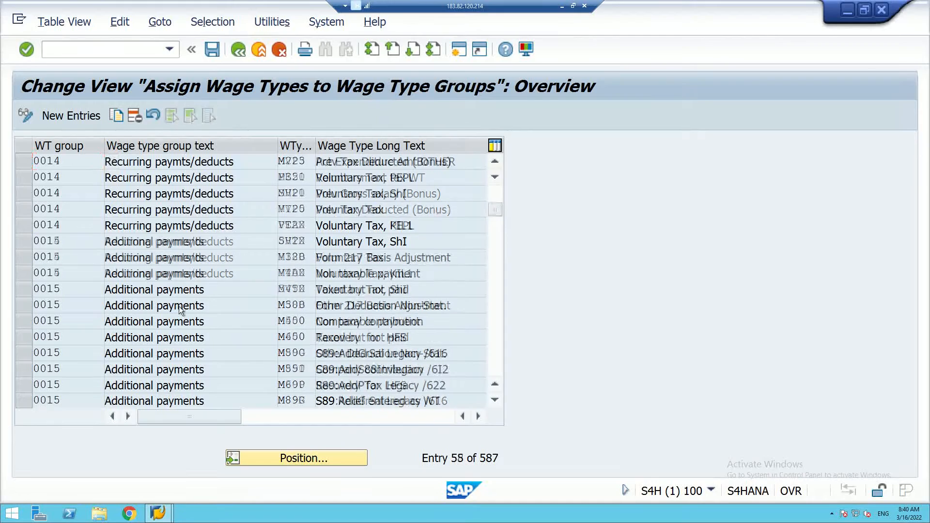
{"action": "scroll", "coordinate": [181, 311], "scroll_direction": "down", "scroll_amount": 1}
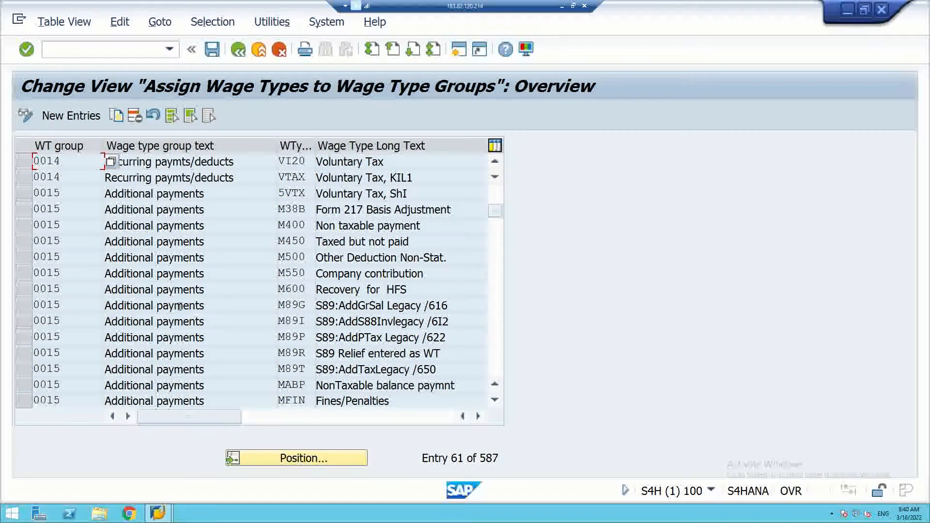
{"action": "scroll", "coordinate": [180, 306], "scroll_direction": "down", "scroll_amount": 6}
{"action": "scroll", "coordinate": [178, 305], "scroll_direction": "down", "scroll_amount": 8}
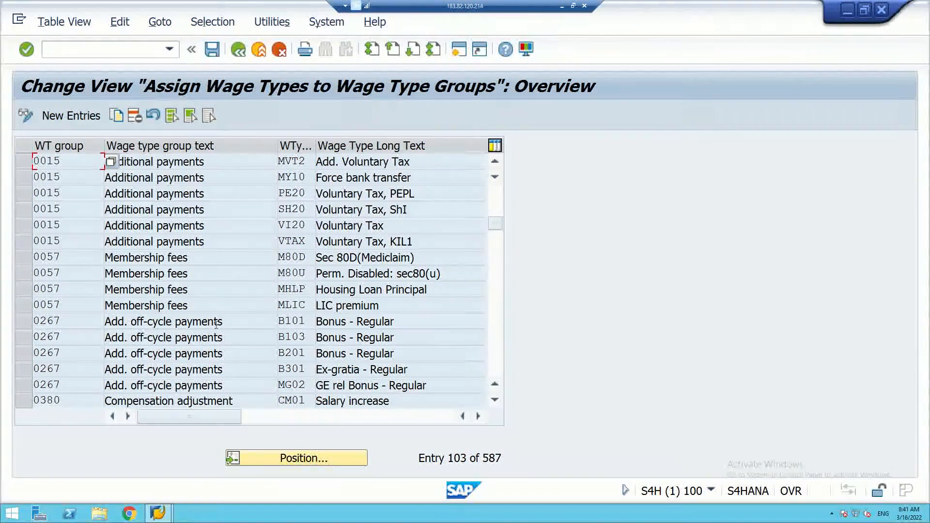
{"action": "scroll", "coordinate": [133, 340], "scroll_direction": "down", "scroll_amount": 3}
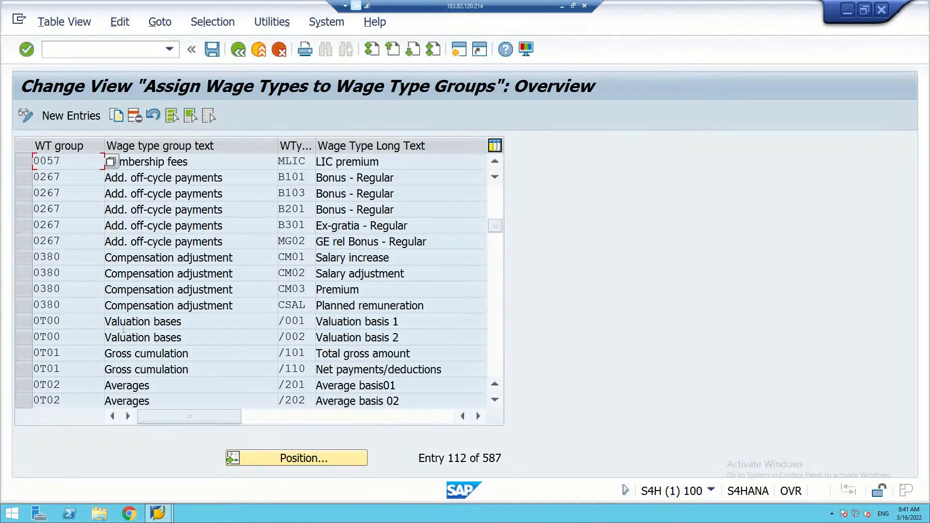
{"action": "scroll", "coordinate": [90, 291], "scroll_direction": "down", "scroll_amount": 2}
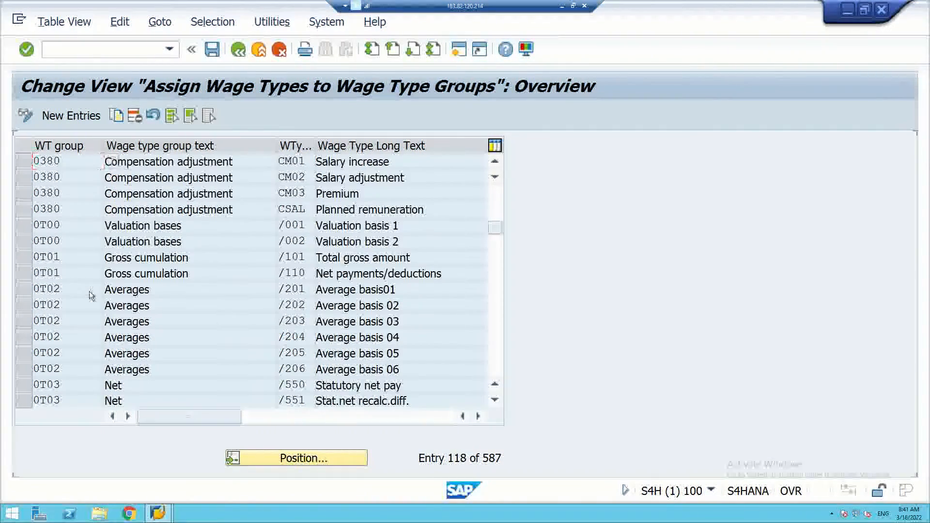
{"action": "scroll", "coordinate": [90, 291], "scroll_direction": "down", "scroll_amount": 2}
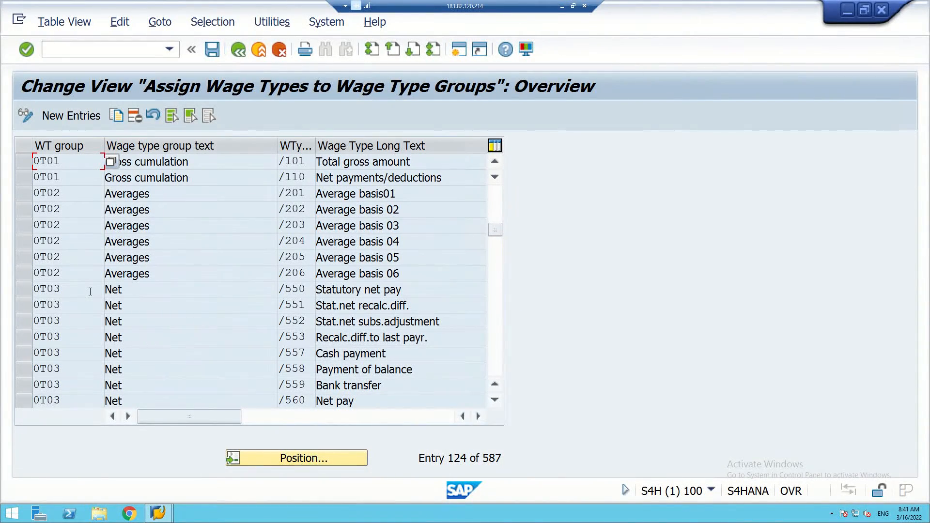
{"action": "scroll", "coordinate": [90, 292], "scroll_direction": "up", "scroll_amount": 1}
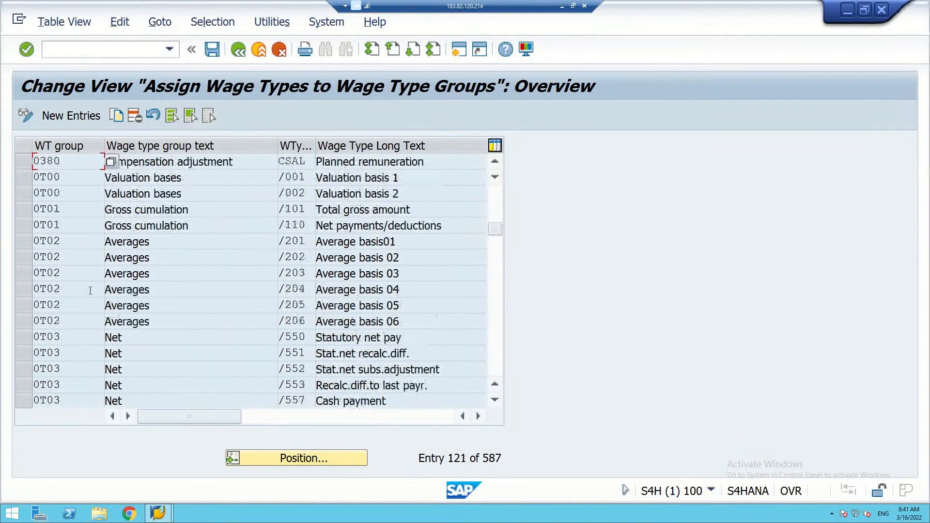
{"action": "scroll", "coordinate": [90, 291], "scroll_direction": "up", "scroll_amount": 1}
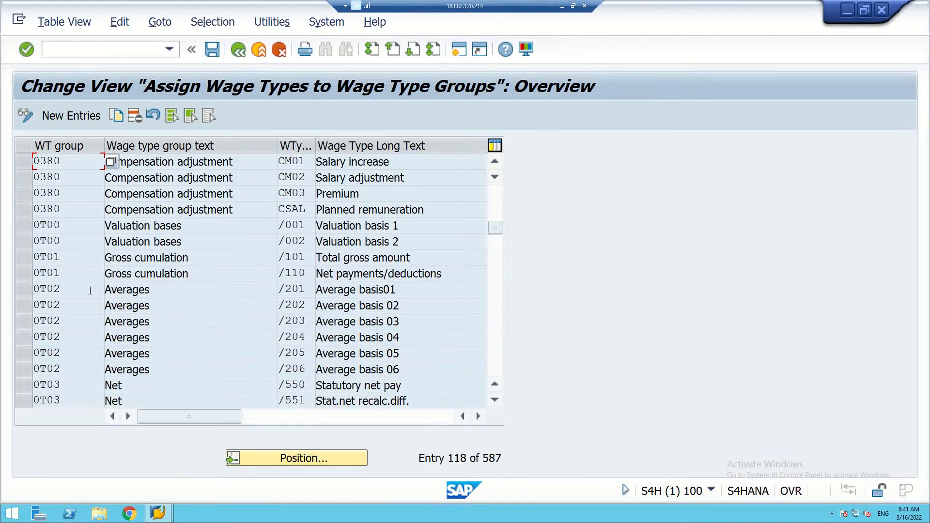
{"action": "scroll", "coordinate": [90, 290], "scroll_direction": "up", "scroll_amount": 2}
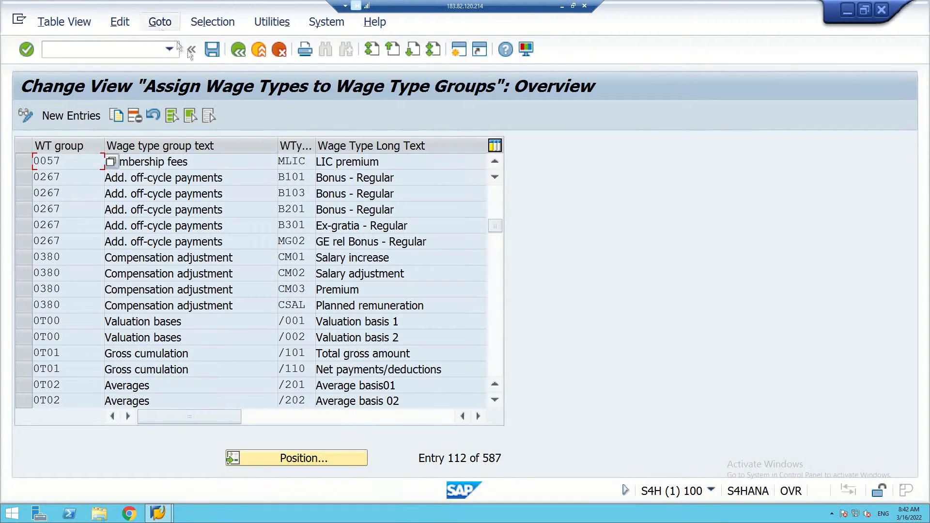
Save and leave the wage type group assignments, and open view V_T52DZ for maintenance with country grouping 40.
{"action": "left_click", "coordinate": [216, 48]}
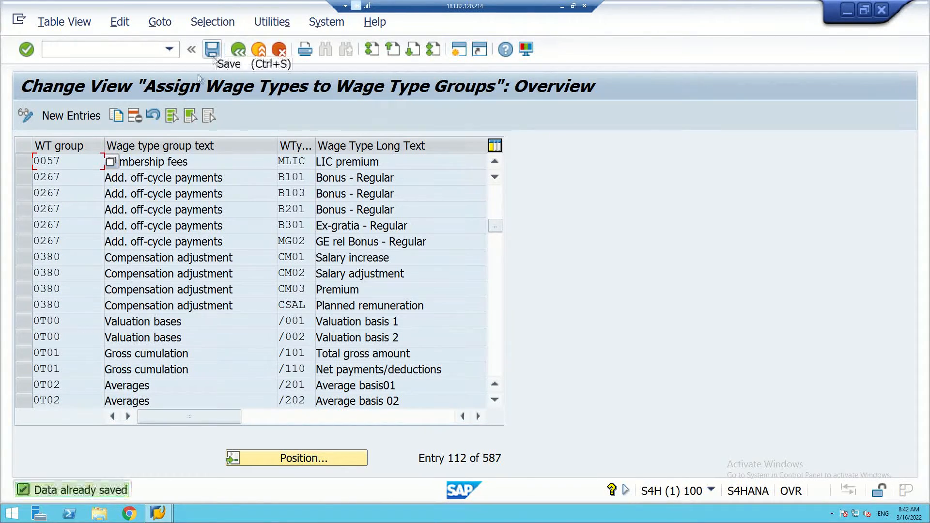
{"action": "left_click", "coordinate": [241, 53]}
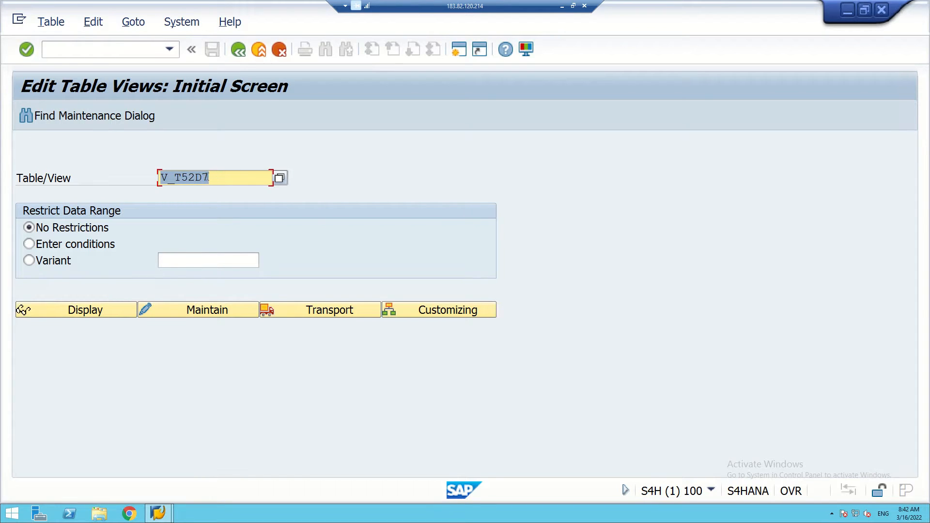
{"action": "left_click", "coordinate": [209, 178]}
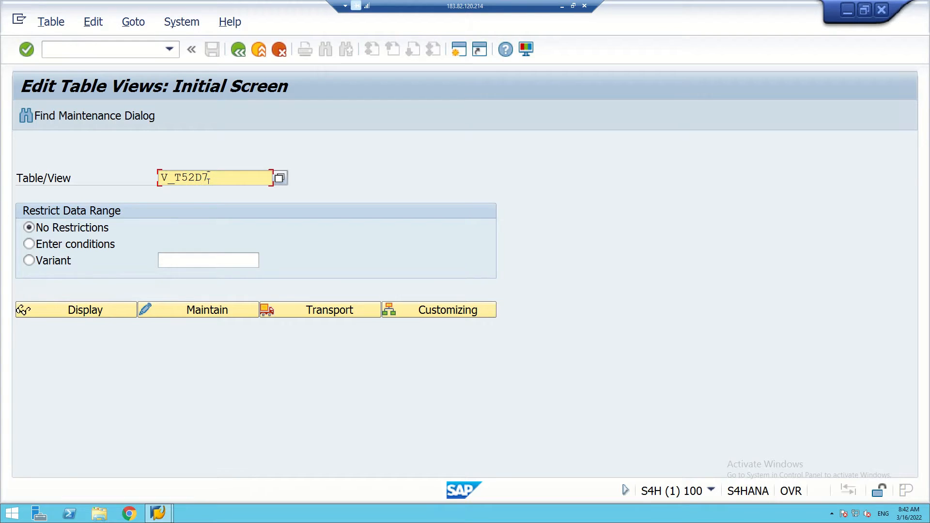
{"action": "key", "text": "BackSpace"}
{"action": "type", "text": "Z"}
{"action": "left_click", "coordinate": [239, 306]}
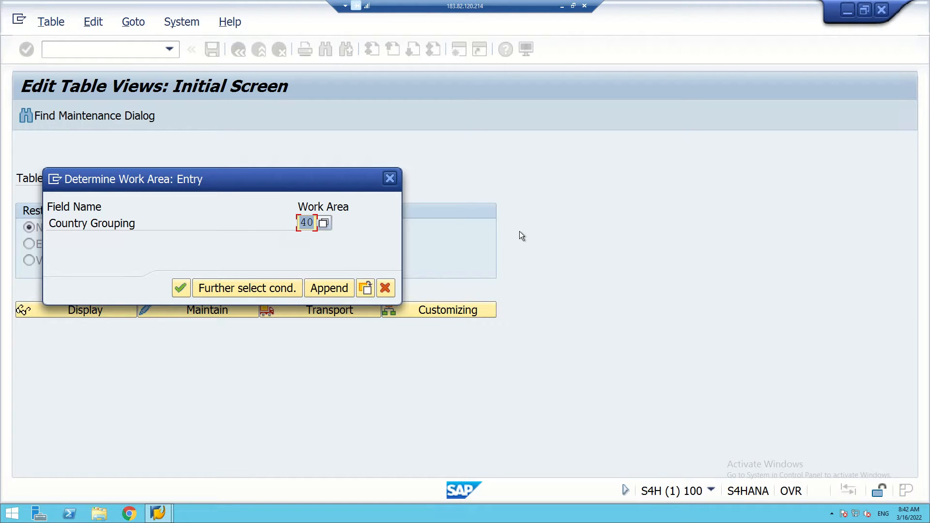
{"action": "left_click", "coordinate": [180, 289]}
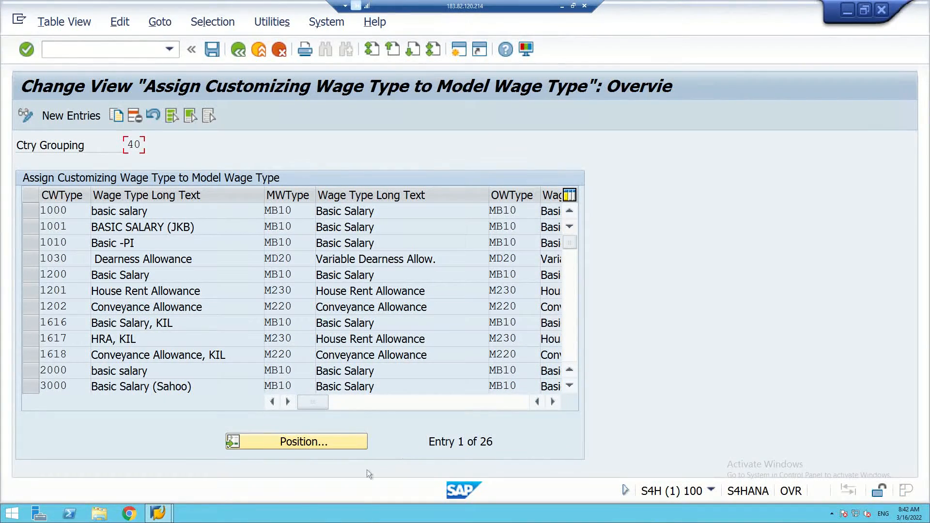
Check the model wage type assignment of wage type 3000, save the view and leave it.
{"action": "left_click", "coordinate": [223, 387]}
{"action": "left_click", "coordinate": [240, 51]}
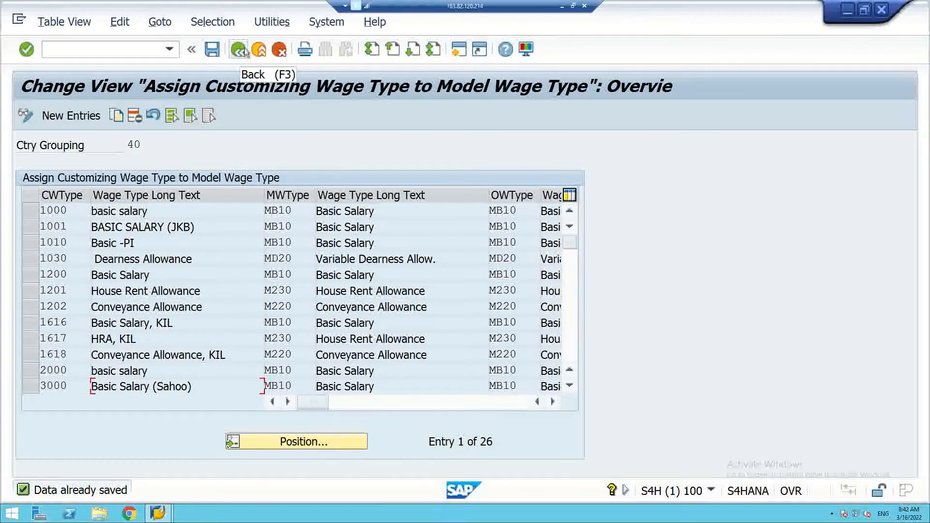
{"action": "left_click", "coordinate": [239, 51]}
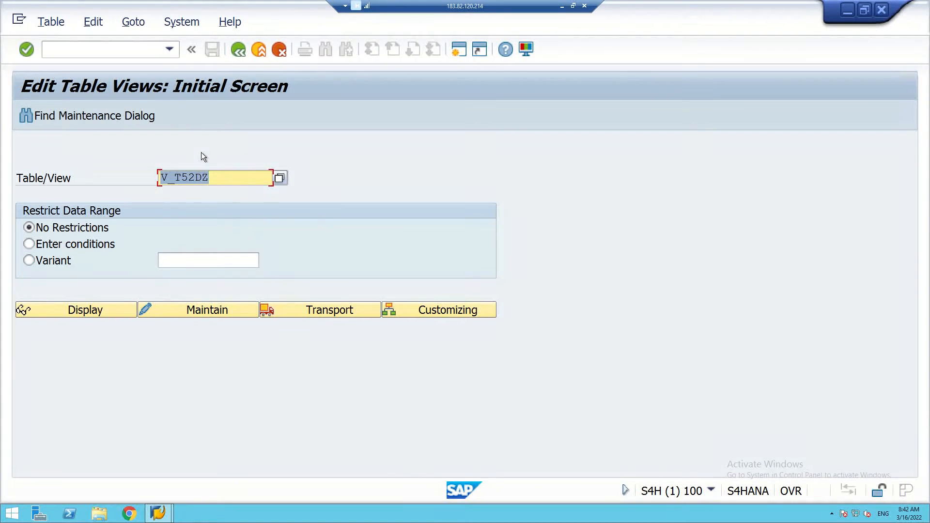
Open view V_T52EL for maintenance with country grouping 40 and wage type 3000 as the work area.
{"action": "left_click", "coordinate": [196, 177]}
{"action": "key", "text": "Delete"}
{"action": "key", "text": "Delete"}
{"action": "type", "text": "EL"}
{"action": "left_click", "coordinate": [201, 311]}
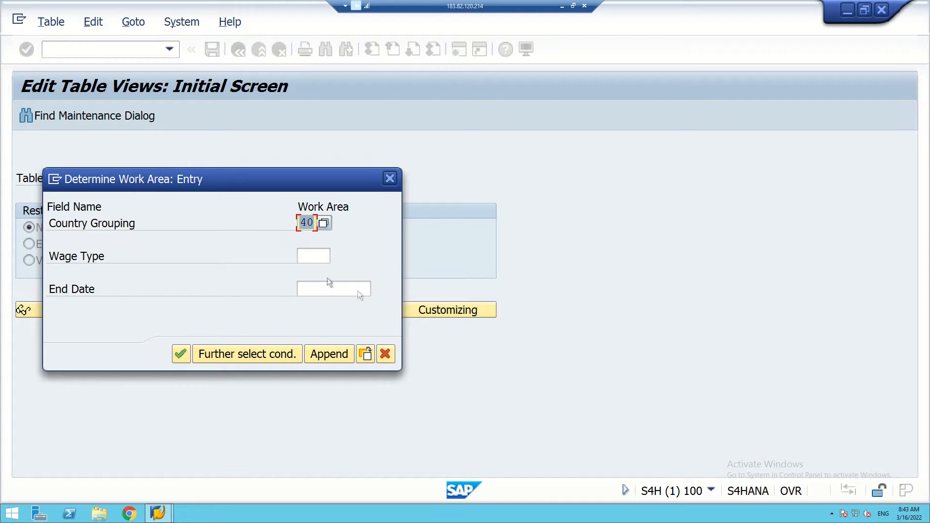
{"action": "left_click", "coordinate": [307, 256]}
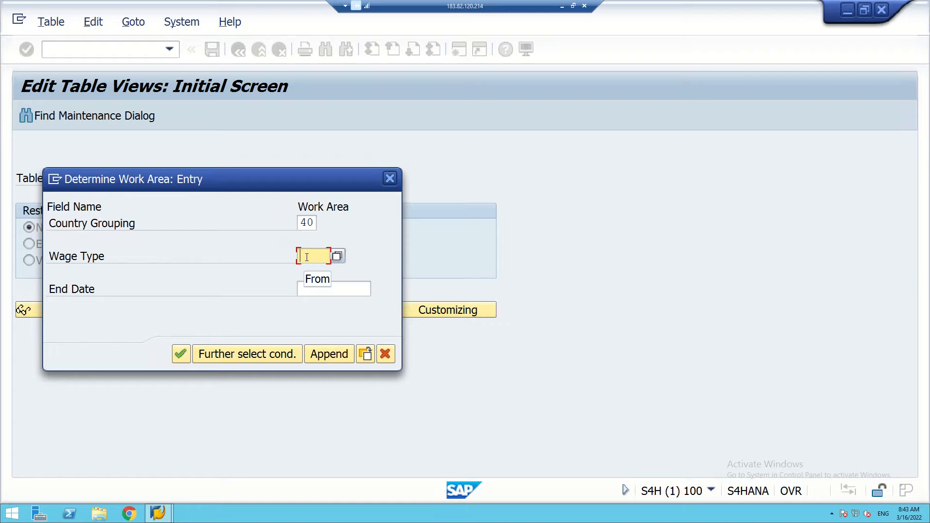
{"action": "type", "text": "3000"}
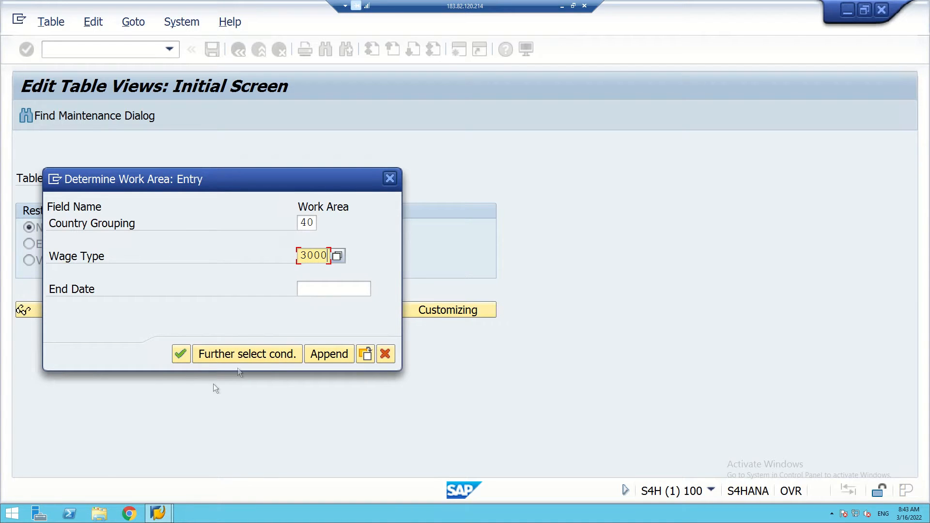
{"action": "left_click", "coordinate": [180, 356]}
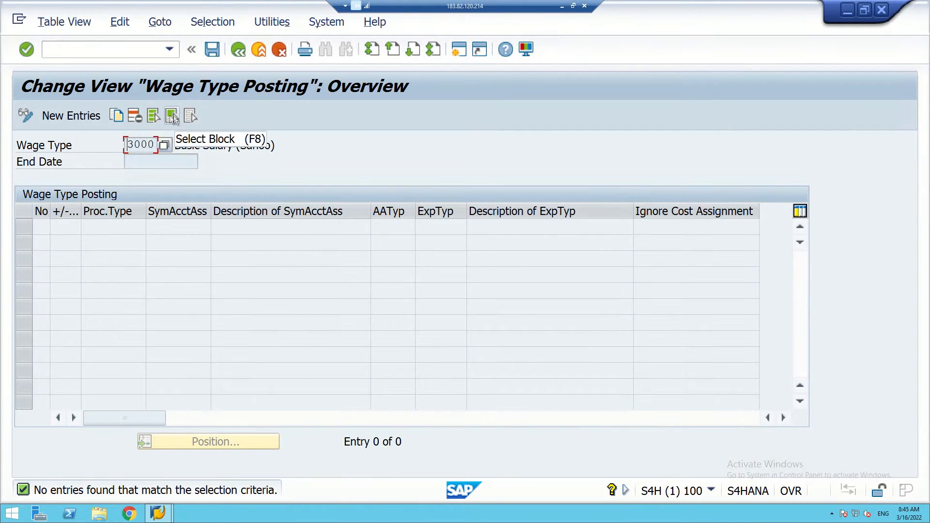
Add a new posting entry numbered 01 with positive amounts in debit, negative amounts in credit, and normal processing.
{"action": "left_click", "coordinate": [70, 116]}
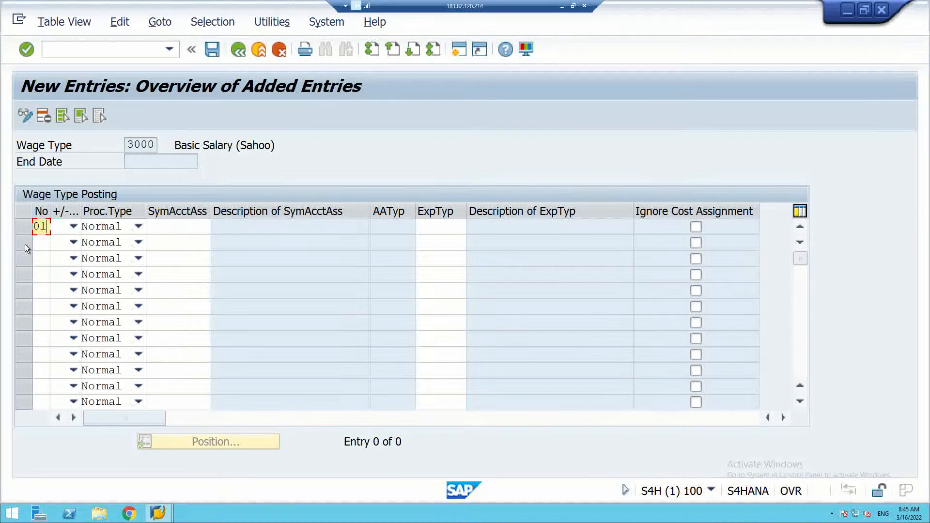
{"action": "left_click", "coordinate": [74, 226]}
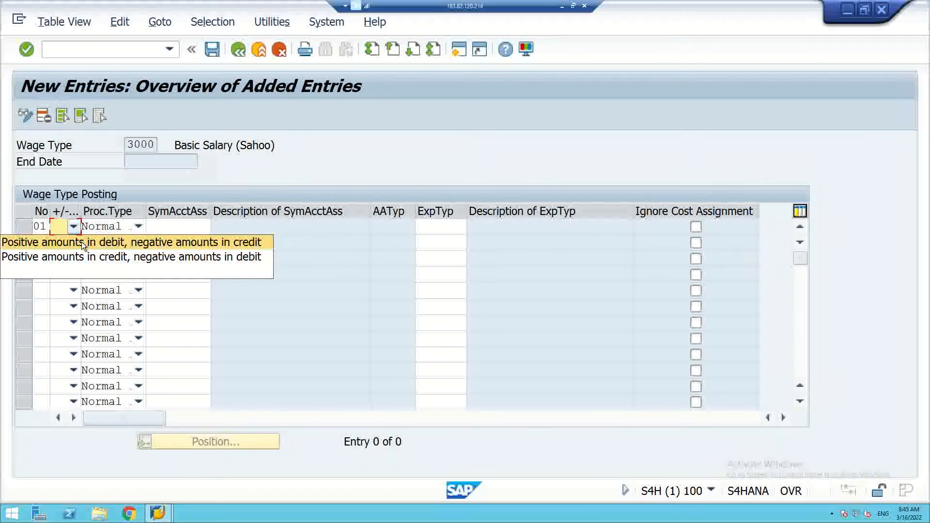
{"action": "left_click", "coordinate": [82, 242]}
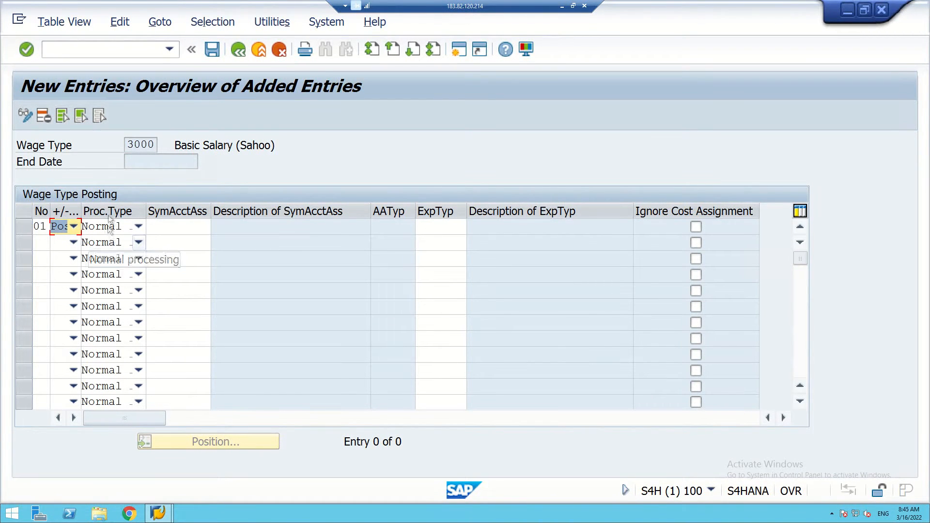
{"action": "left_click", "coordinate": [138, 226]}
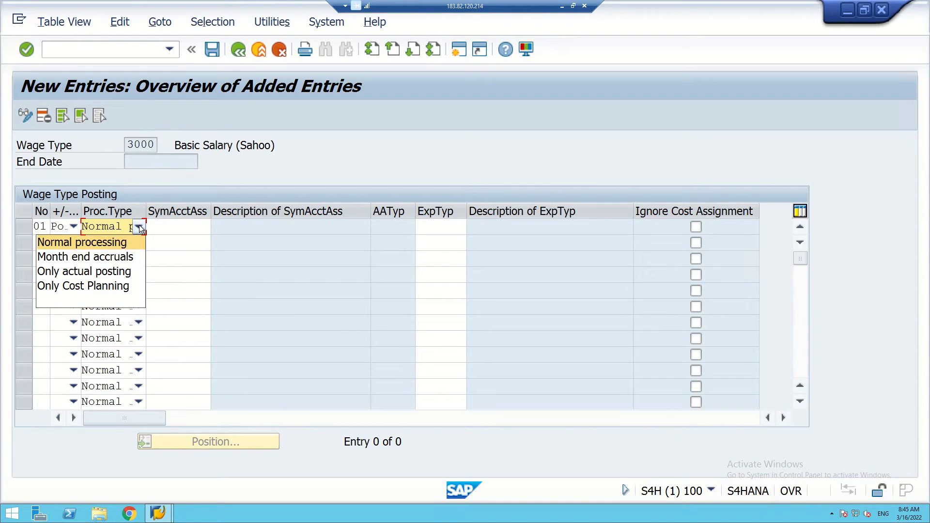
{"action": "left_click", "coordinate": [112, 243]}
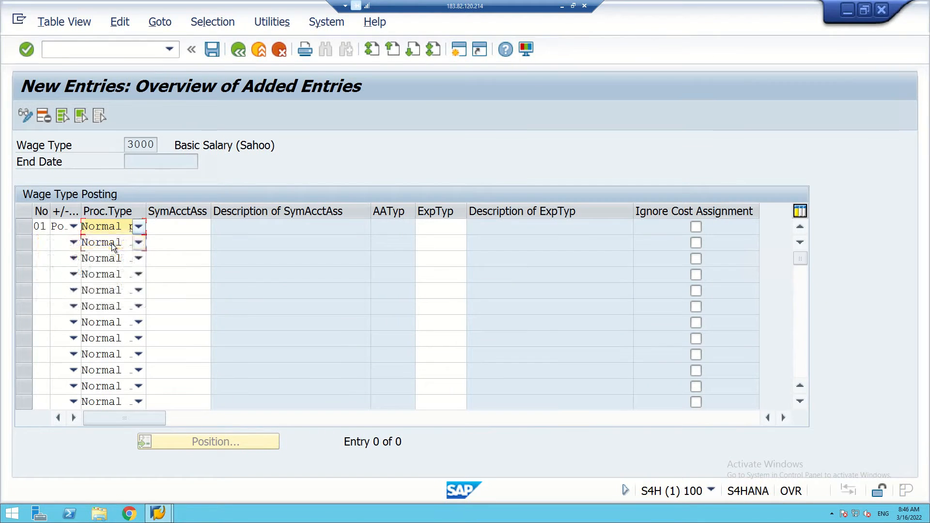
{"action": "left_click", "coordinate": [112, 243]}
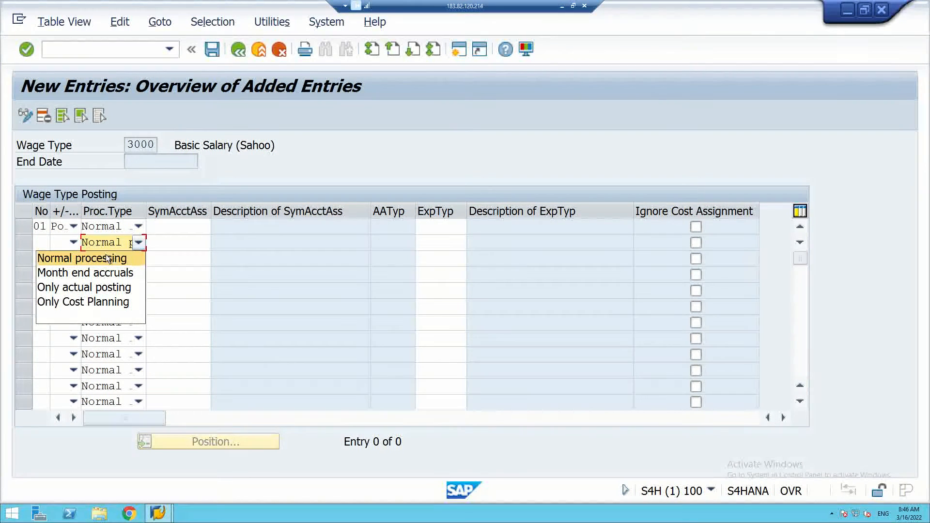
{"action": "left_click", "coordinate": [106, 257]}
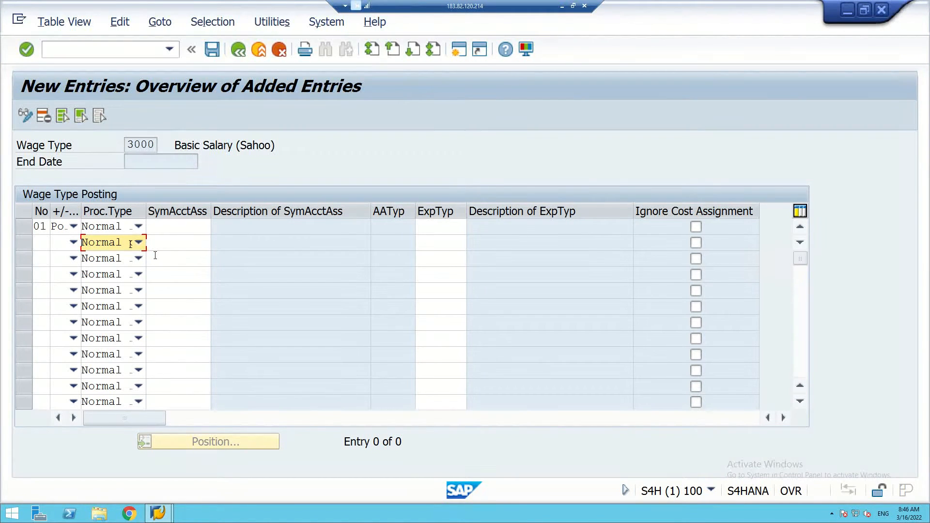
Assign symbolic account 1100 (Wages and salaries) and expenditure type A000 to the posting entry, and save it in customizing request S4HK904730.
{"action": "left_click", "coordinate": [172, 229]}
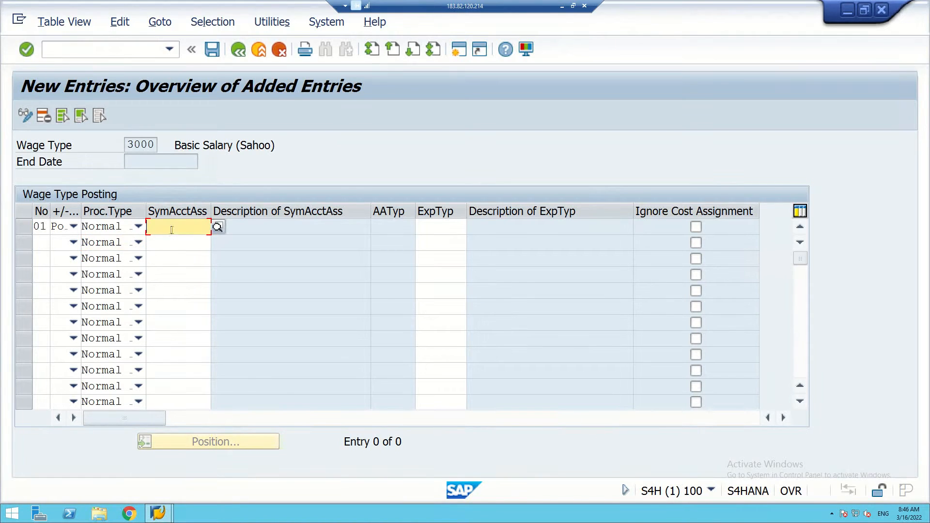
{"action": "left_click", "coordinate": [220, 225]}
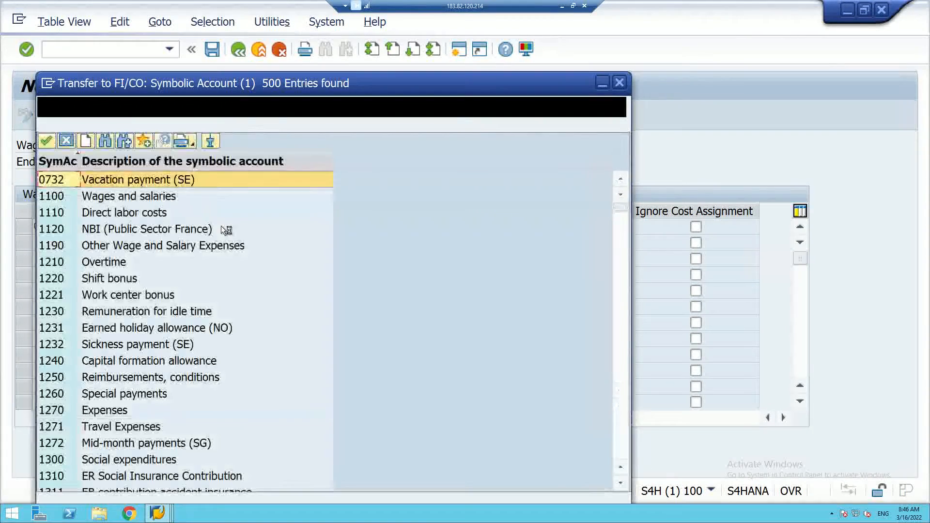
{"action": "double_click", "coordinate": [94, 196]}
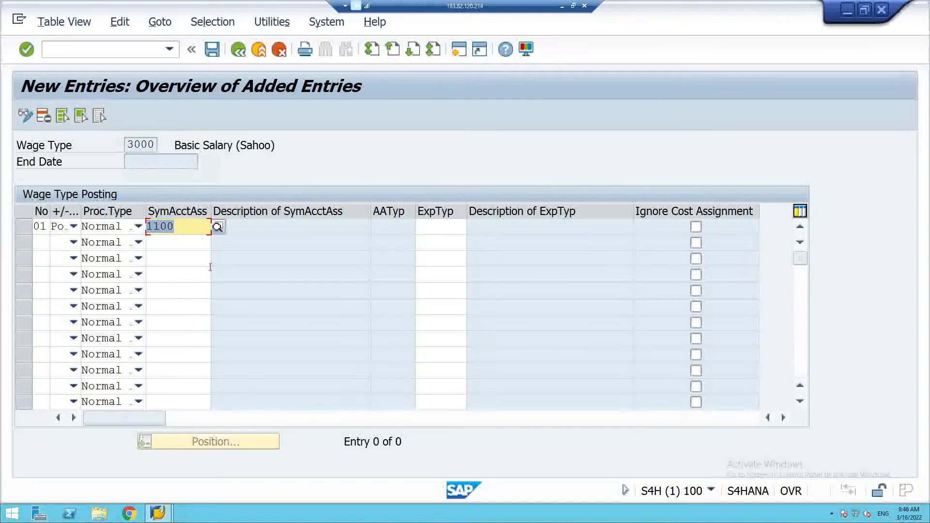
{"action": "left_click", "coordinate": [432, 232]}
{"action": "left_click", "coordinate": [474, 225]}
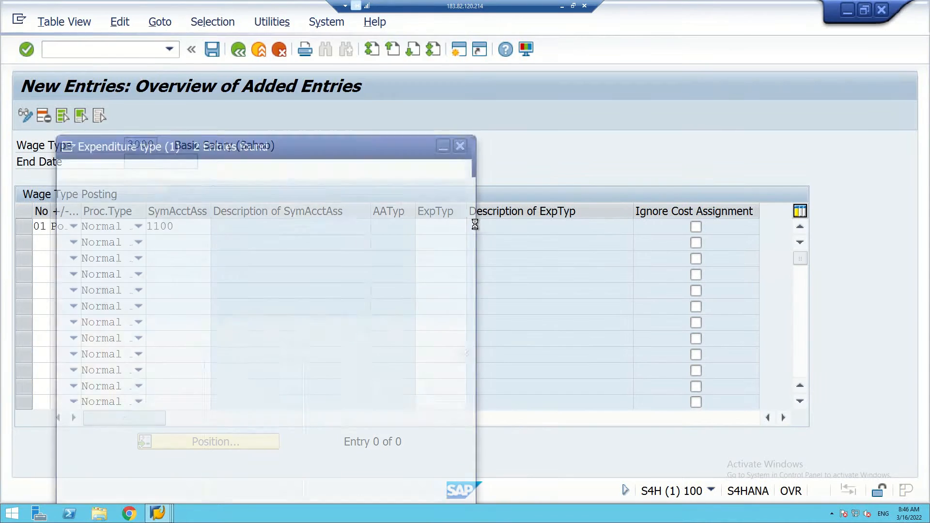
{"action": "double_click", "coordinate": [136, 123]}
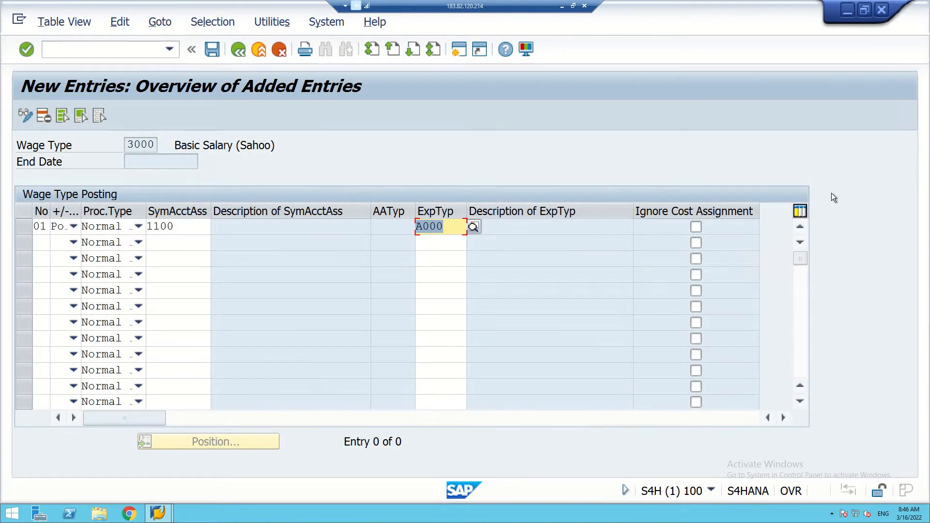
{"action": "key", "text": "Return"}
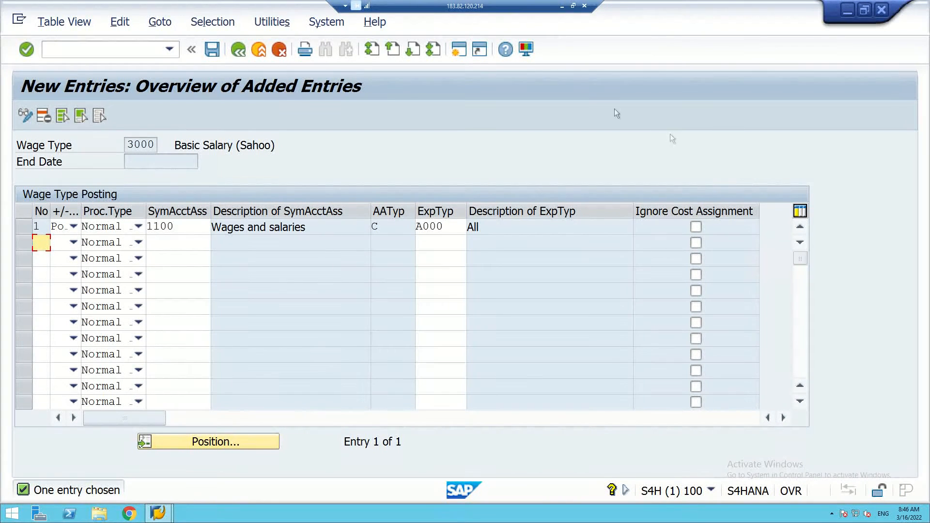
{"action": "left_click", "coordinate": [211, 50]}
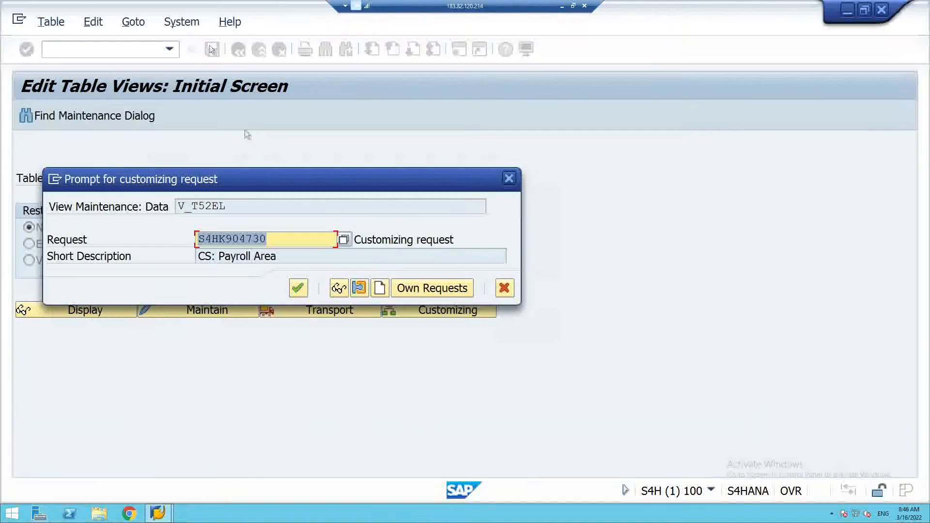
{"action": "left_click", "coordinate": [298, 287]}
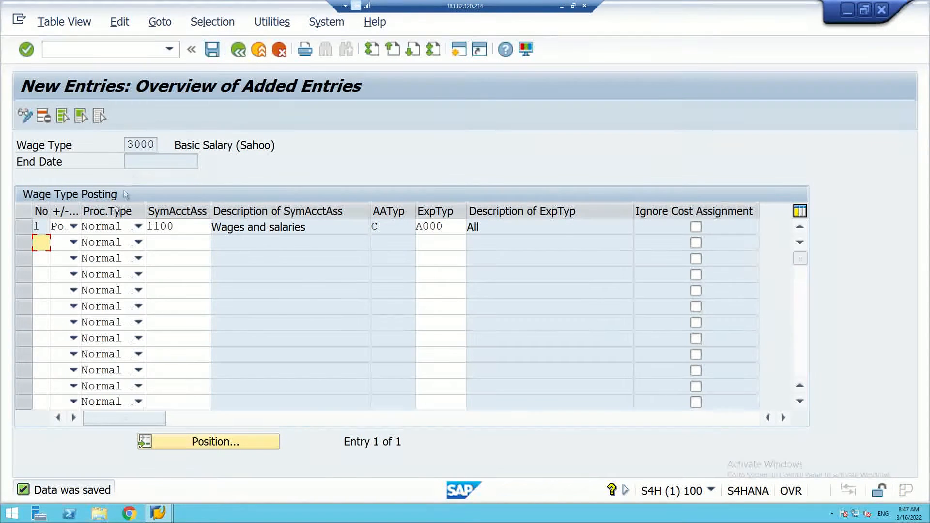
Review the available account assignment types for the posting entry, save, and return to the table view selection.
{"action": "left_click", "coordinate": [388, 228]}
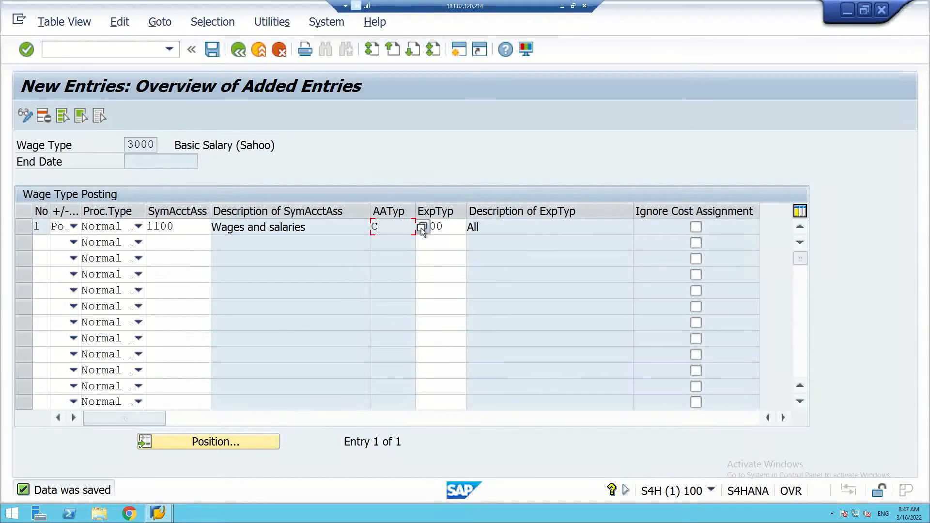
{"action": "left_click", "coordinate": [380, 226]}
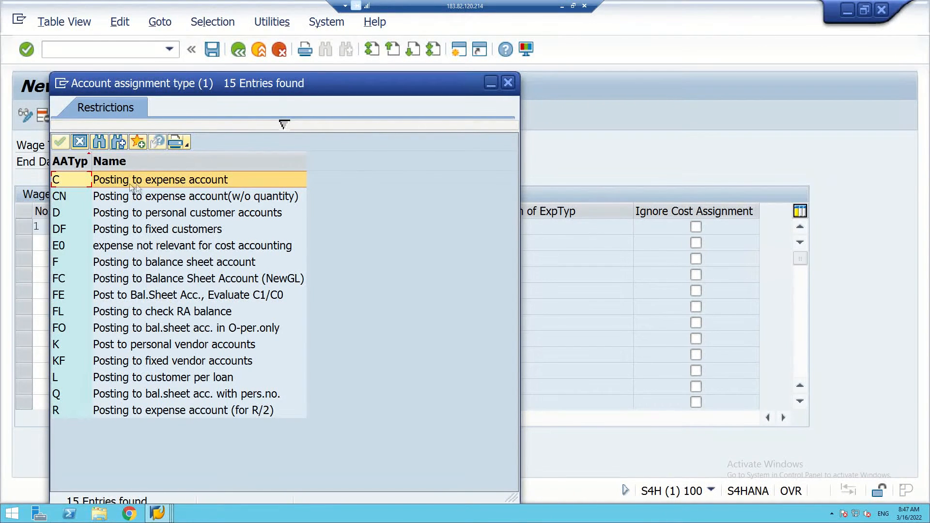
{"action": "left_click", "coordinate": [508, 83]}
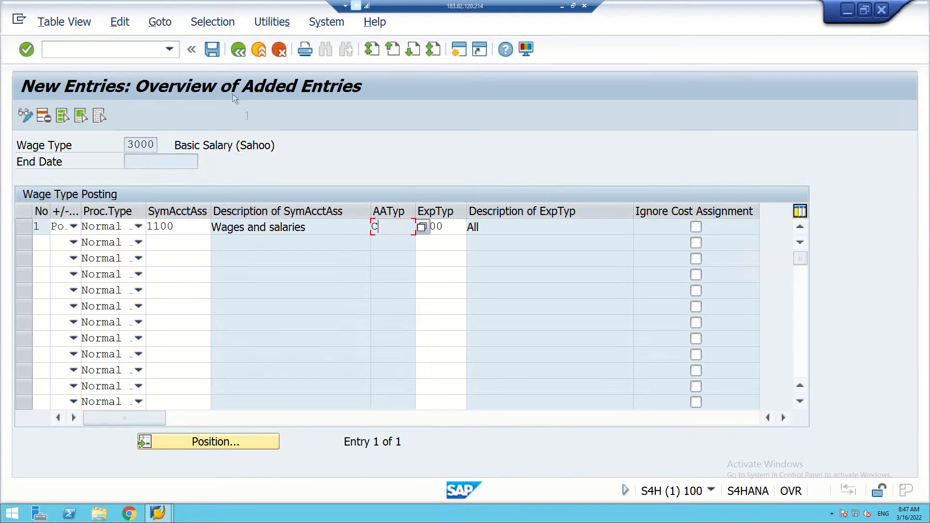
{"action": "left_click", "coordinate": [213, 50]}
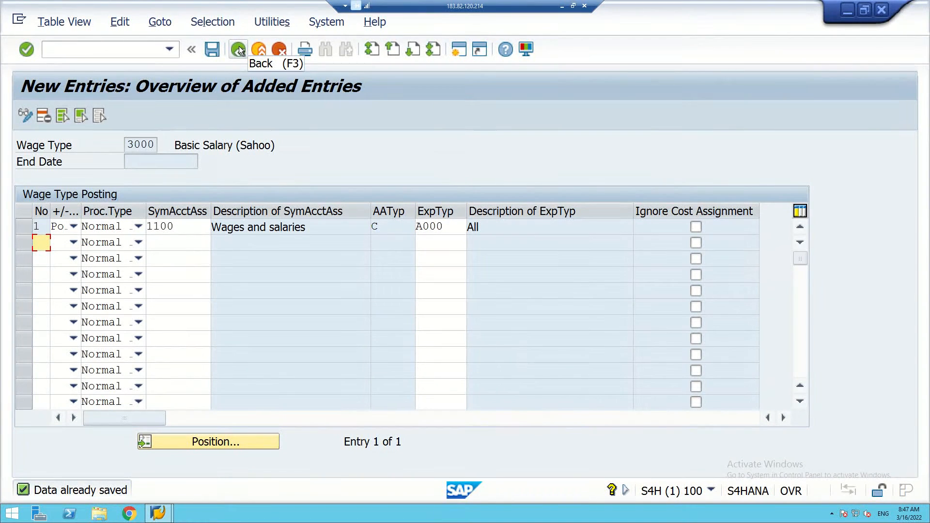
{"action": "left_click", "coordinate": [239, 49]}
{"action": "left_click", "coordinate": [238, 49]}
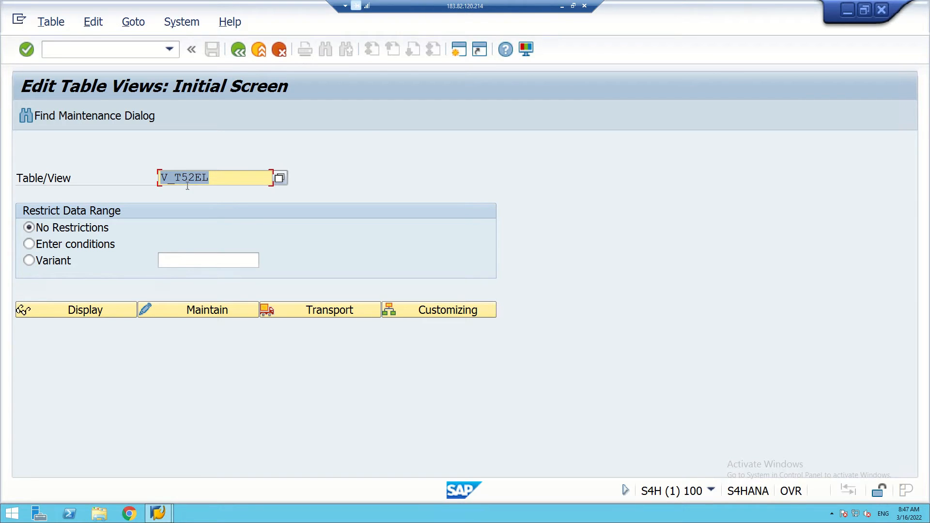
Open view V_T52EZ for maintenance with country grouping 40 as the work area.
{"action": "left_click", "coordinate": [221, 179]}
{"action": "key", "text": "BackSpace"}
{"action": "type", "text": "Z"}
{"action": "left_click", "coordinate": [223, 310]}
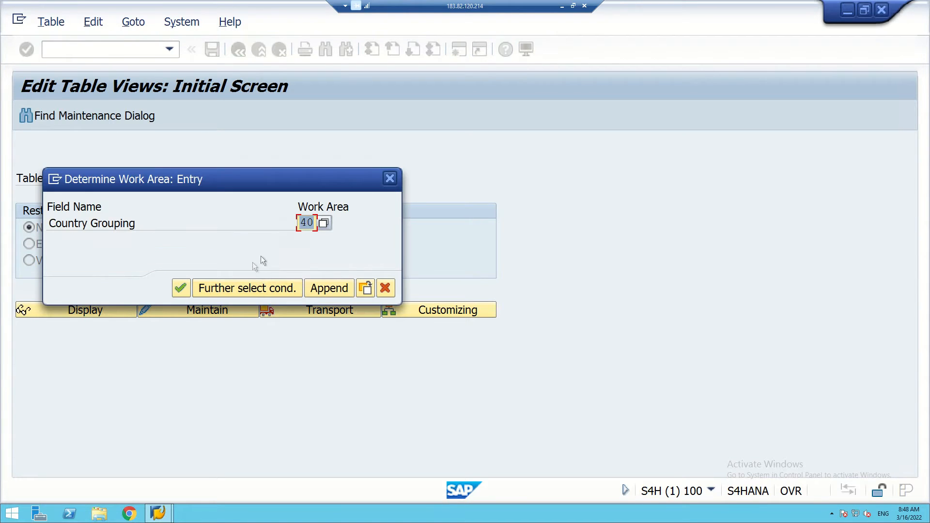
{"action": "left_click", "coordinate": [187, 290]}
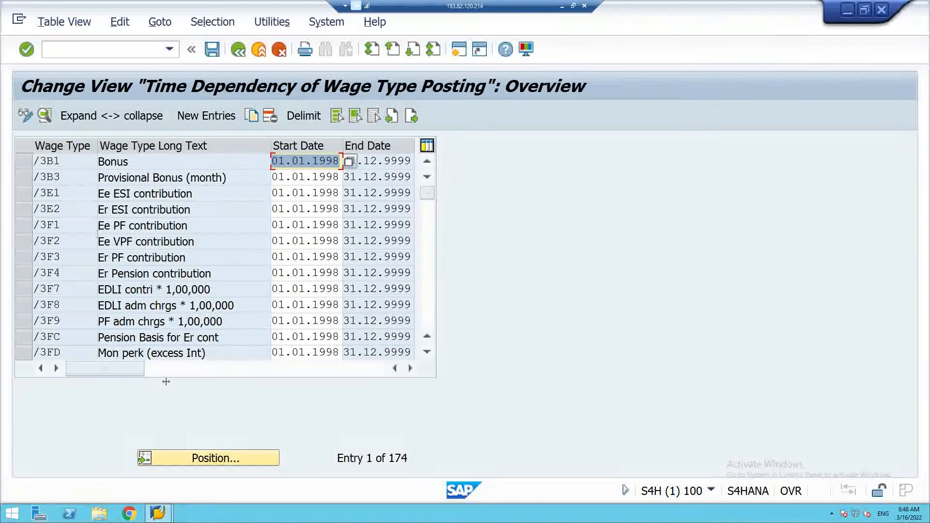
Locate wage type 3000 in the time dependency view, review its posting period details, and return to the table view selection.
{"action": "left_click", "coordinate": [198, 459]}
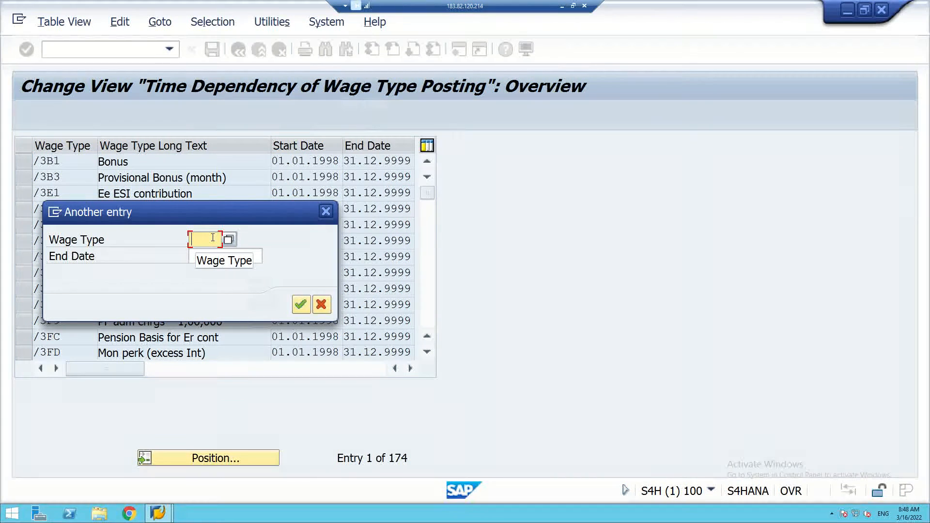
{"action": "type", "text": "3000"}
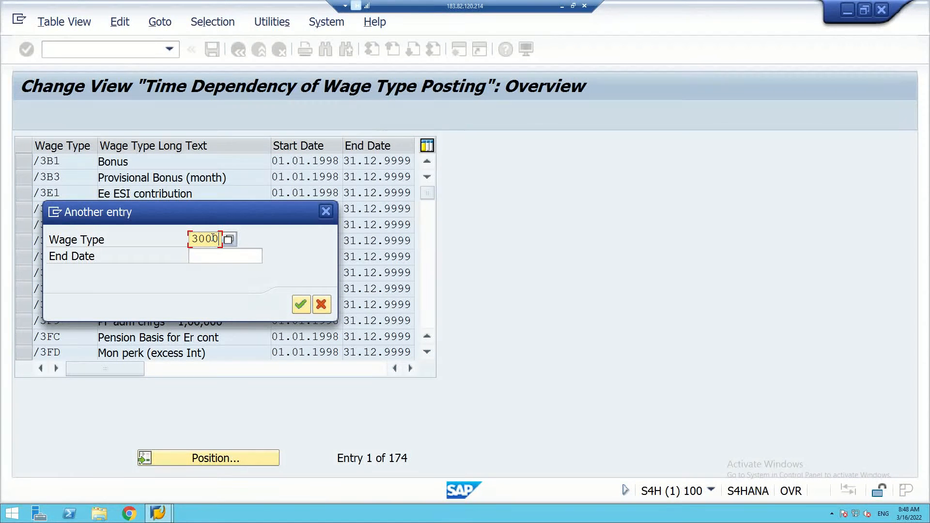
{"action": "left_click", "coordinate": [301, 304]}
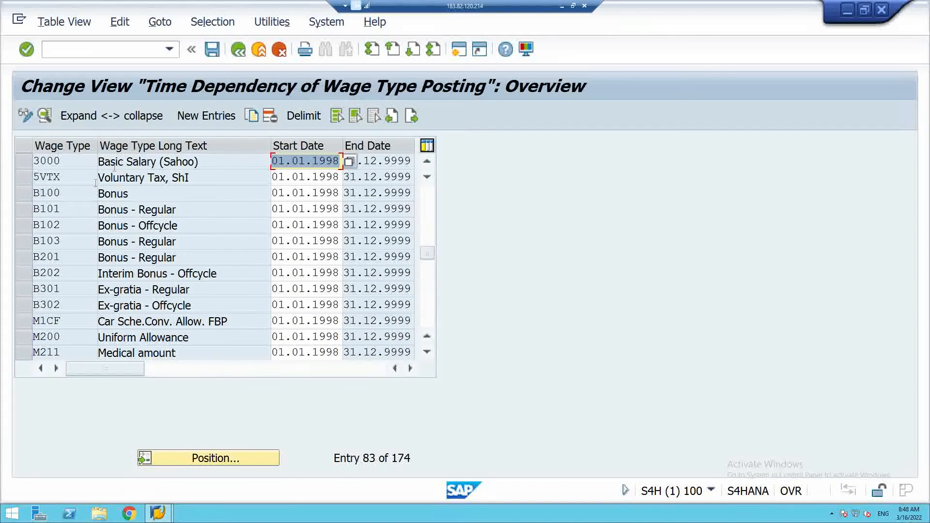
{"action": "double_click", "coordinate": [137, 161]}
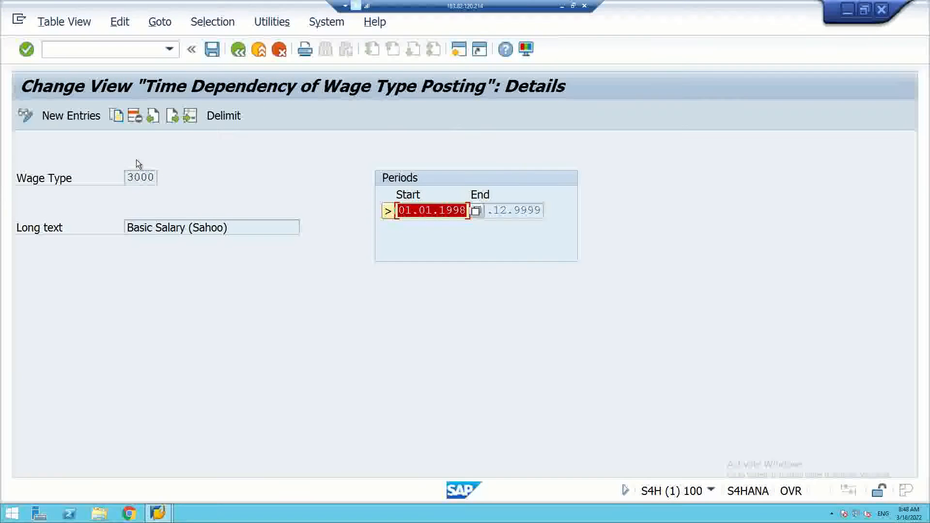
{"action": "left_click", "coordinate": [240, 54]}
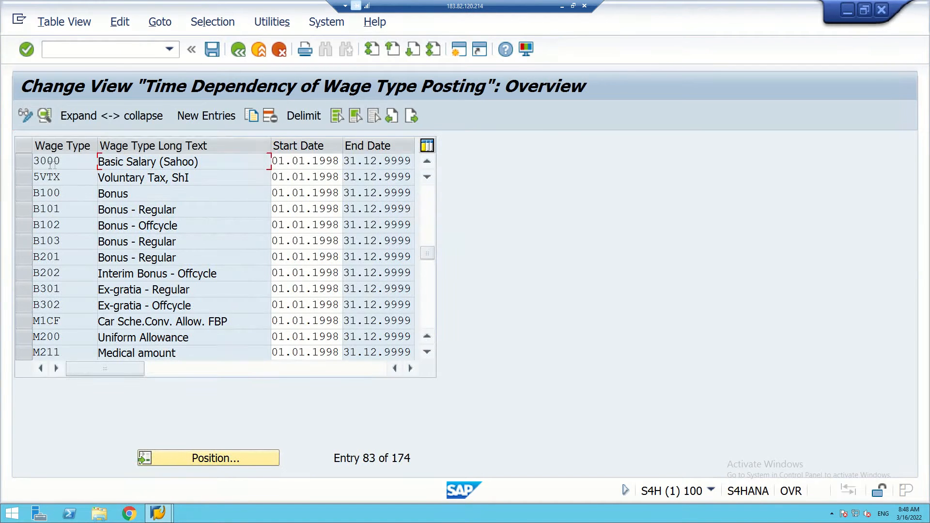
{"action": "double_click", "coordinate": [110, 161]}
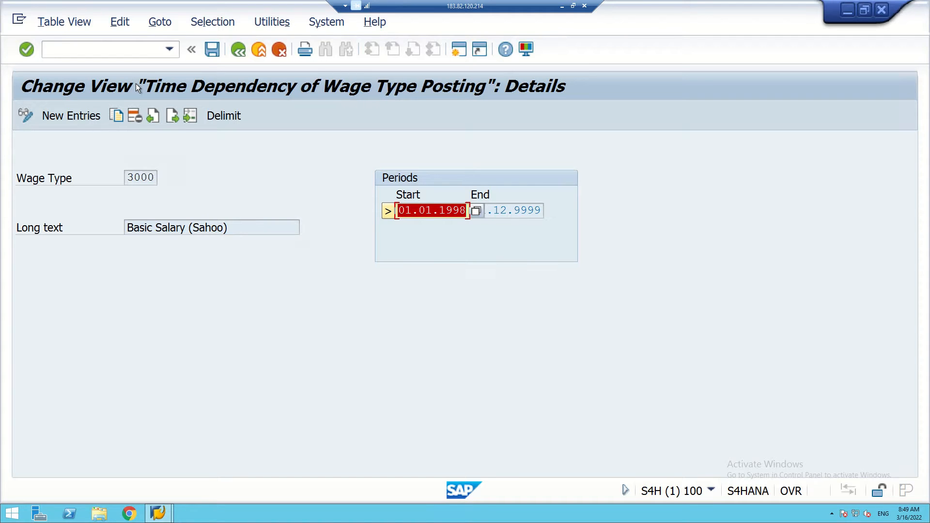
{"action": "left_click", "coordinate": [237, 50]}
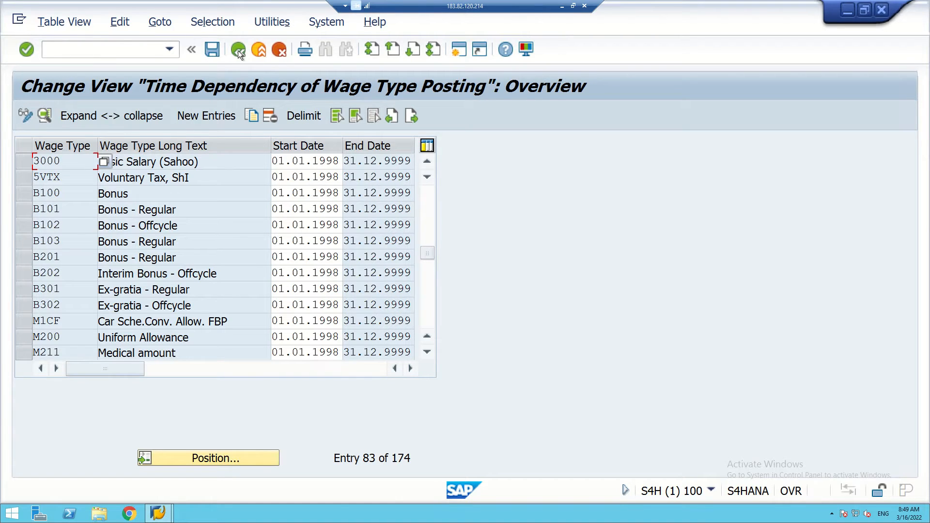
{"action": "left_click", "coordinate": [238, 50]}
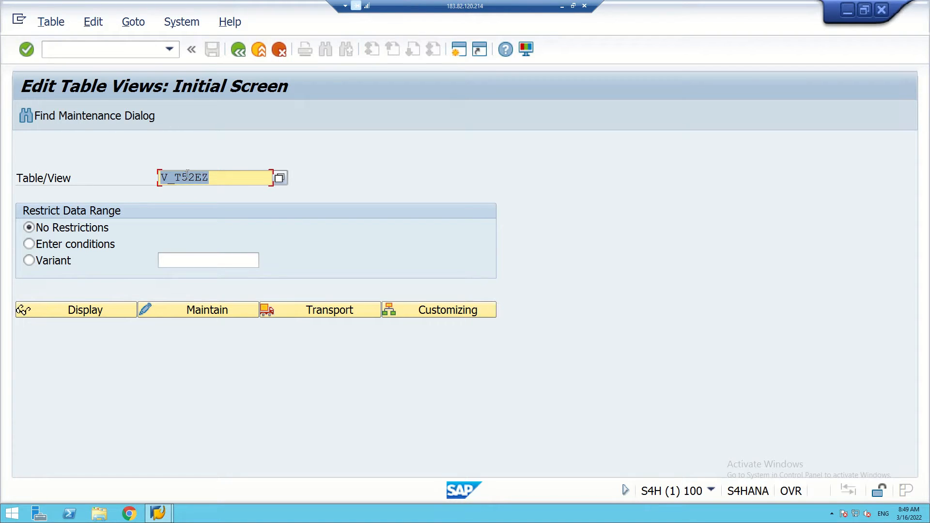
Open view V_T539A for maintenance with country grouping 40 as the work area.
{"action": "left_click", "coordinate": [191, 177]}
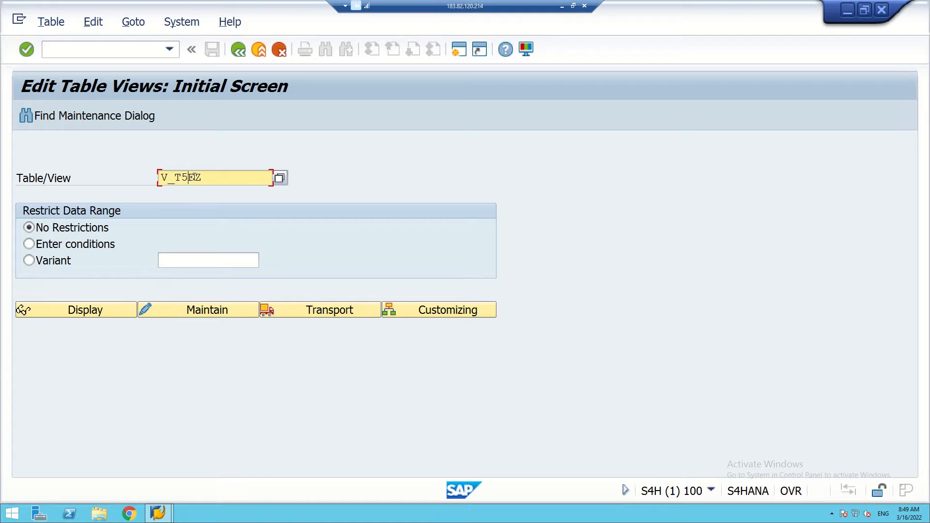
{"action": "type", "text": "3"}
{"action": "key", "text": "Delete"}
{"action": "key", "text": "Delete"}
{"action": "type", "text": "9A"}
{"action": "left_click", "coordinate": [202, 309]}
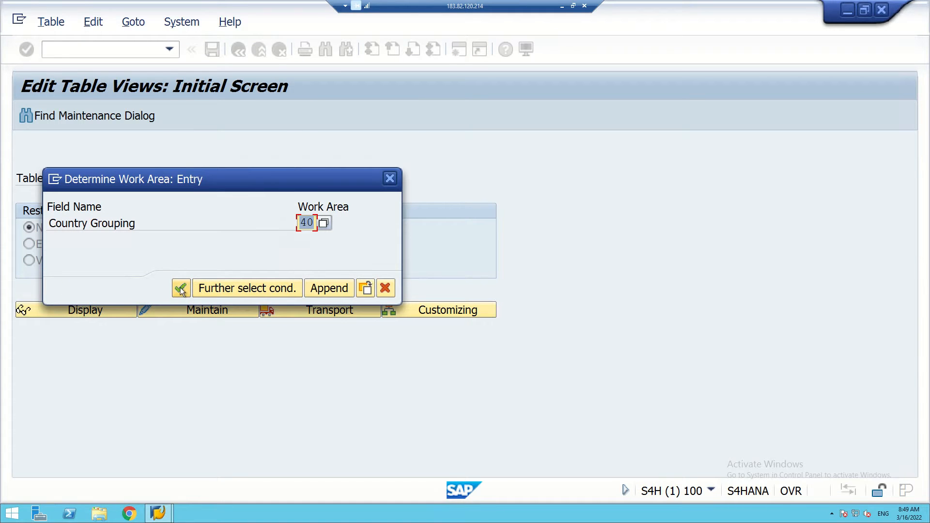
{"action": "left_click", "coordinate": [180, 288]}
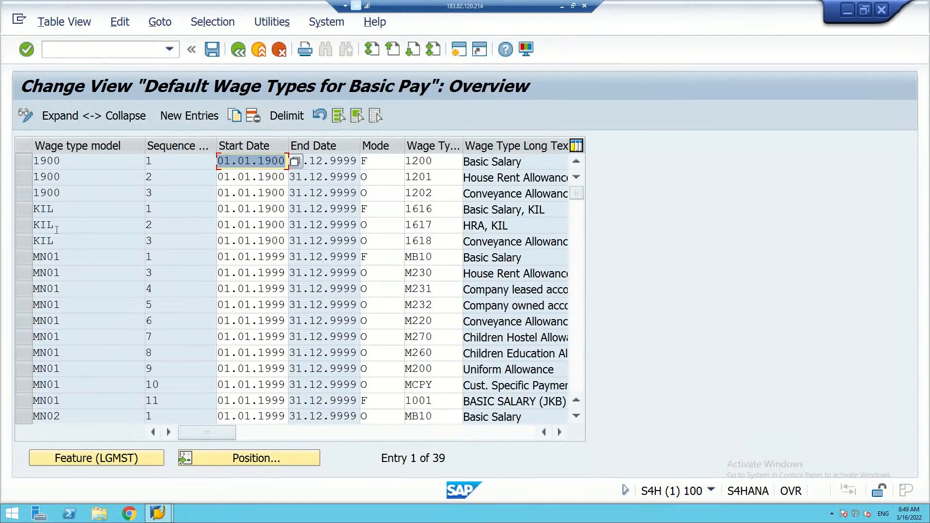
Examine the wage type models and their sequence numbers, modes and default wage types for basic pay.
{"action": "scroll", "coordinate": [56, 229], "scroll_direction": "down", "scroll_amount": 2}
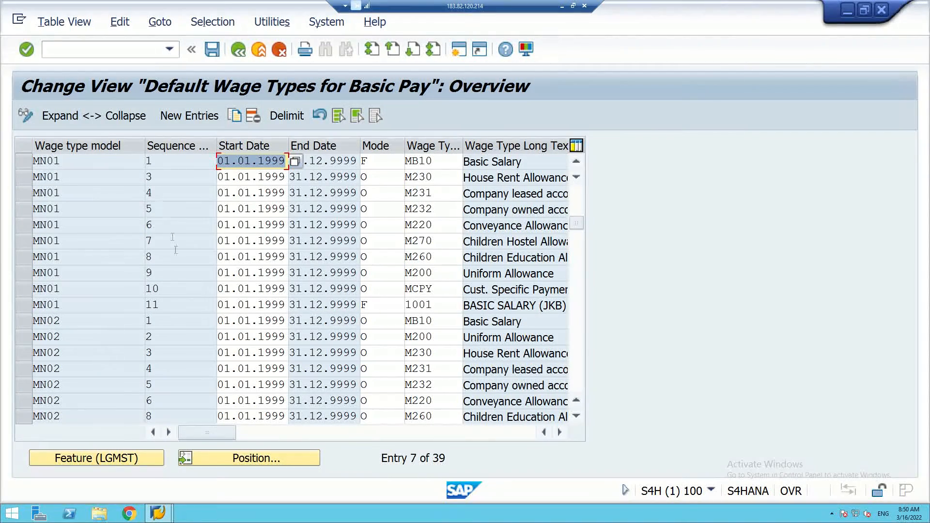
{"action": "scroll", "coordinate": [172, 266], "scroll_direction": "up", "scroll_amount": 2}
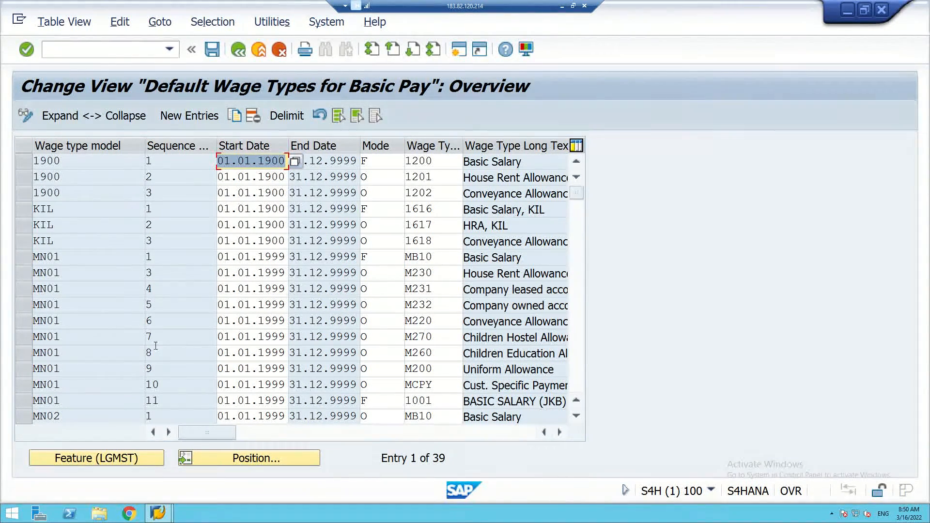
{"action": "scroll", "coordinate": [164, 359], "scroll_direction": "down", "scroll_amount": 1}
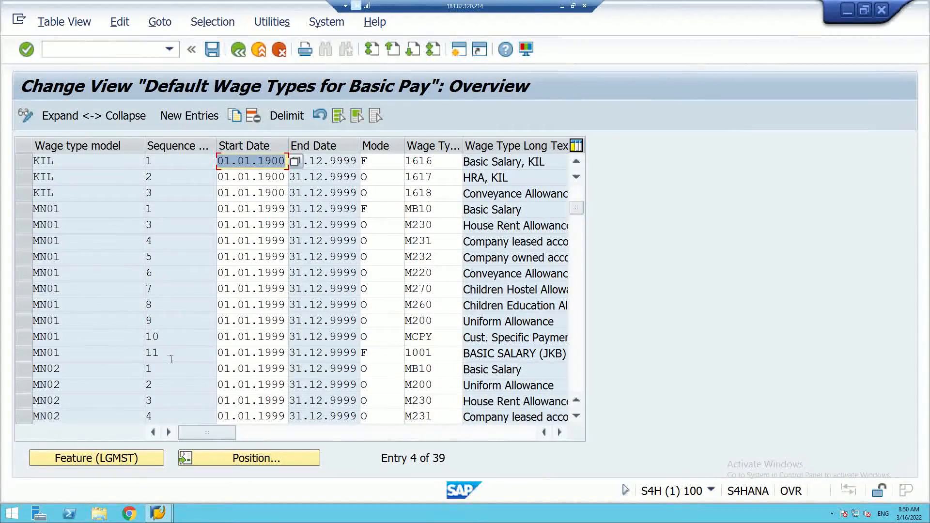
{"action": "scroll", "coordinate": [170, 358], "scroll_direction": "down", "scroll_amount": 3}
{"action": "scroll", "coordinate": [172, 358], "scroll_direction": "down", "scroll_amount": 7}
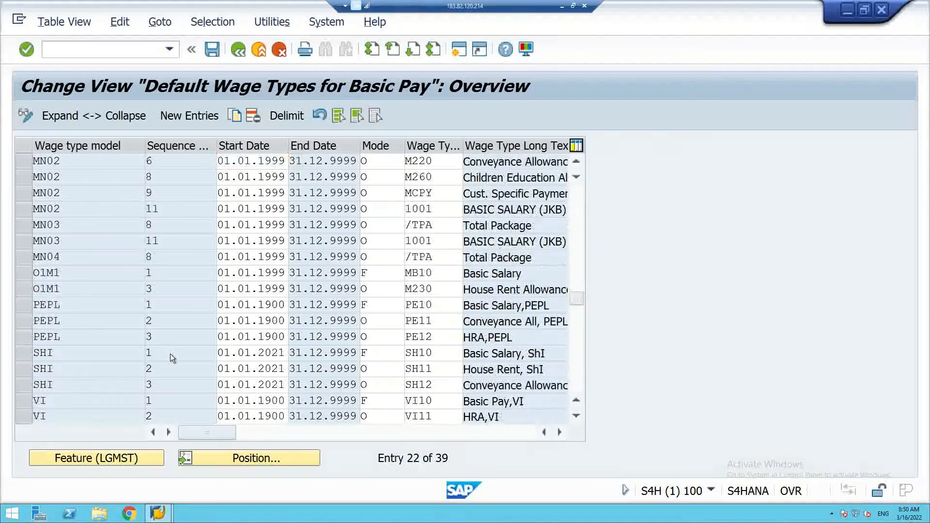
{"action": "scroll", "coordinate": [173, 354], "scroll_direction": "up", "scroll_amount": 8}
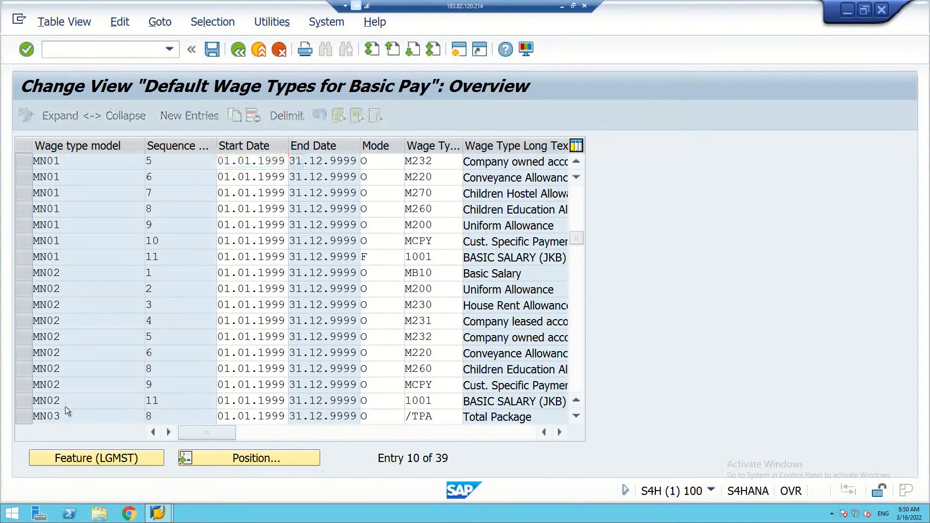
{"action": "scroll", "coordinate": [39, 289], "scroll_direction": "up", "scroll_amount": 3}
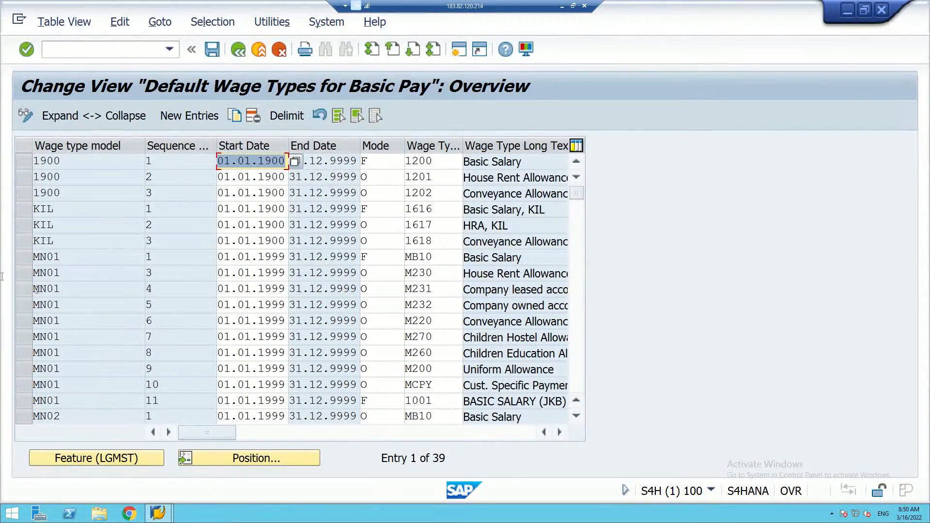
Copy the first MN01 entry to sequence number 12 with wage type 3000, and save it in customizing request S4HK904730.
{"action": "left_click", "coordinate": [21, 260]}
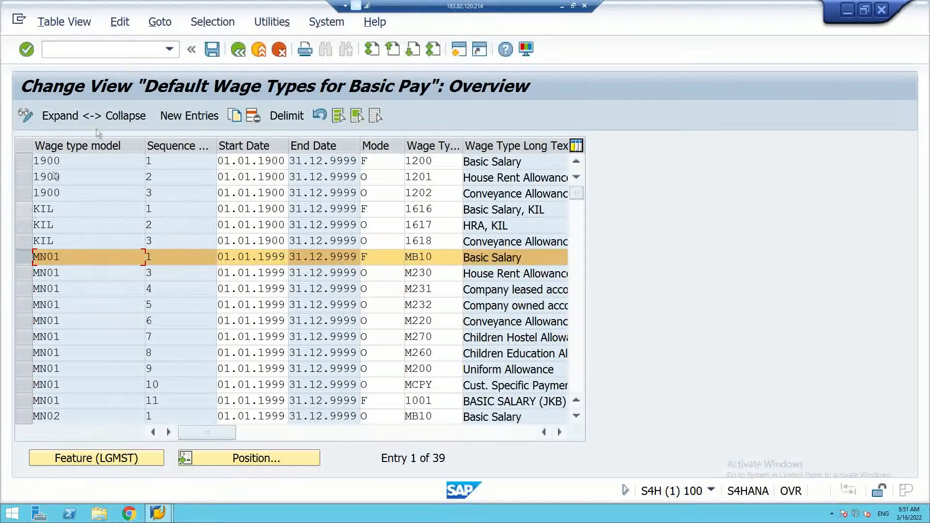
{"action": "left_click", "coordinate": [236, 116]}
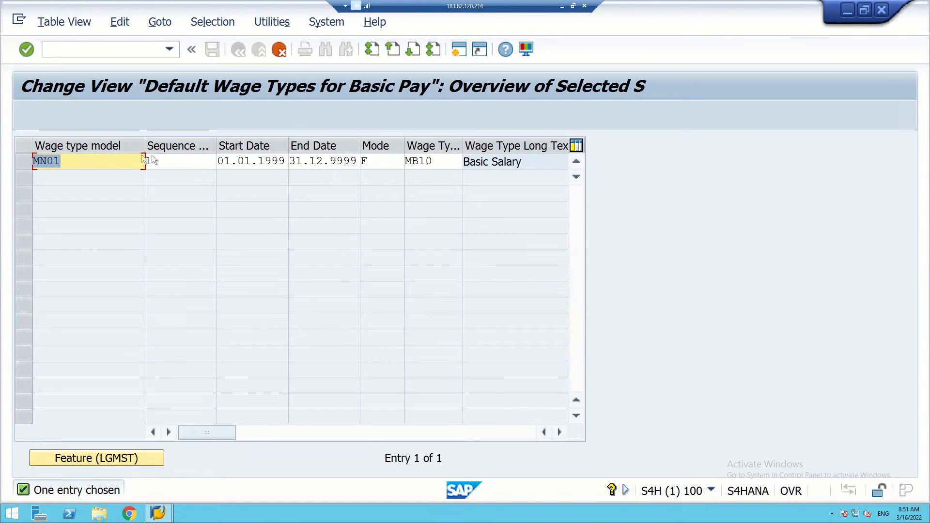
{"action": "left_click", "coordinate": [166, 161]}
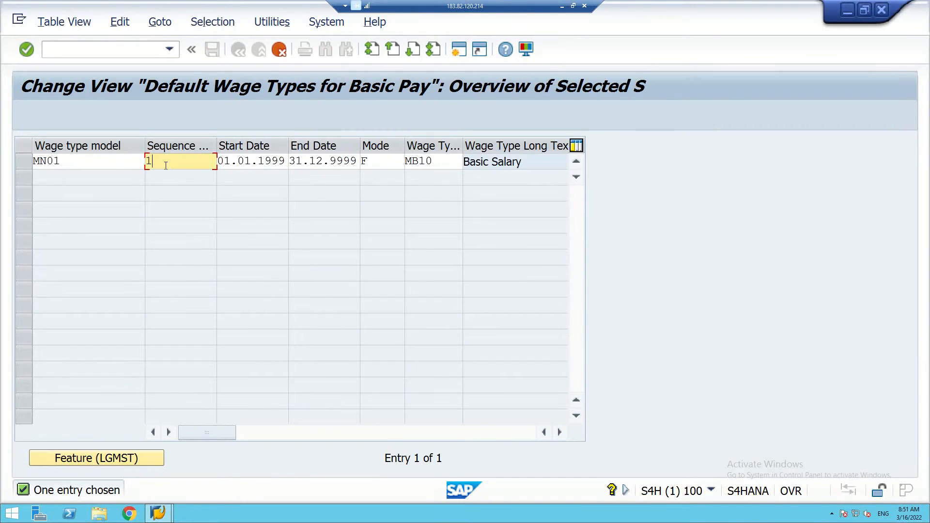
{"action": "type", "text": "2"}
{"action": "left_click", "coordinate": [424, 160]}
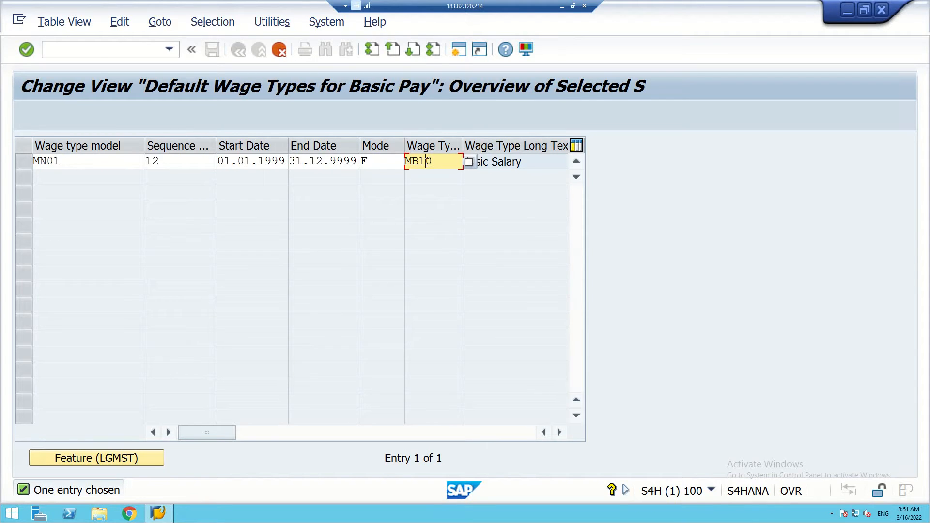
{"action": "left_click", "coordinate": [469, 163]}
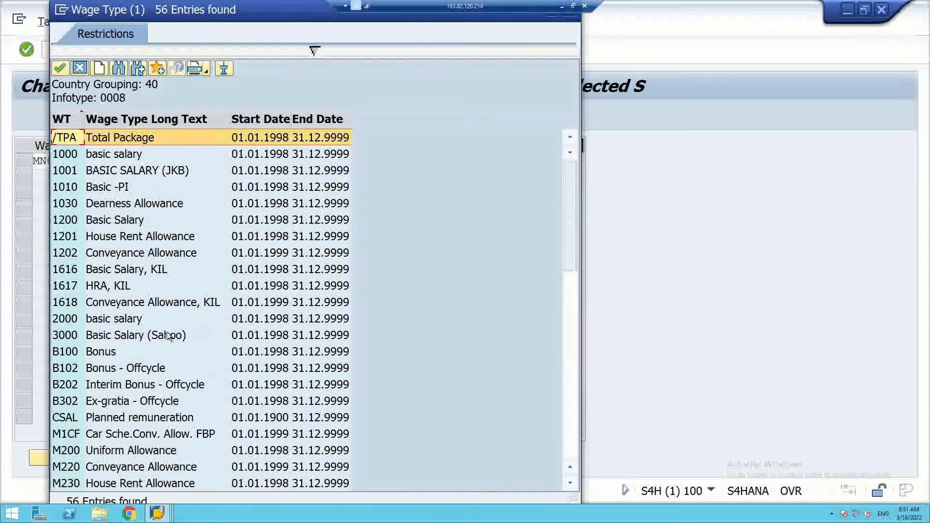
{"action": "double_click", "coordinate": [68, 336]}
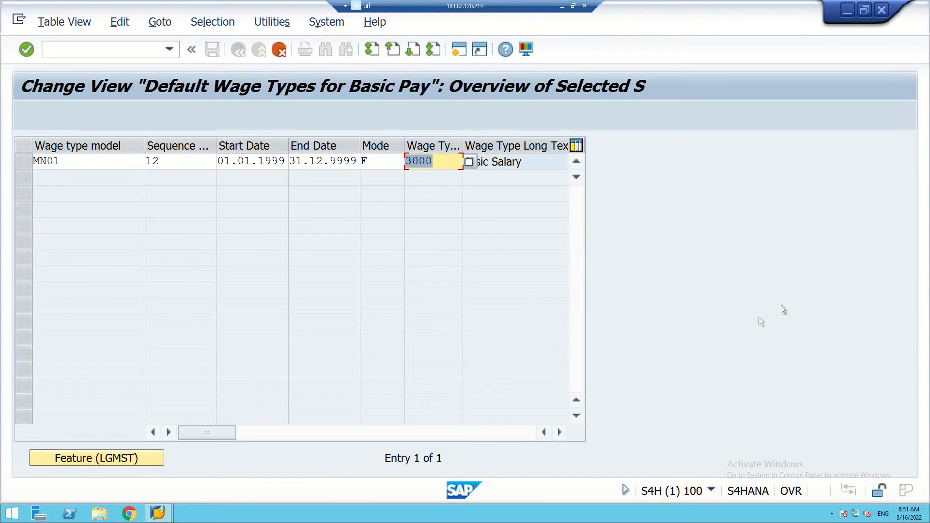
{"action": "key", "text": "Return"}
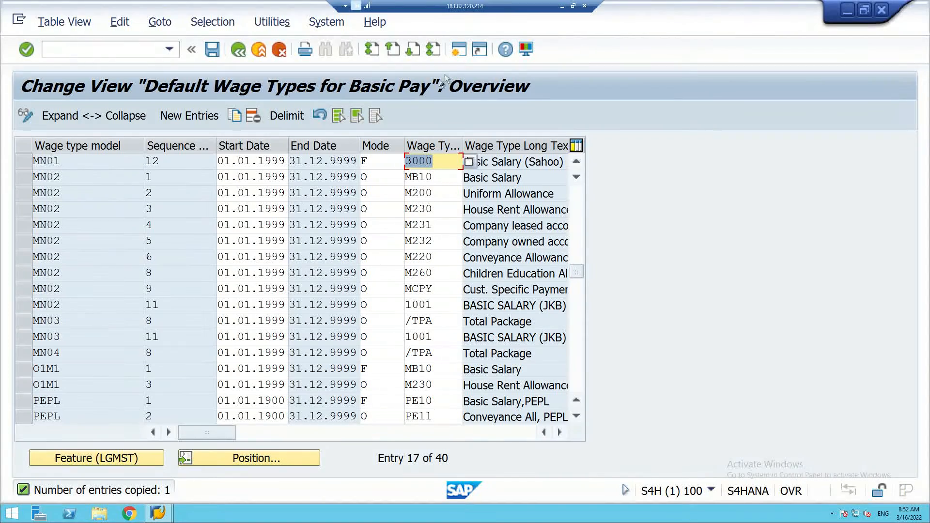
{"action": "left_click", "coordinate": [213, 50]}
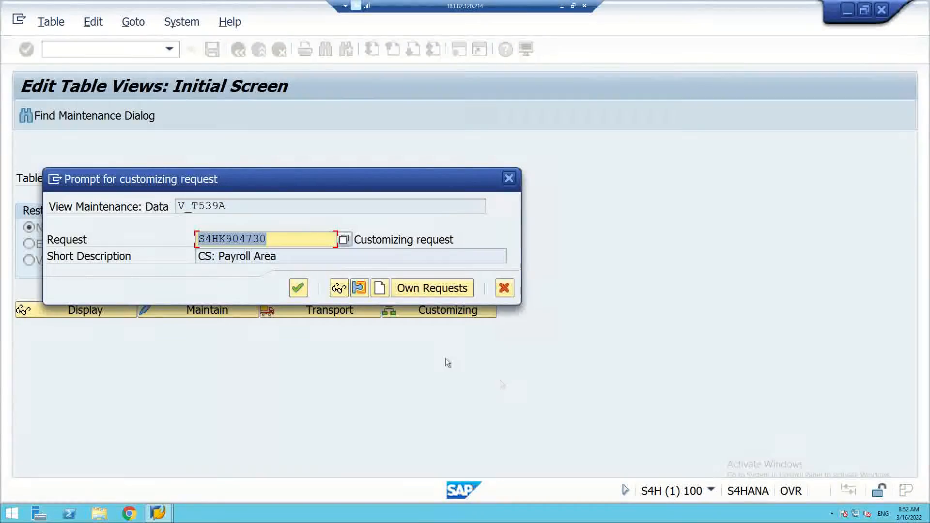
{"action": "left_click", "coordinate": [297, 288]}
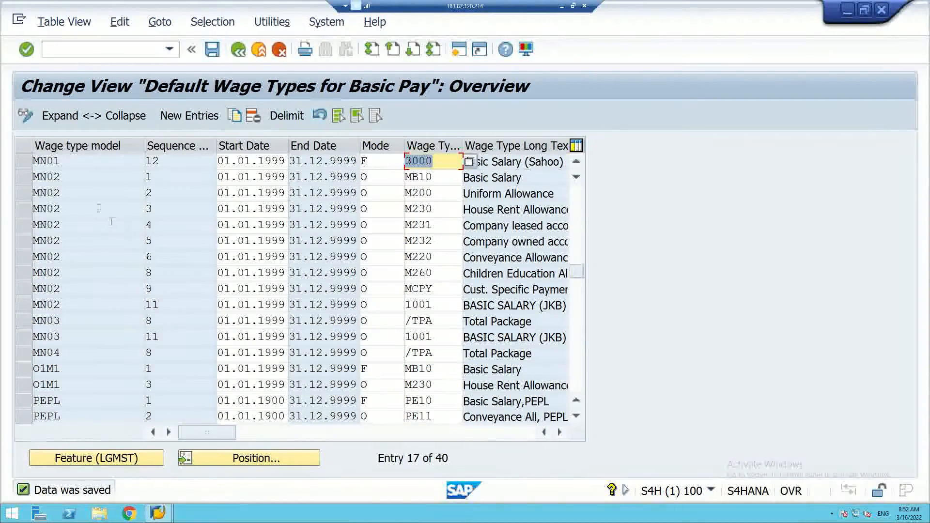
Copy the MN02 House Rent Allowance entry with sequence number 3 and give the copy sequence number 12.
{"action": "left_click", "coordinate": [21, 179]}
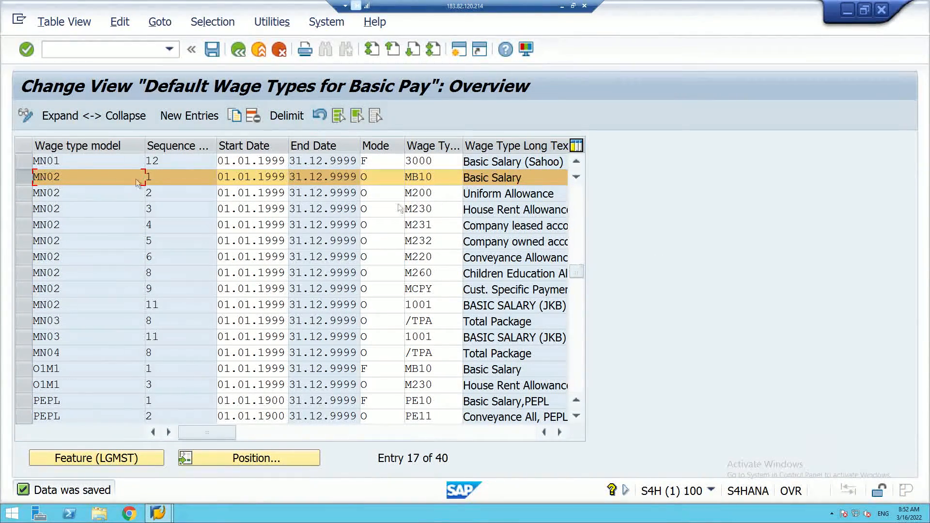
{"action": "left_click", "coordinate": [20, 209]}
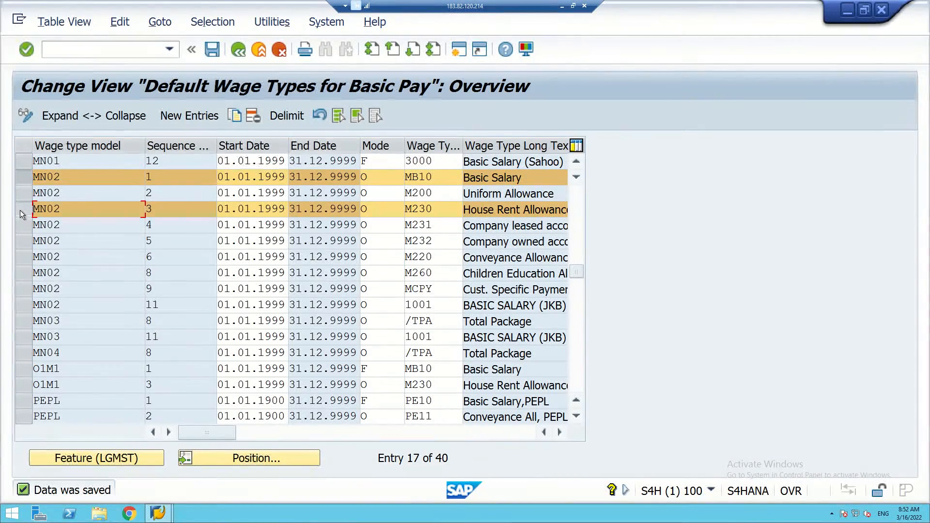
{"action": "left_click", "coordinate": [21, 174]}
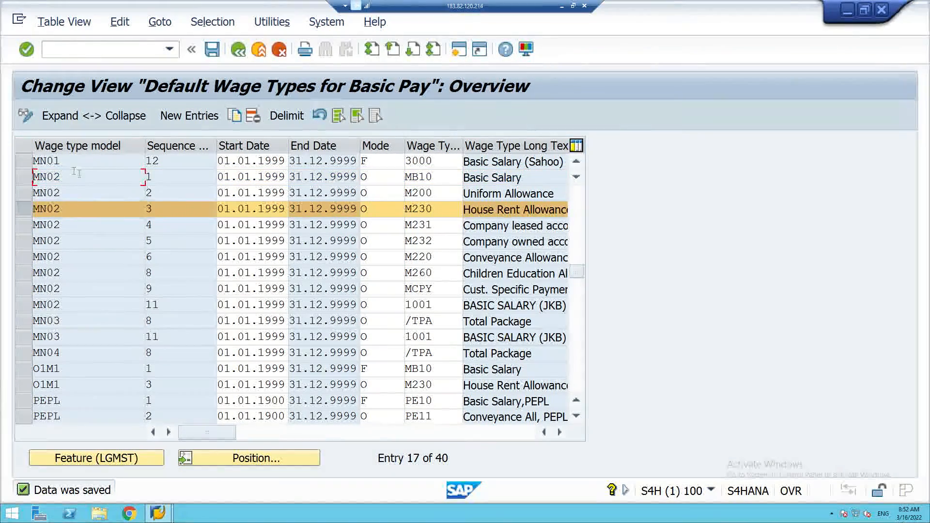
{"action": "left_click", "coordinate": [234, 115]}
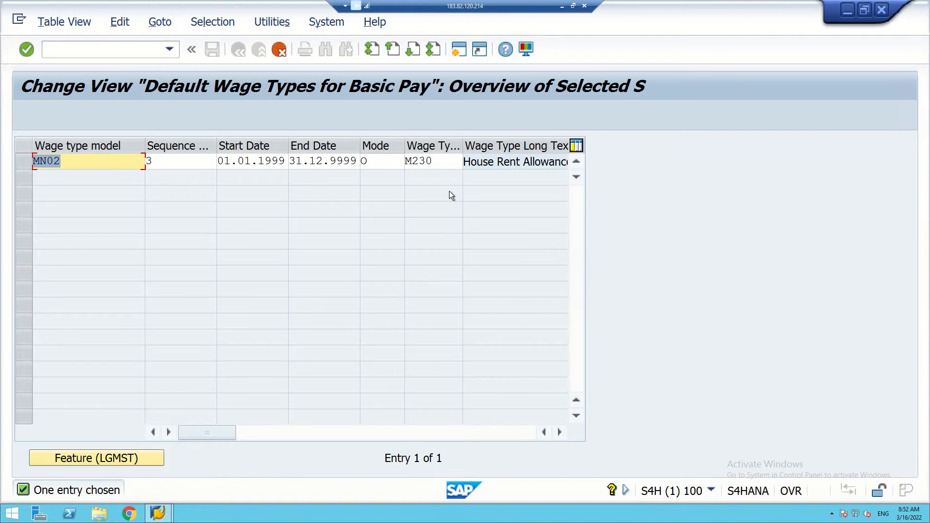
{"action": "left_click", "coordinate": [192, 165]}
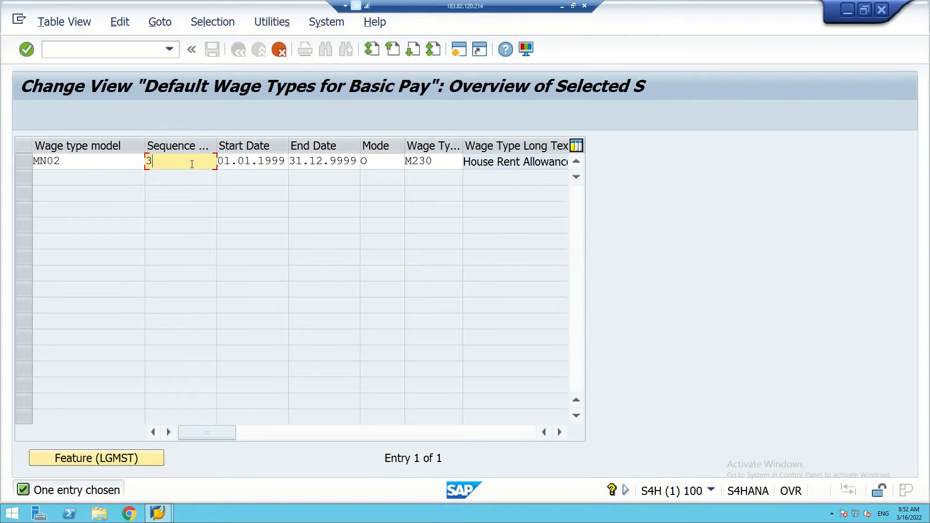
{"action": "key", "text": "BackSpace"}
{"action": "type", "text": "12"}
Set the copied MN02 entry's wage type to 3000, Basic Salary (Sahoo), and save the view.
{"action": "left_click", "coordinate": [460, 164]}
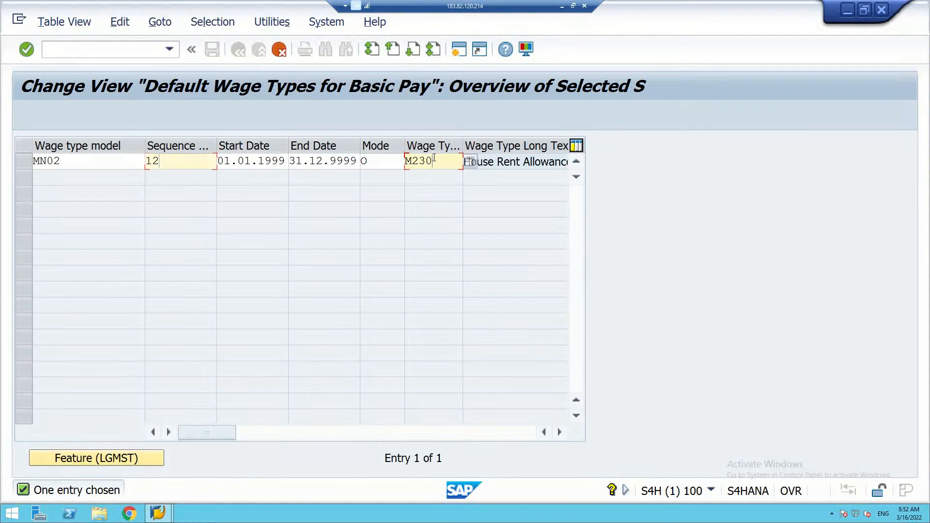
{"action": "left_click", "coordinate": [470, 162]}
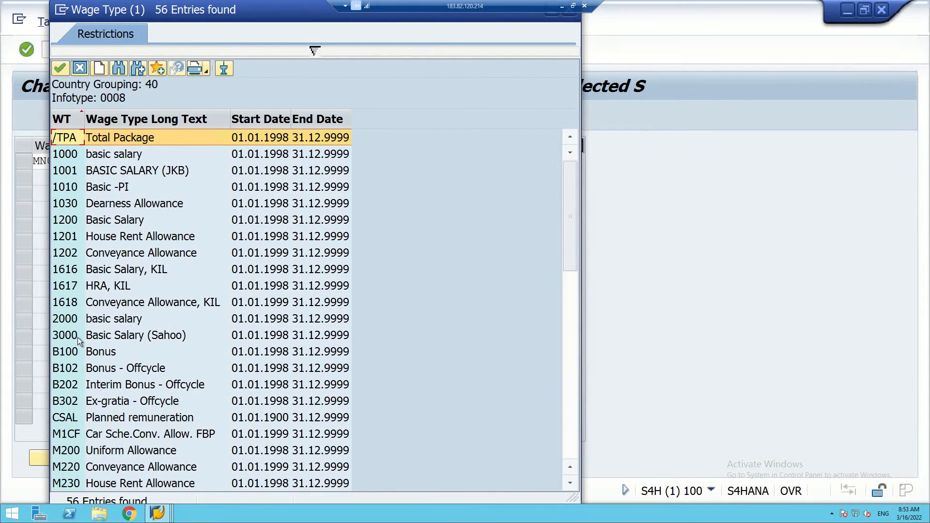
{"action": "double_click", "coordinate": [78, 336]}
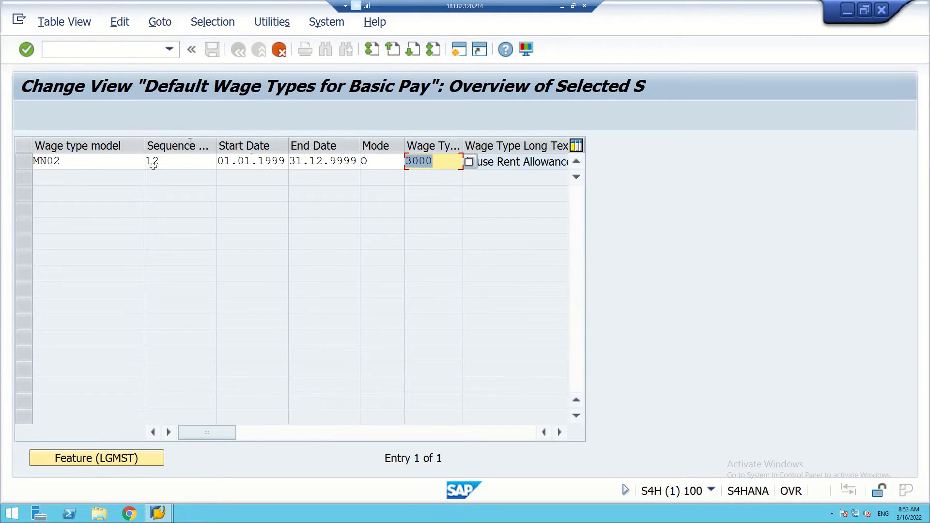
{"action": "key", "text": "Return"}
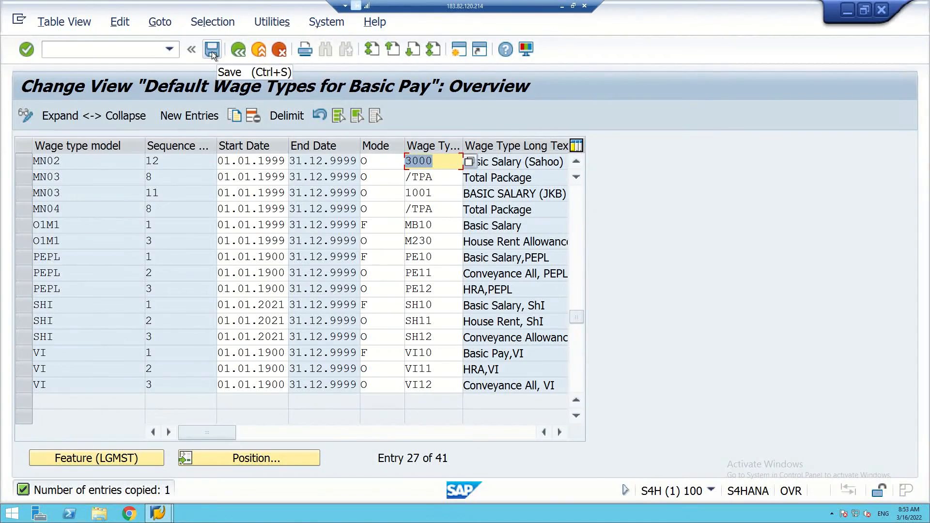
{"action": "left_click", "coordinate": [212, 50]}
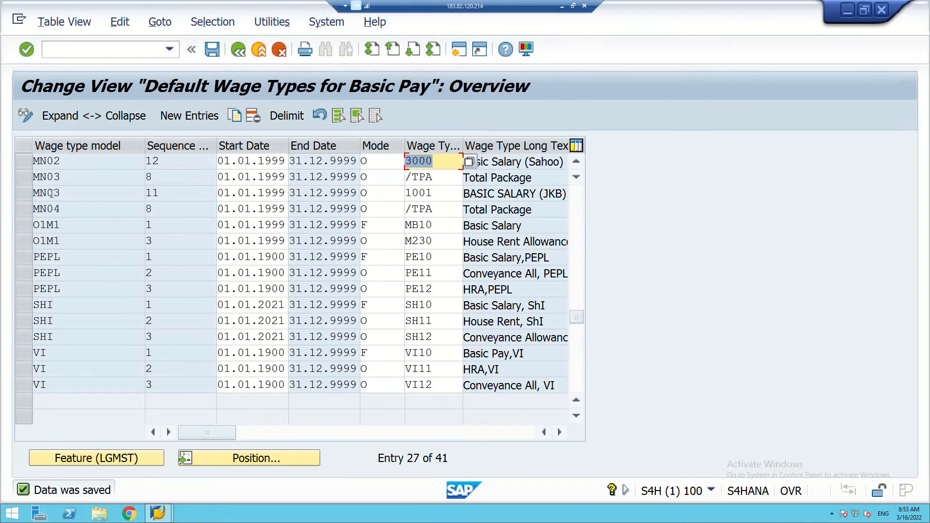
Copy the MN03 Total Package entry with sequence number 8 and give the copy sequence number 12.
{"action": "left_click", "coordinate": [19, 192]}
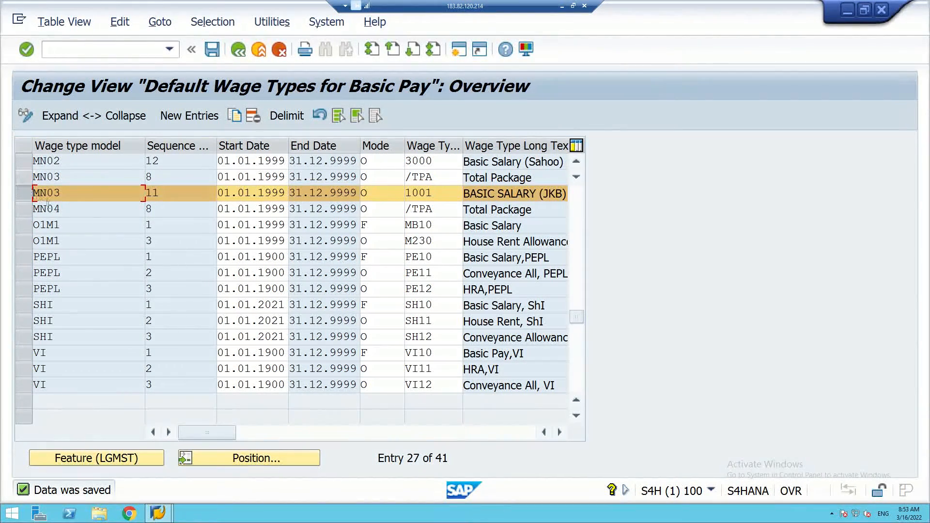
{"action": "left_click", "coordinate": [21, 177]}
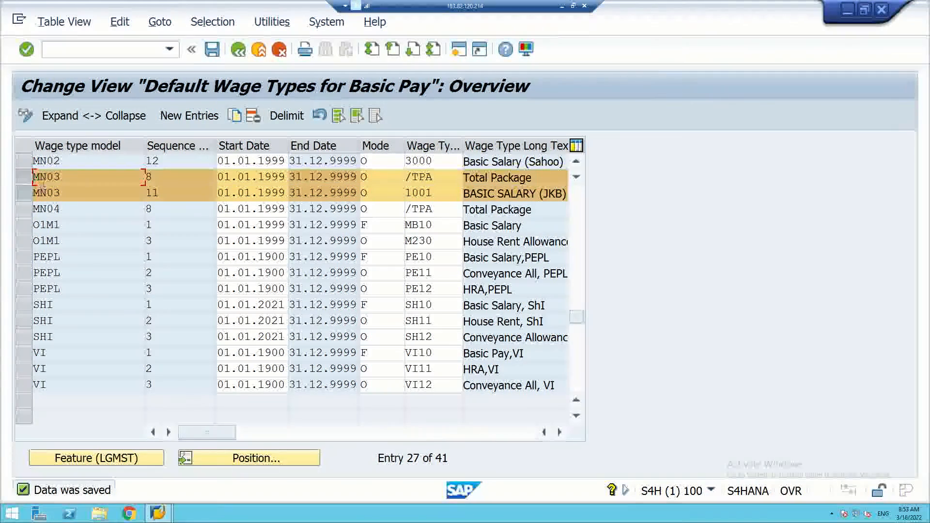
{"action": "left_click", "coordinate": [18, 193]}
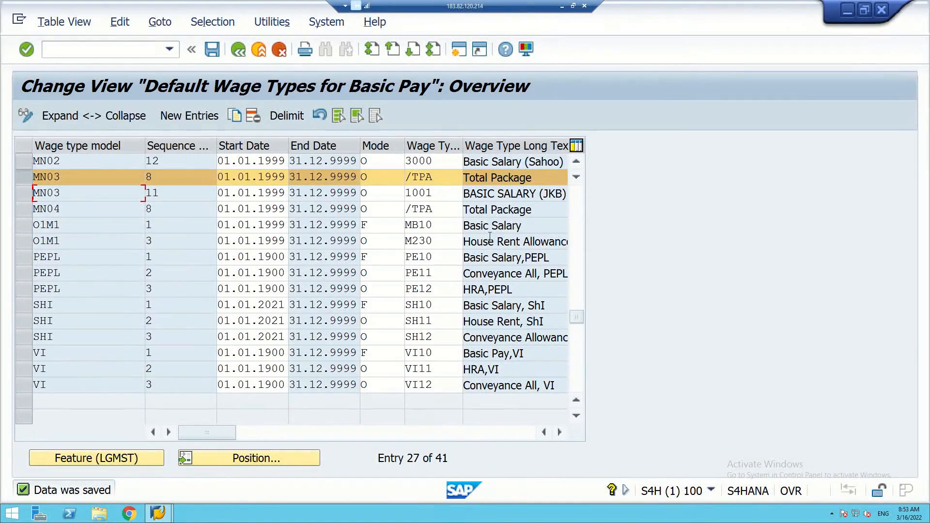
{"action": "scroll", "coordinate": [489, 237], "scroll_direction": "up", "scroll_amount": 1}
{"action": "scroll", "coordinate": [387, 335], "scroll_direction": "down", "scroll_amount": 2}
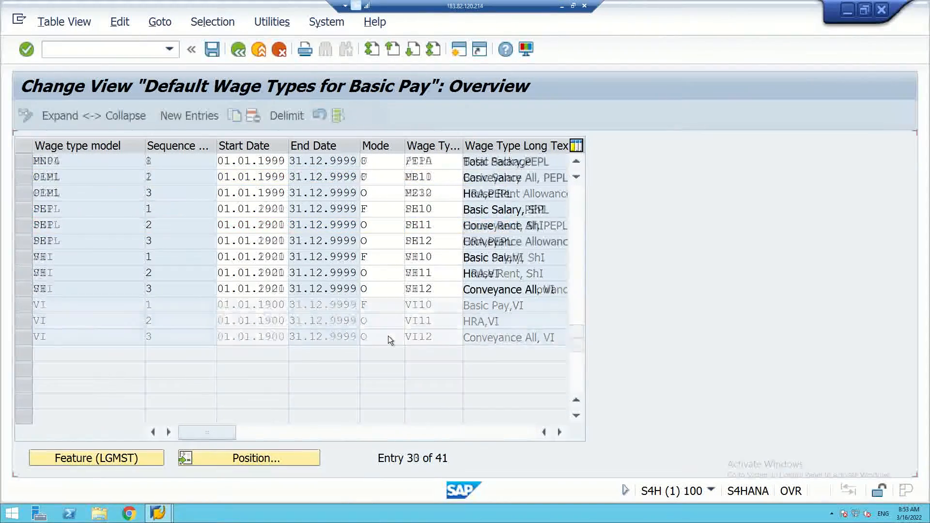
{"action": "scroll", "coordinate": [388, 335], "scroll_direction": "up", "scroll_amount": 6}
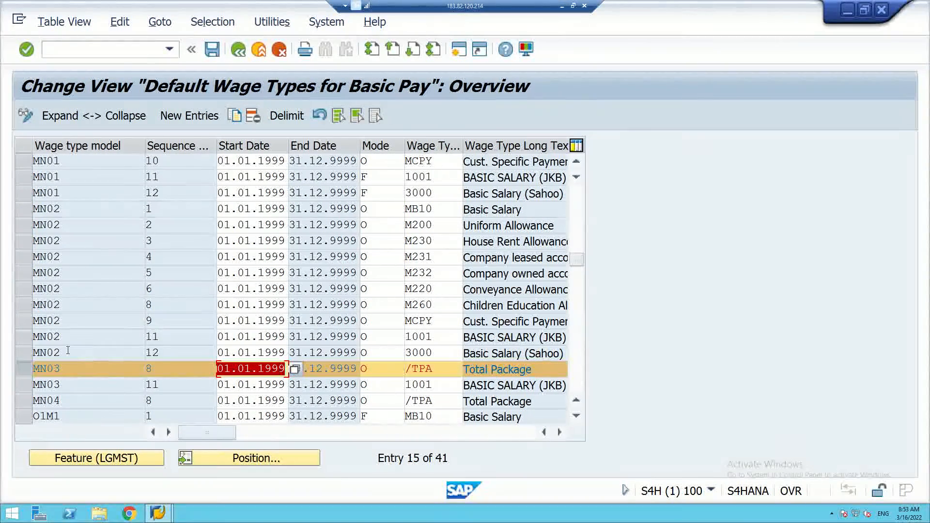
{"action": "scroll", "coordinate": [66, 341], "scroll_direction": "down", "scroll_amount": 1}
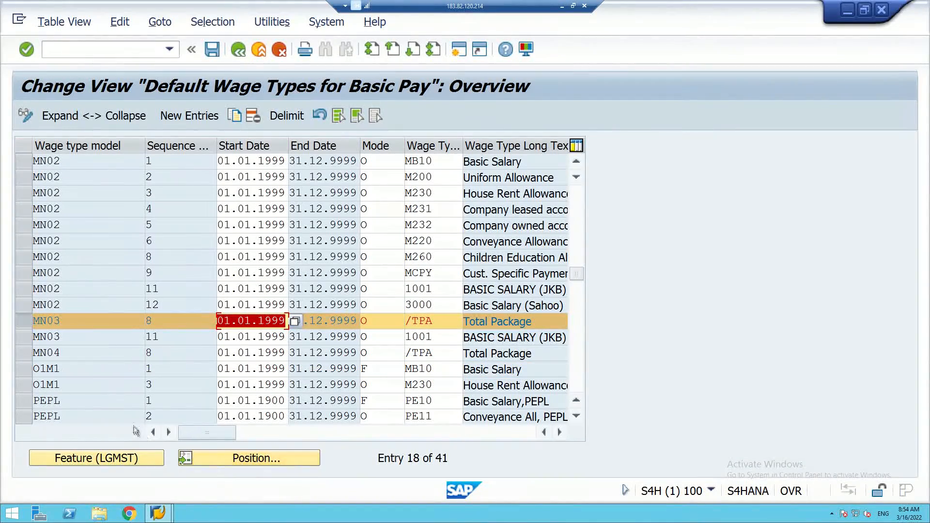
{"action": "left_click", "coordinate": [231, 118]}
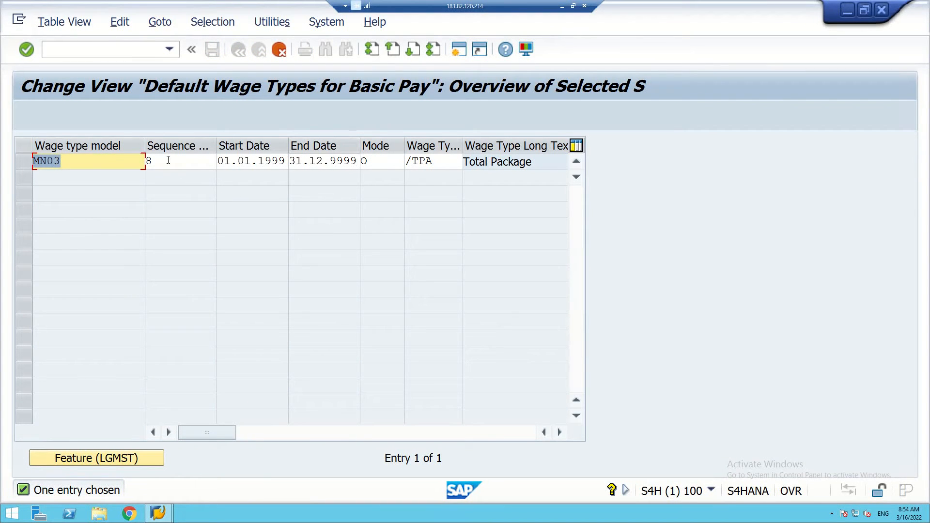
{"action": "left_click", "coordinate": [168, 160]}
{"action": "key", "text": "BackSpace"}
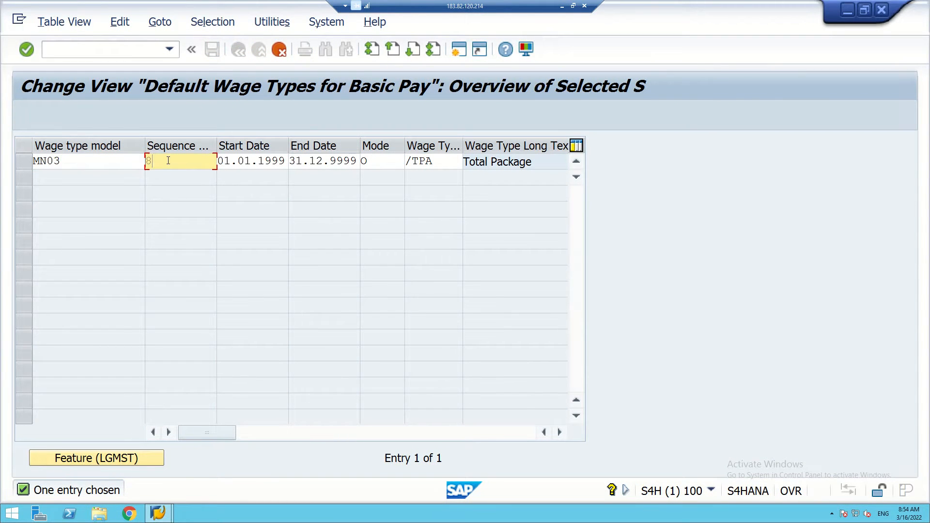
{"action": "type", "text": "12"}
Replace the copied MN03 entry's wage type with 3000 and save the new default wage type.
{"action": "left_click", "coordinate": [446, 162]}
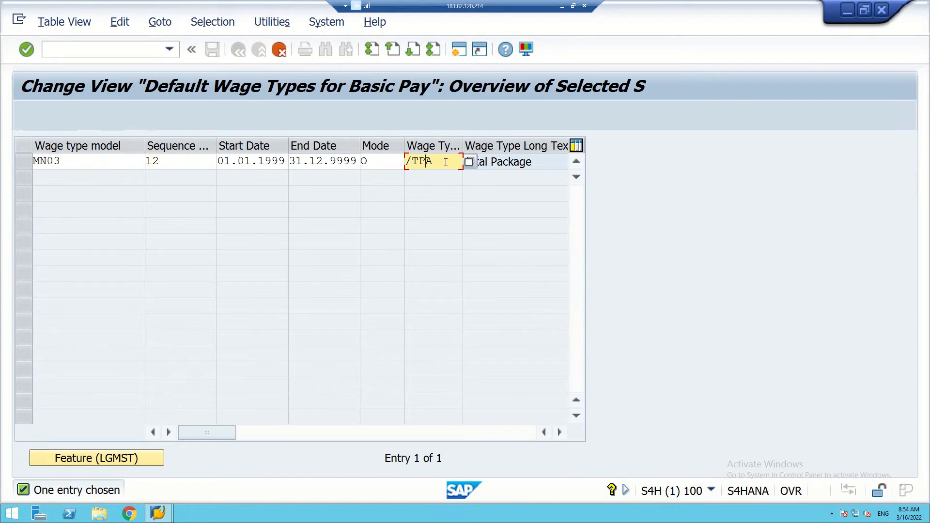
{"action": "key", "text": "BackSpace"}
{"action": "key", "text": "BackSpace"}
{"action": "key", "text": "BackSpace"}
{"action": "left_click", "coordinate": [469, 163]}
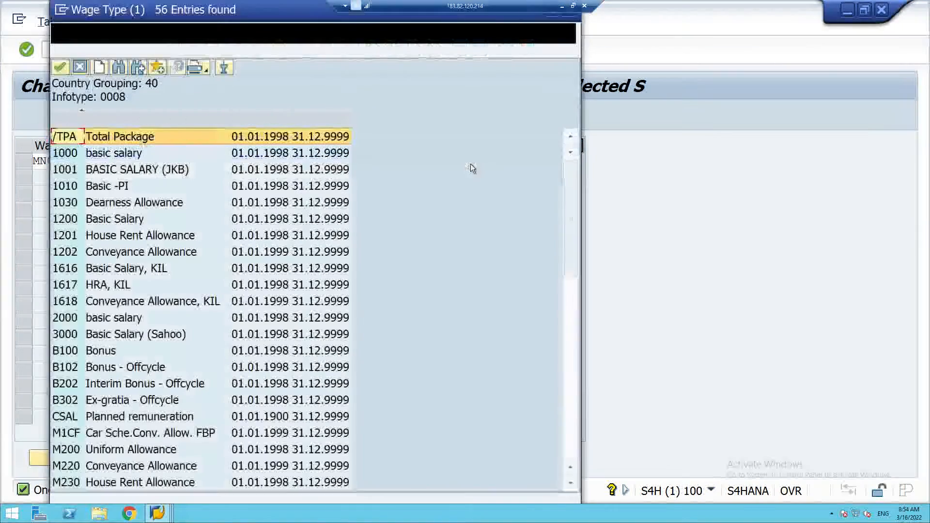
{"action": "double_click", "coordinate": [103, 336]}
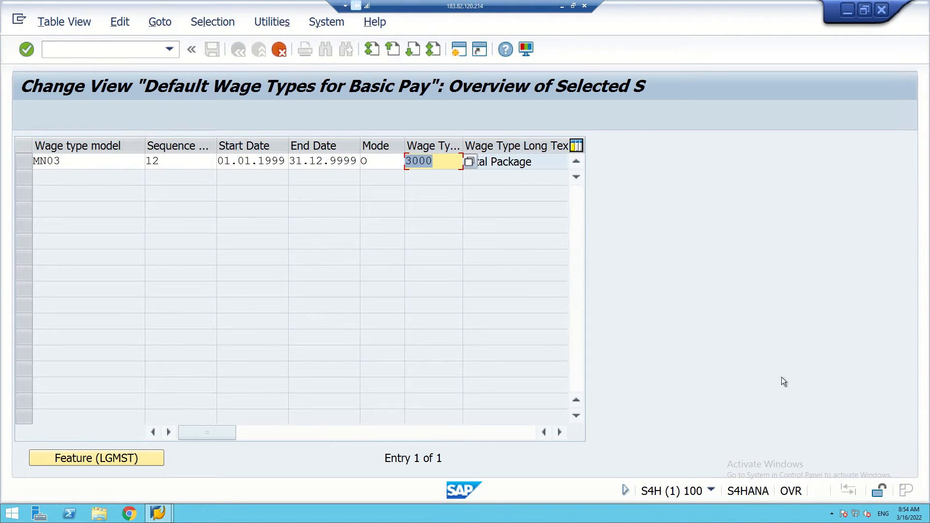
{"action": "key", "text": "Return"}
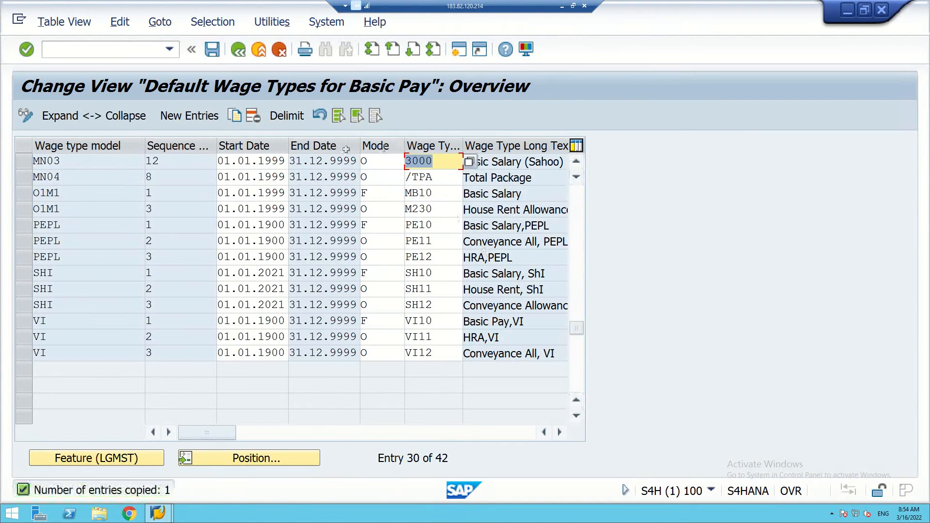
{"action": "left_click", "coordinate": [216, 47]}
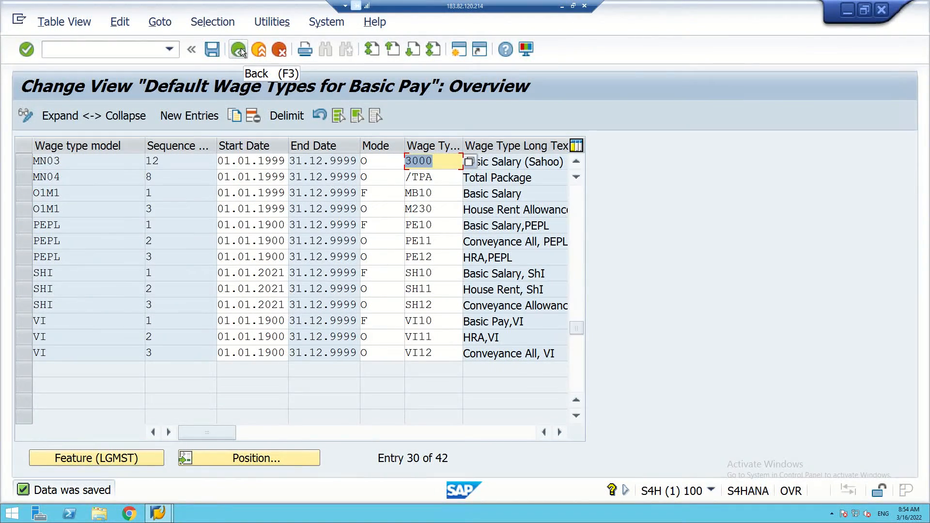
Copy the MN04 Total Package entry and change the copy's sequence number to 12.
{"action": "left_click", "coordinate": [22, 177]}
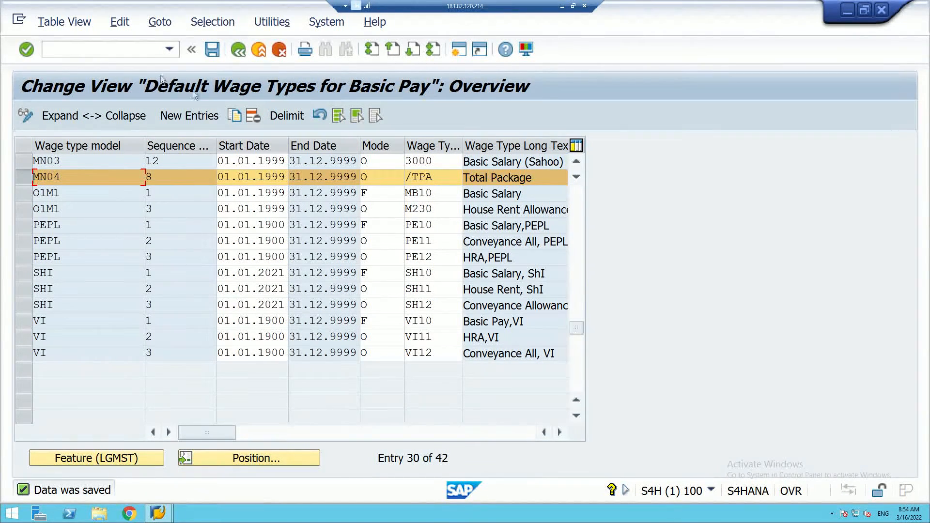
{"action": "left_click", "coordinate": [234, 116]}
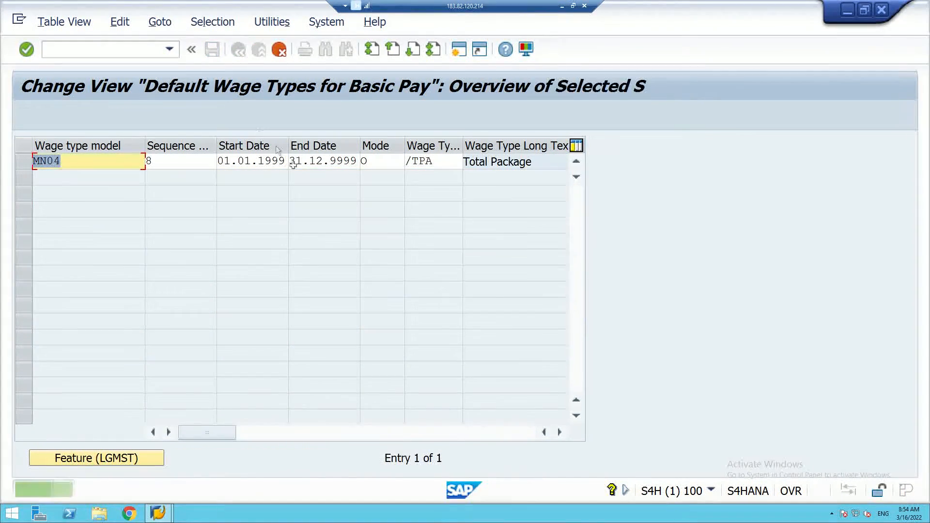
{"action": "left_click", "coordinate": [161, 162]}
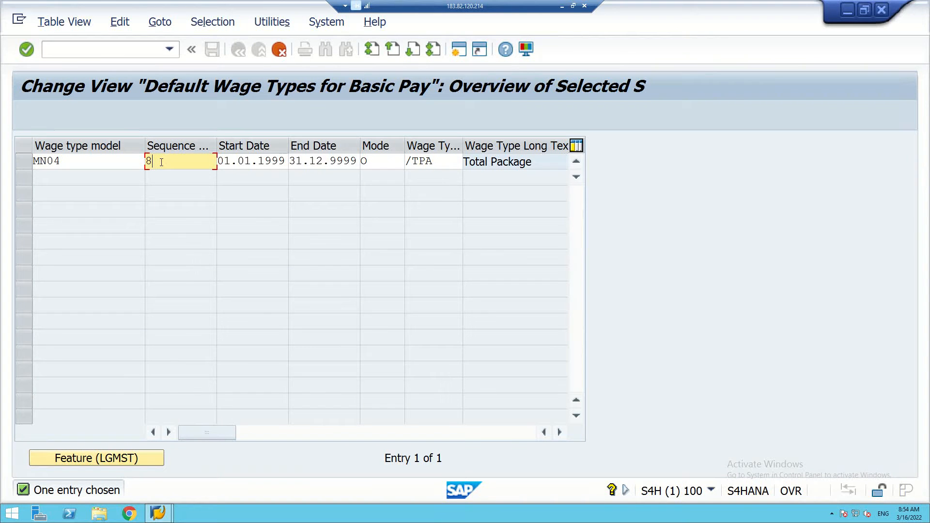
{"action": "key", "text": "BackSpace"}
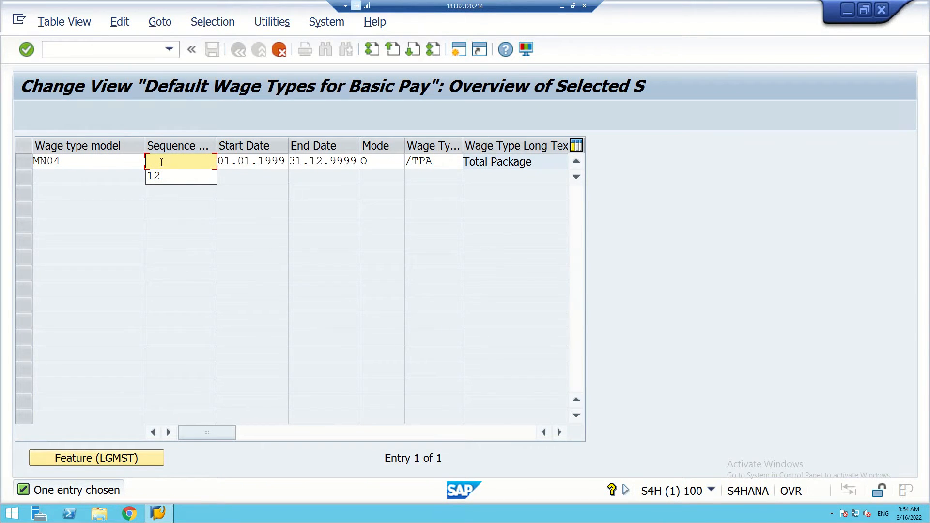
{"action": "type", "text": "12"}
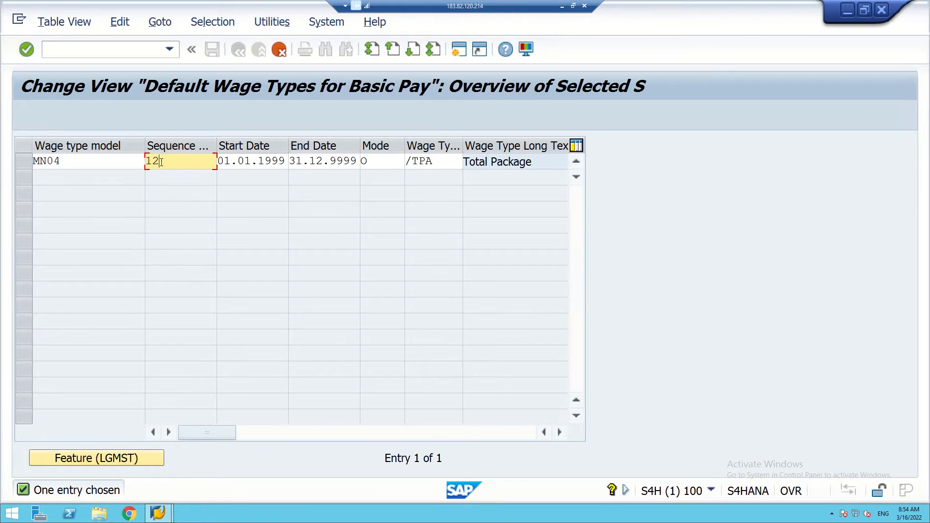
Assign wage type 3000 to the copied MN04 entry and save the change.
{"action": "left_click", "coordinate": [441, 161]}
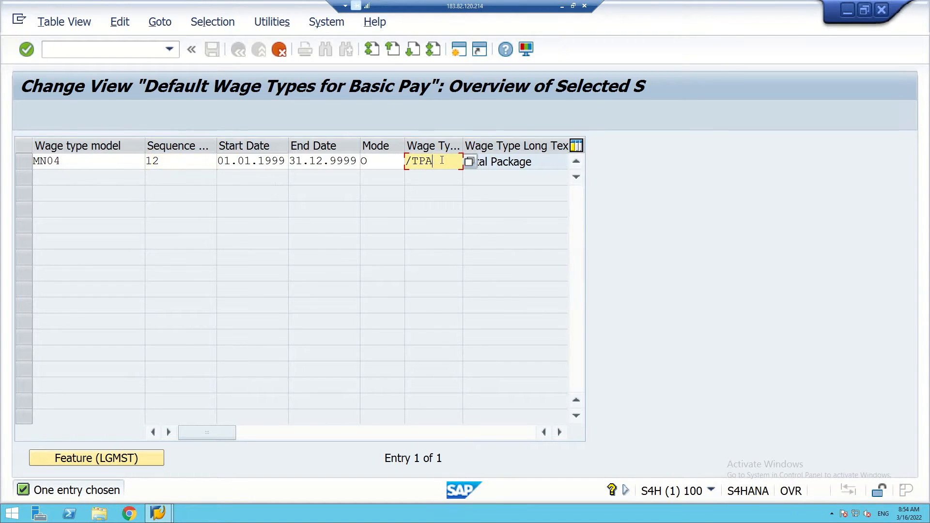
{"action": "key", "text": "BackSpace"}
{"action": "key", "text": "BackSpace"}
{"action": "key", "text": "BackSpace"}
{"action": "key", "text": "BackSpace"}
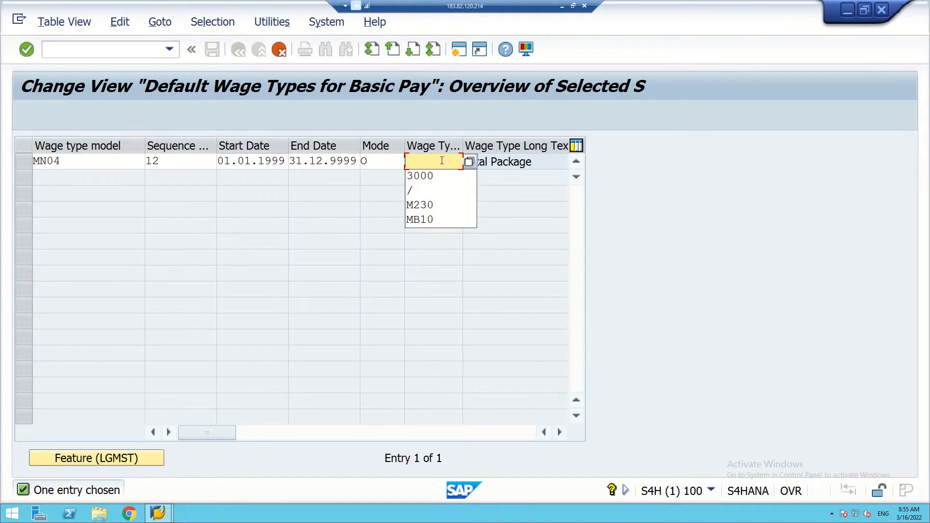
{"action": "left_click", "coordinate": [430, 176]}
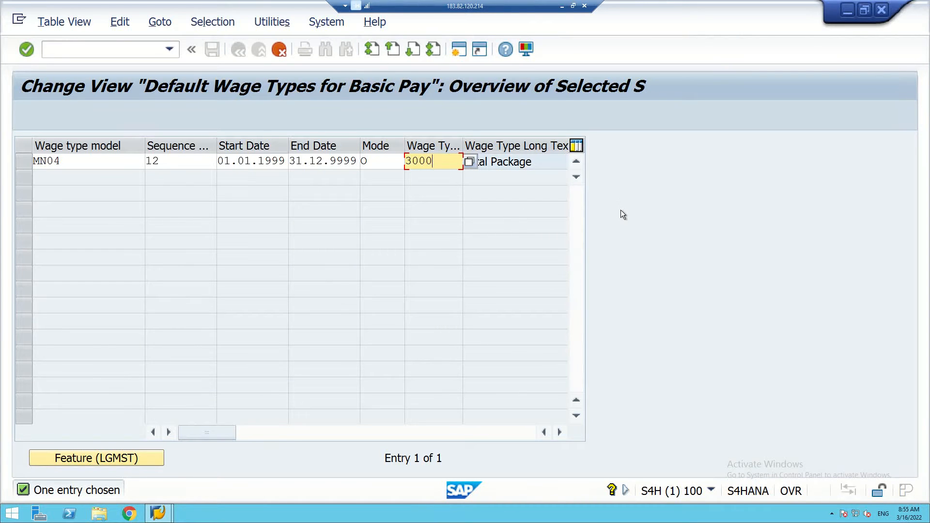
{"action": "key", "text": "Return"}
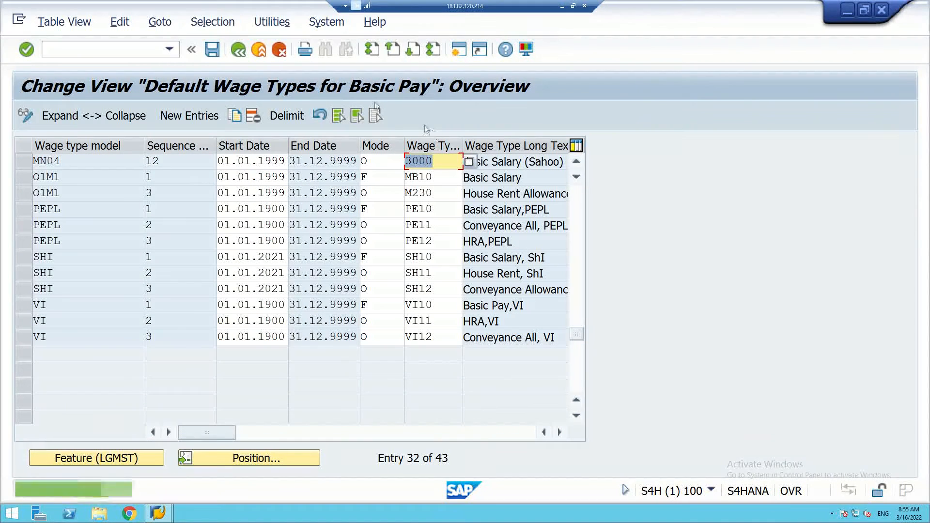
{"action": "left_click", "coordinate": [212, 49]}
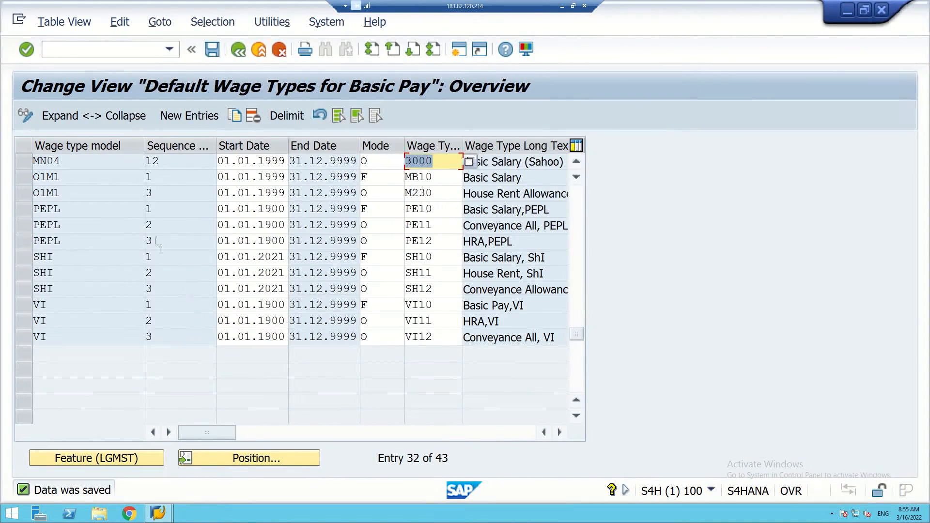
Position the default wage types list using 3000 as the wage type model.
{"action": "left_click", "coordinate": [245, 457]}
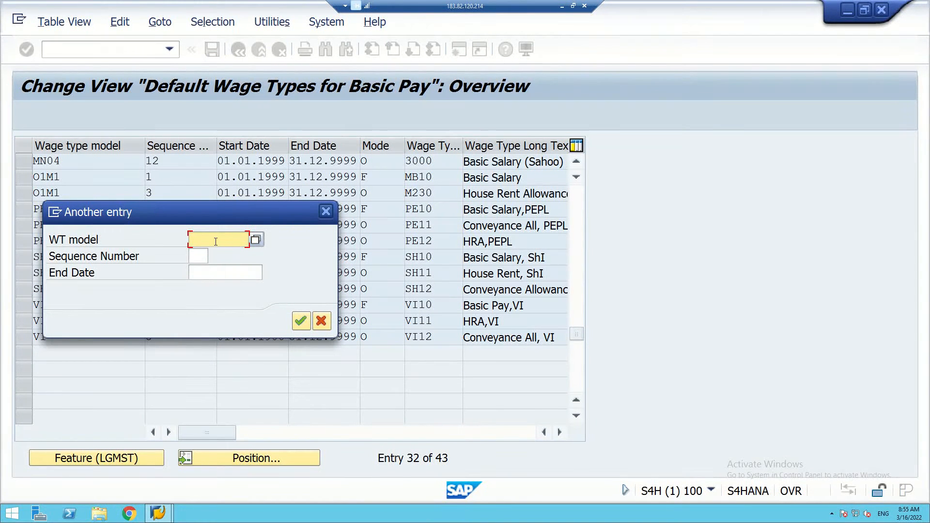
{"action": "type", "text": "4000"}
{"action": "key", "text": "BackSpace"}
{"action": "key", "text": "BackSpace"}
{"action": "key", "text": "BackSpace"}
{"action": "key", "text": "BackSpace"}
{"action": "type", "text": "3000"}
{"action": "left_click", "coordinate": [301, 320]}
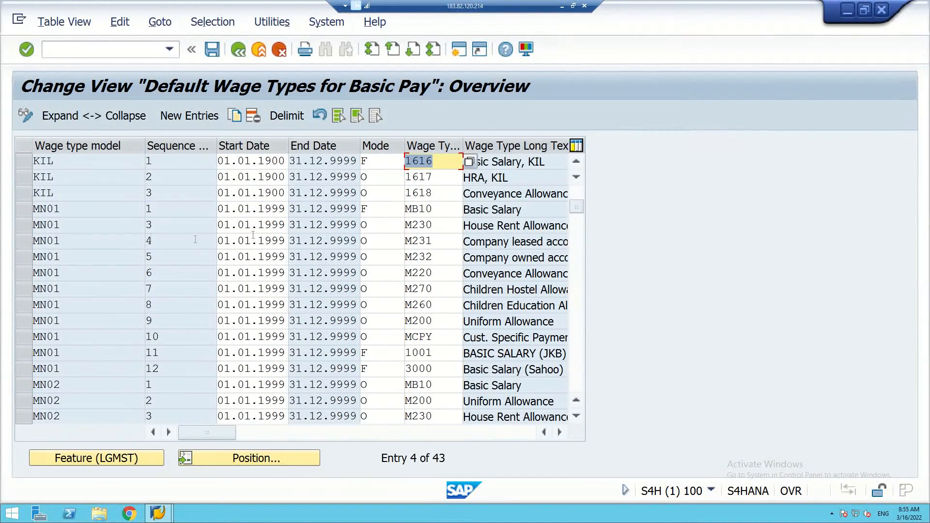
Review the default wage types list for the wage type 3000 entries under models MN01 to MN04.
{"action": "scroll", "coordinate": [109, 266], "scroll_direction": "down", "scroll_amount": 3}
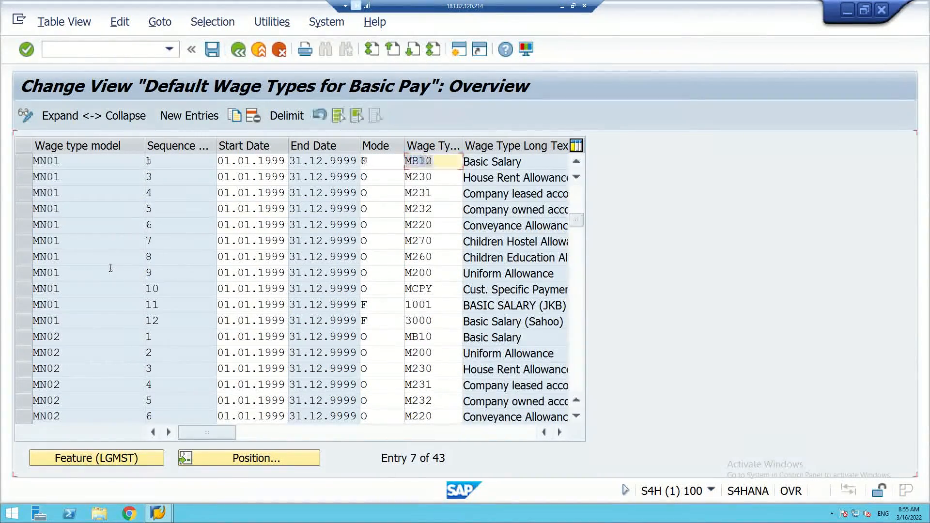
{"action": "scroll", "coordinate": [109, 268], "scroll_direction": "up", "scroll_amount": 2}
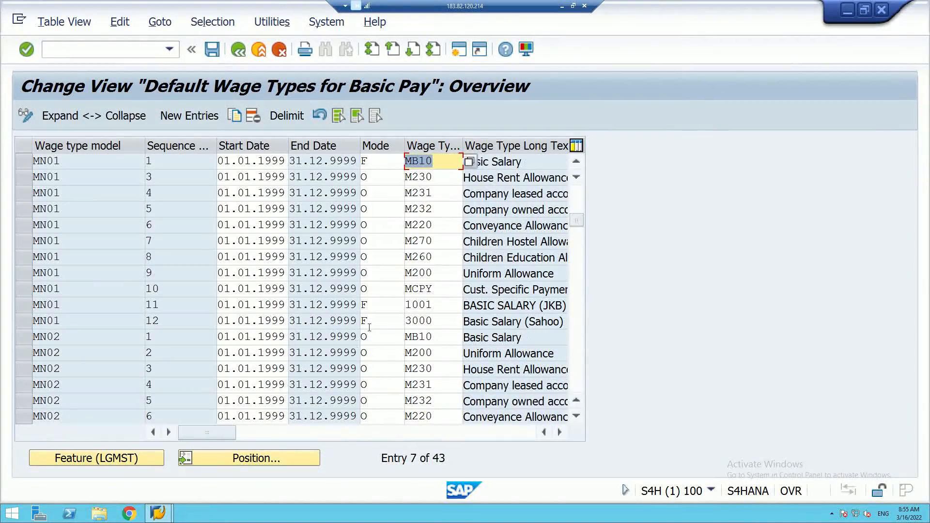
{"action": "scroll", "coordinate": [368, 328], "scroll_direction": "down", "scroll_amount": 1}
{"action": "scroll", "coordinate": [369, 328], "scroll_direction": "down", "scroll_amount": 6}
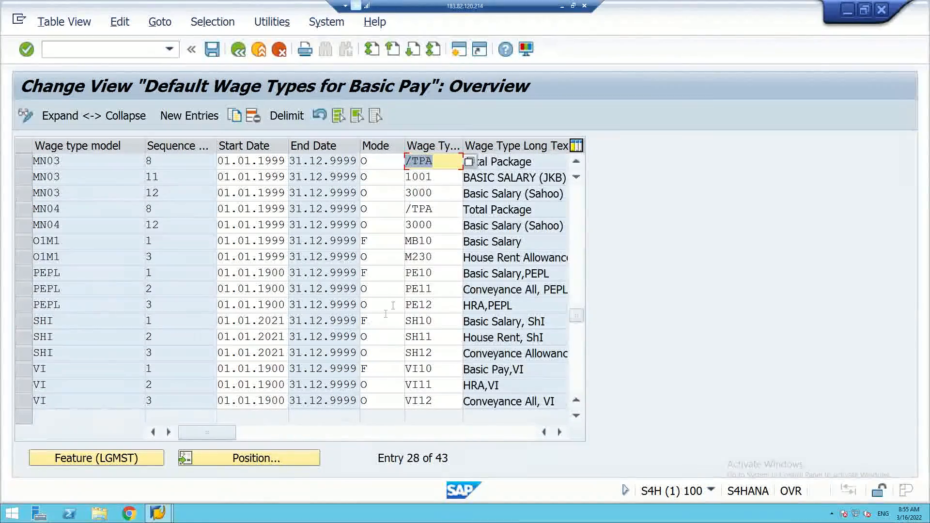
{"action": "left_click", "coordinate": [420, 223]}
{"action": "scroll", "coordinate": [435, 243], "scroll_direction": "down", "scroll_amount": 3}
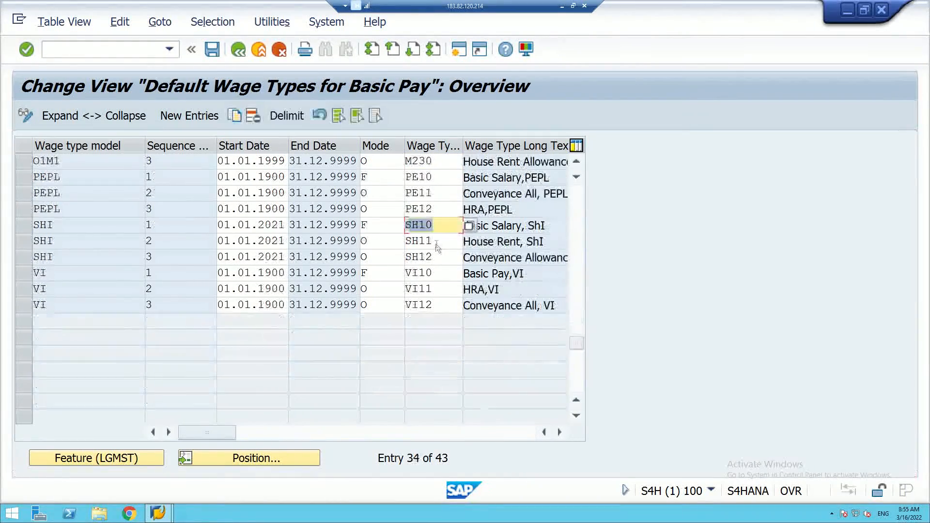
{"action": "scroll", "coordinate": [434, 244], "scroll_direction": "up", "scroll_amount": 2}
{"action": "scroll", "coordinate": [435, 244], "scroll_direction": "up", "scroll_amount": 8}
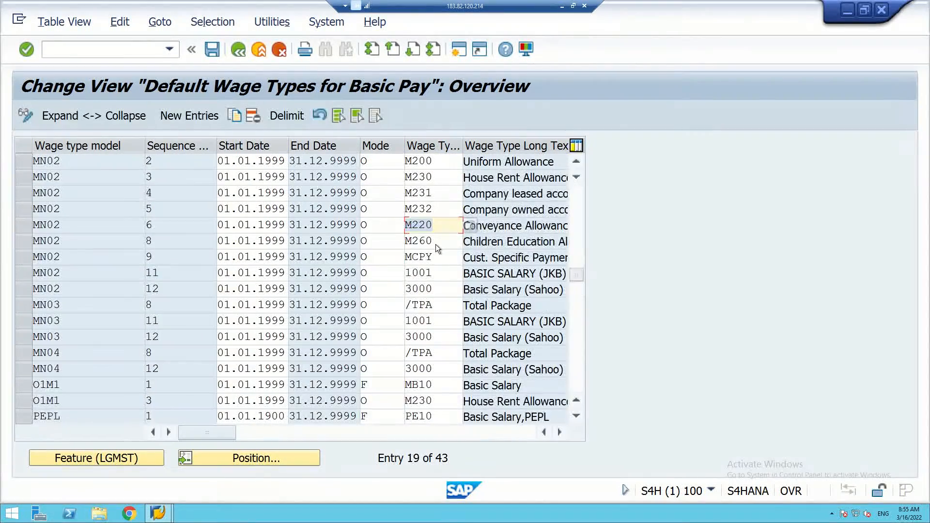
{"action": "scroll", "coordinate": [436, 244], "scroll_direction": "up", "scroll_amount": 2}
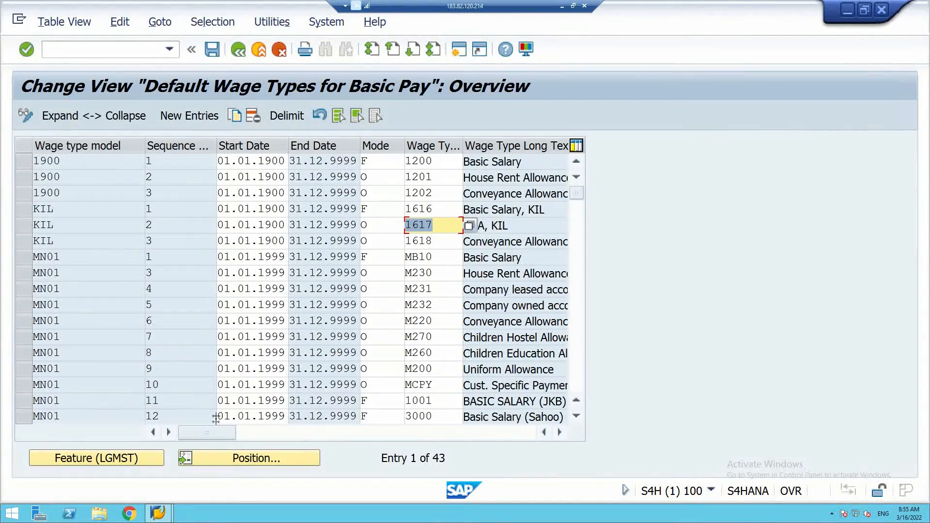
Position the default wage types list at wage type model 1900 and review the MN03 entries with sequence numbers 11 and 12.
{"action": "left_click", "coordinate": [250, 460]}
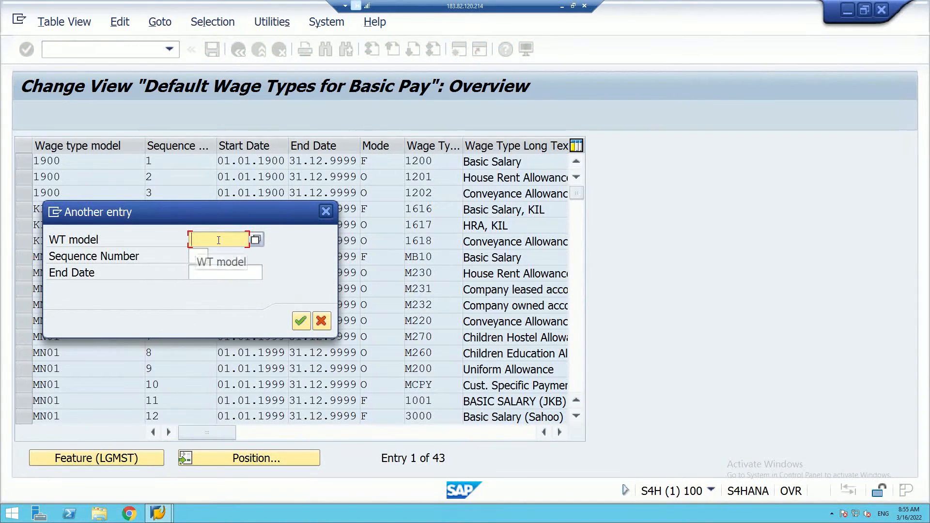
{"action": "type", "text": "1900"}
{"action": "key", "text": "Return"}
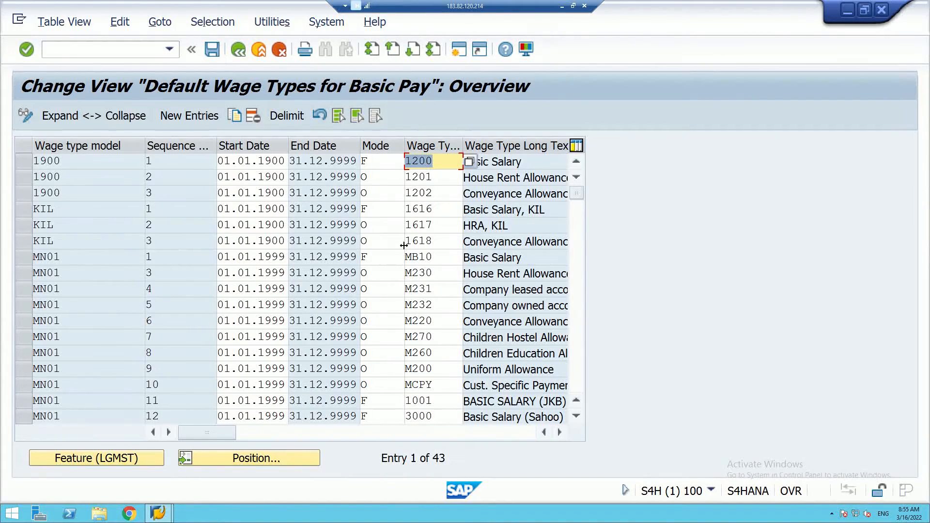
{"action": "scroll", "coordinate": [403, 246], "scroll_direction": "down", "scroll_amount": 7}
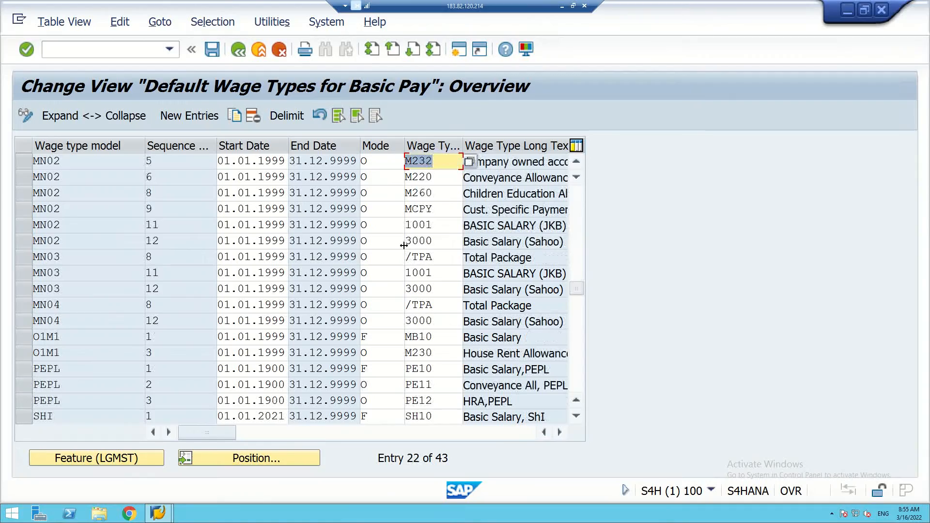
{"action": "left_click", "coordinate": [166, 279]}
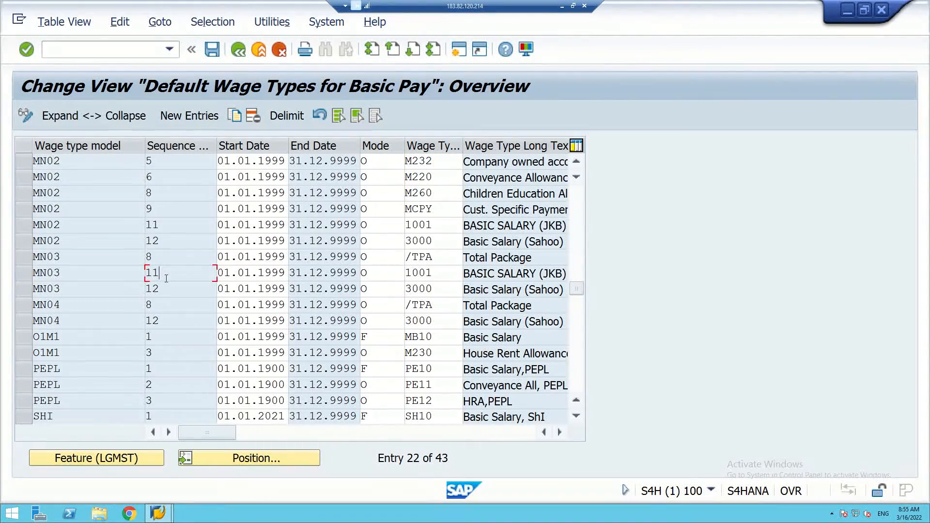
{"action": "left_click", "coordinate": [162, 292]}
{"action": "scroll", "coordinate": [173, 323], "scroll_direction": "down", "scroll_amount": 2}
{"action": "scroll", "coordinate": [173, 323], "scroll_direction": "up", "scroll_amount": 2}
Open table view V_T539J for maintenance with country grouping 40 and select the first ANSAL entry for valuated wage type CSAL.
{"action": "left_click", "coordinate": [269, 49]}
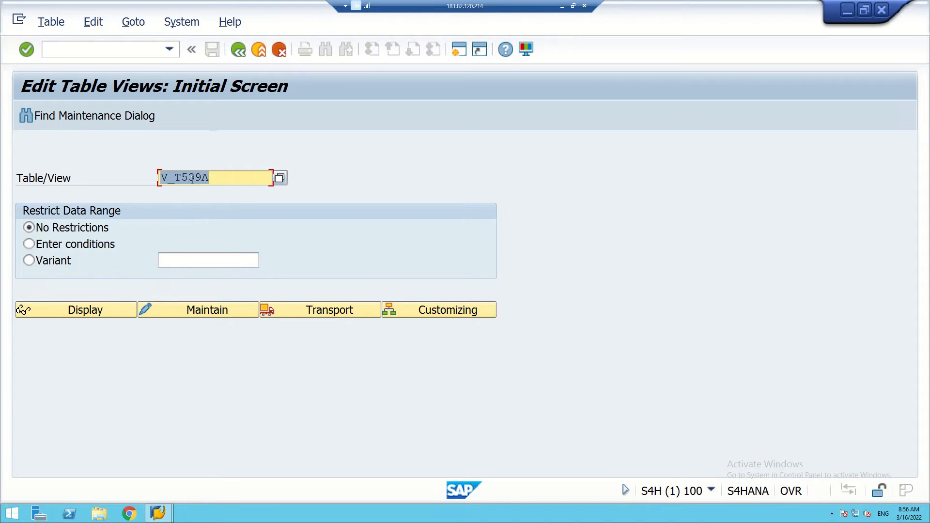
{"action": "left_click", "coordinate": [208, 177]}
{"action": "key", "text": "BackSpace"}
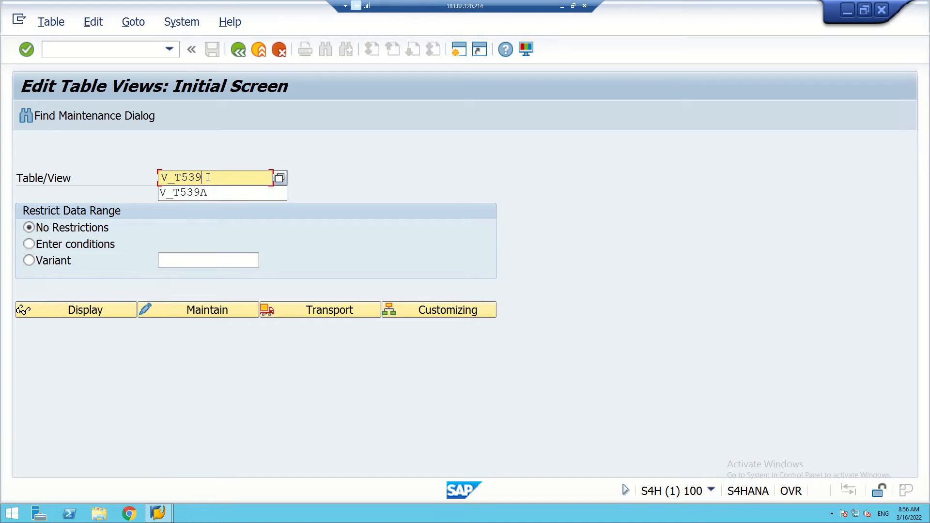
{"action": "type", "text": "J"}
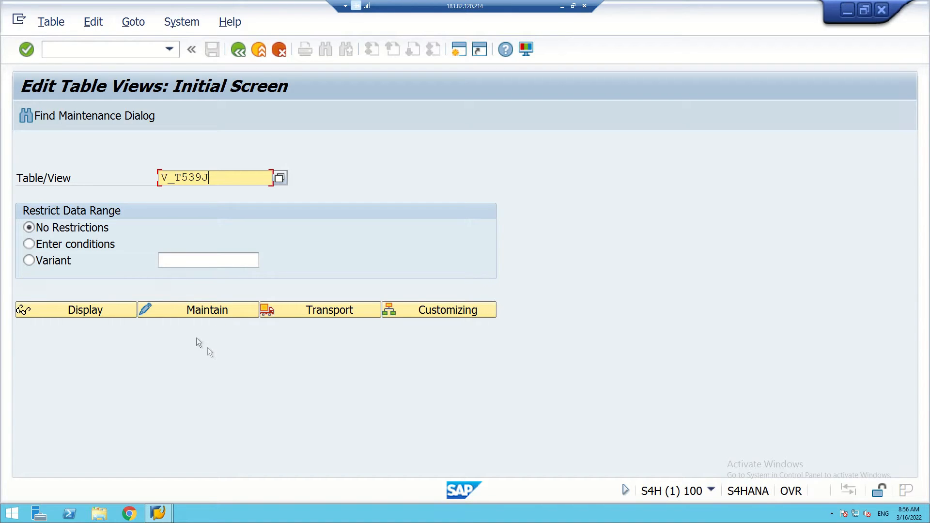
{"action": "left_click", "coordinate": [197, 313]}
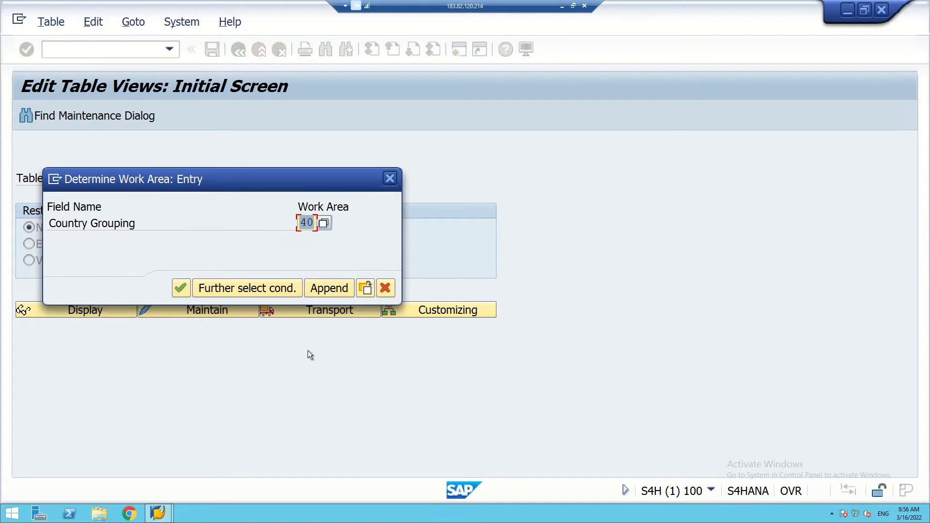
{"action": "left_click", "coordinate": [176, 288]}
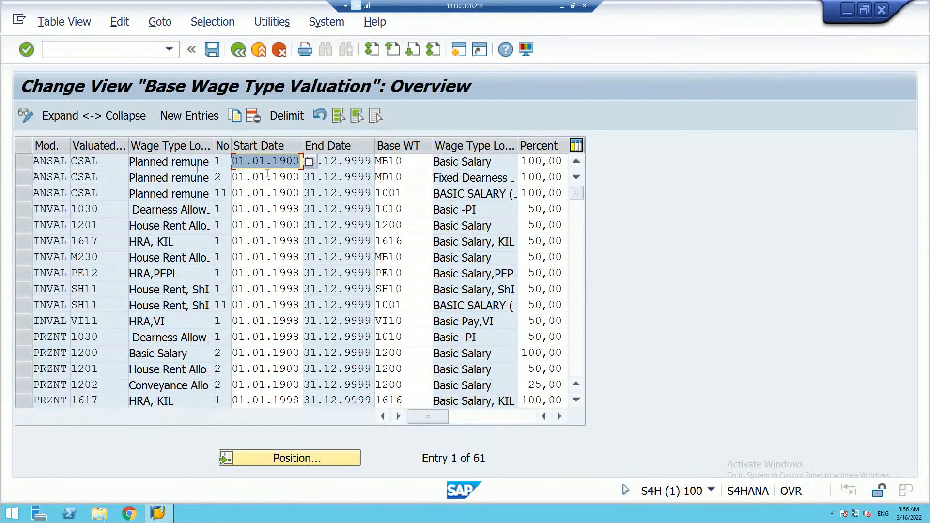
{"action": "left_click", "coordinate": [23, 160]}
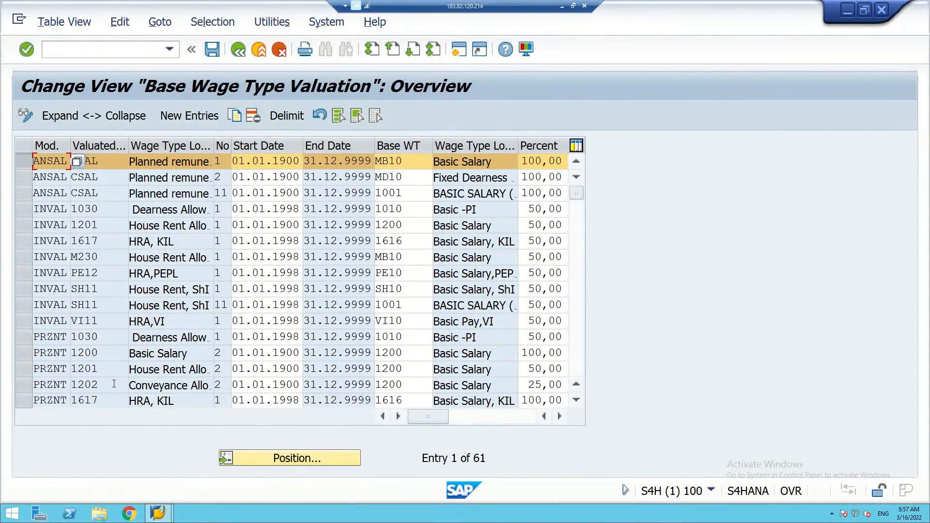
Examine the available indirect evaluation modules from an INVAL entry, including INVAL and ANSAL, and close the list without choosing one.
{"action": "scroll", "coordinate": [140, 389], "scroll_direction": "down", "scroll_amount": 1}
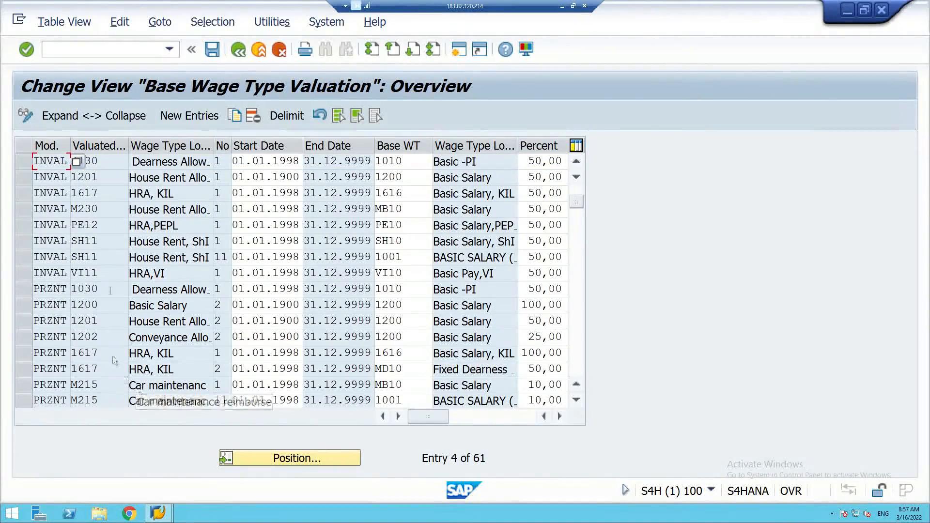
{"action": "left_click", "coordinate": [76, 161]}
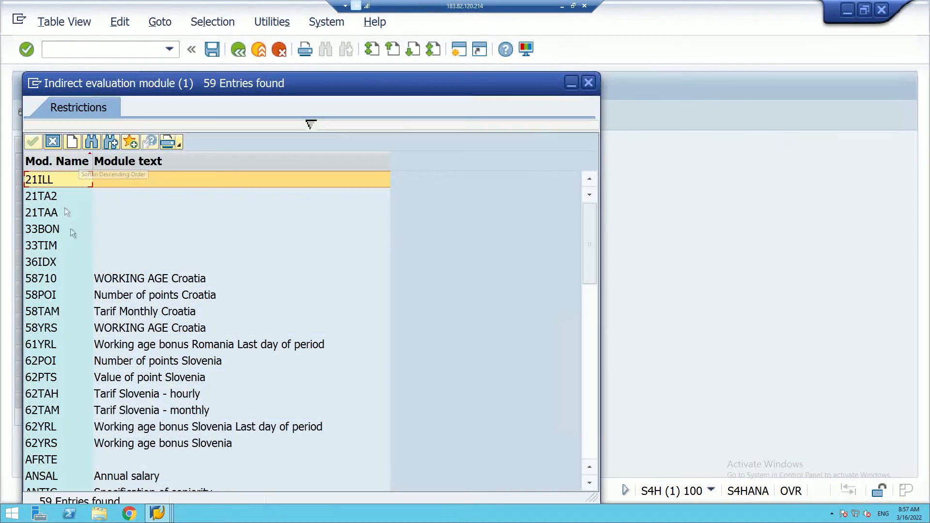
{"action": "scroll", "coordinate": [132, 311], "scroll_direction": "down", "scroll_amount": 1}
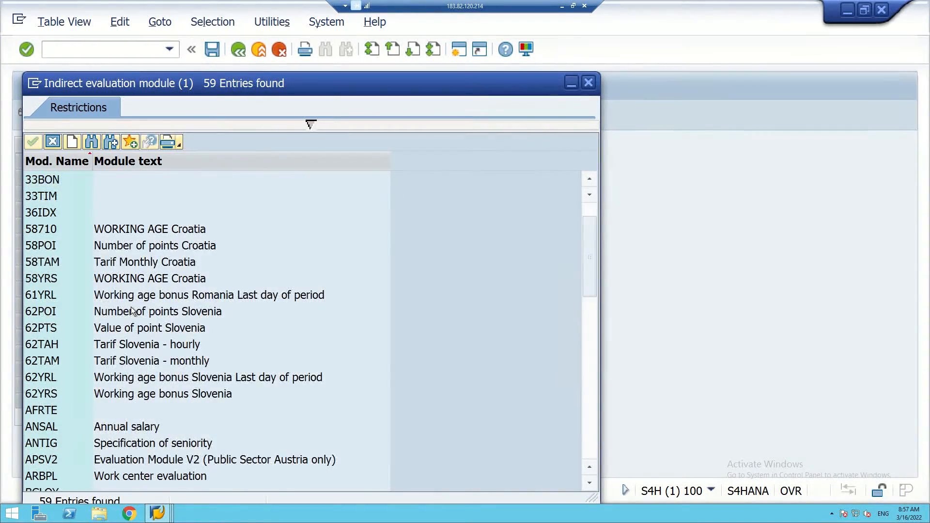
{"action": "scroll", "coordinate": [133, 311], "scroll_direction": "down", "scroll_amount": 6}
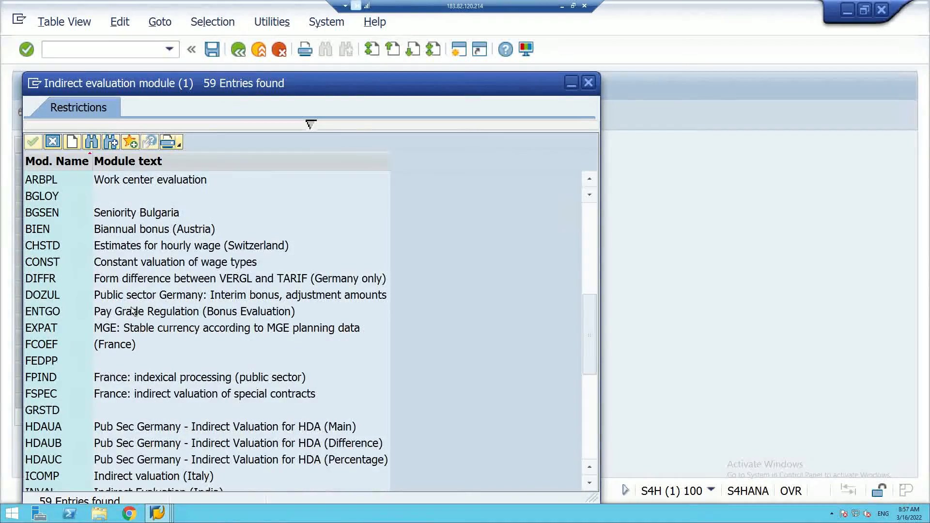
{"action": "scroll", "coordinate": [132, 310], "scroll_direction": "down", "scroll_amount": 6}
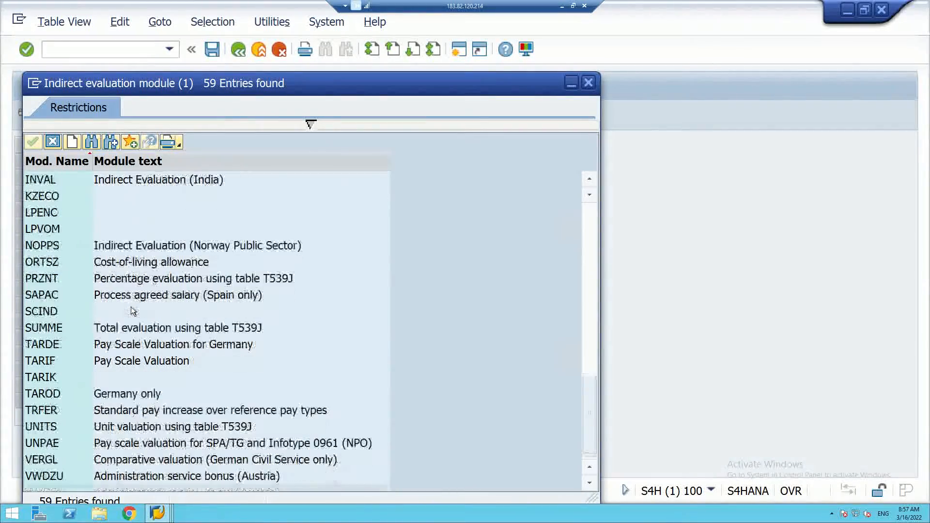
{"action": "scroll", "coordinate": [133, 310], "scroll_direction": "up", "scroll_amount": 5}
{"action": "scroll", "coordinate": [133, 310], "scroll_direction": "up", "scroll_amount": 9}
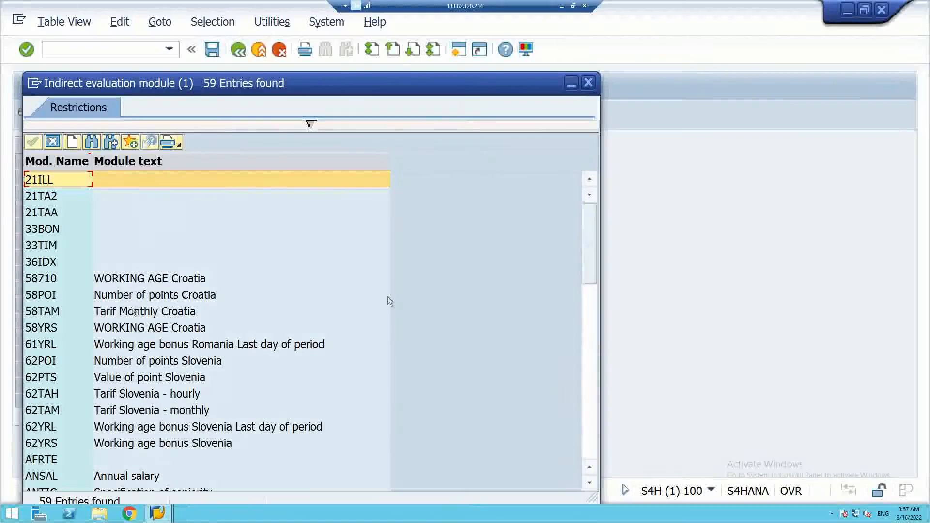
{"action": "left_click", "coordinate": [588, 83]}
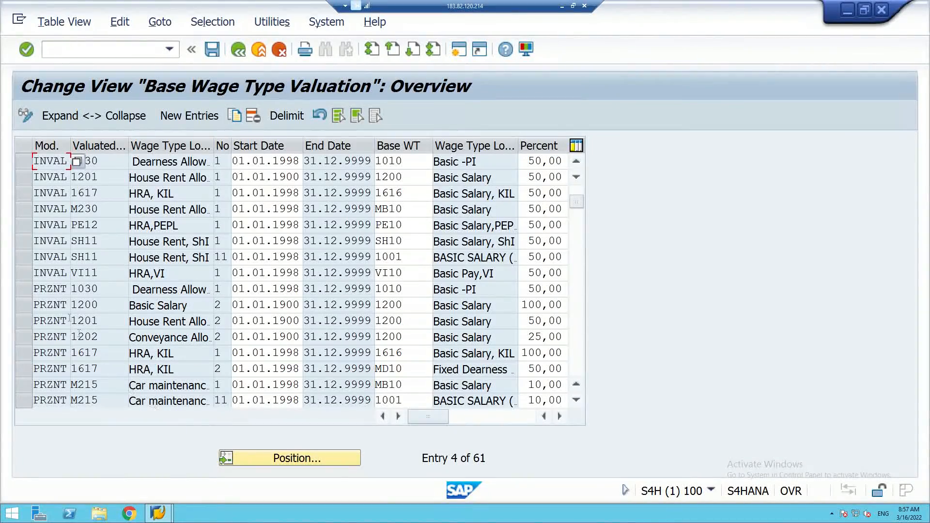
Look up the PRZNT module in the indirect evaluation module list and review the PRZNT entries' base wage types and percentages.
{"action": "left_click", "coordinate": [59, 305]}
{"action": "left_click", "coordinate": [78, 305]}
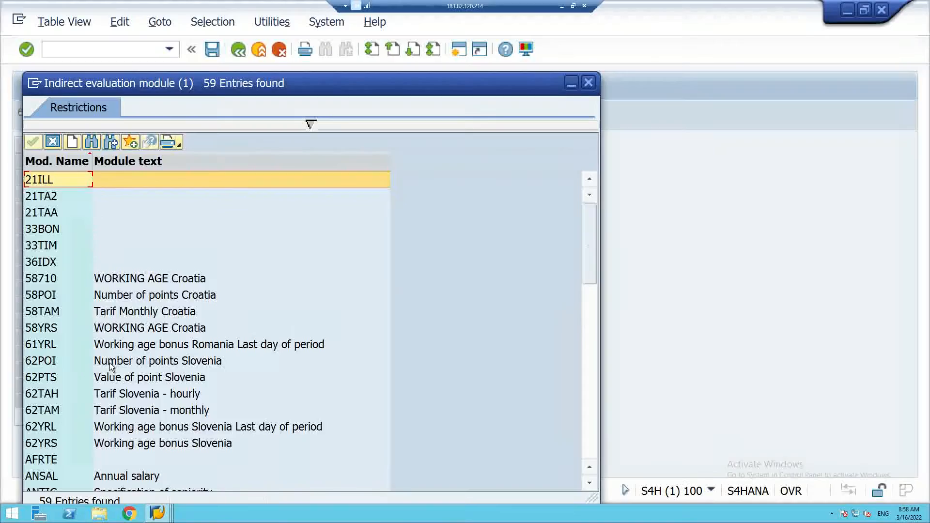
{"action": "scroll", "coordinate": [110, 362], "scroll_direction": "down", "scroll_amount": 4}
{"action": "scroll", "coordinate": [109, 362], "scroll_direction": "down", "scroll_amount": 9}
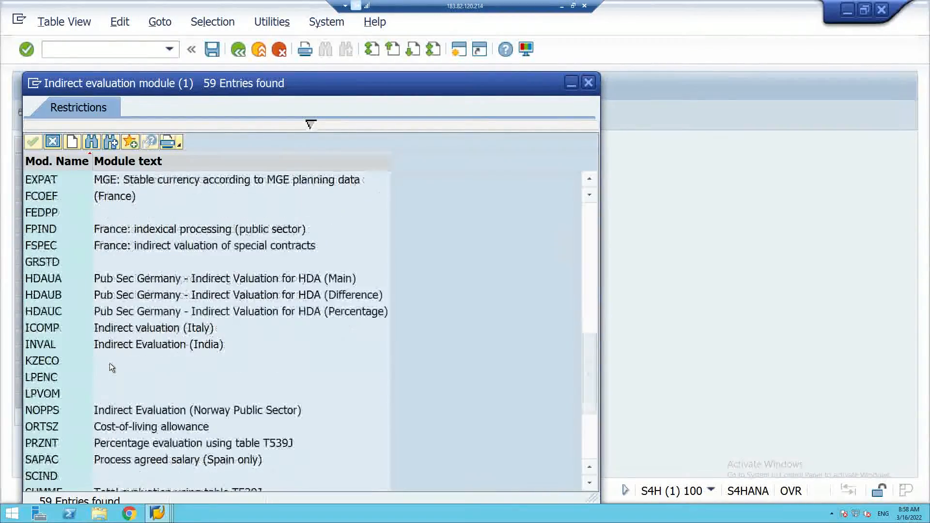
{"action": "left_click", "coordinate": [588, 81]}
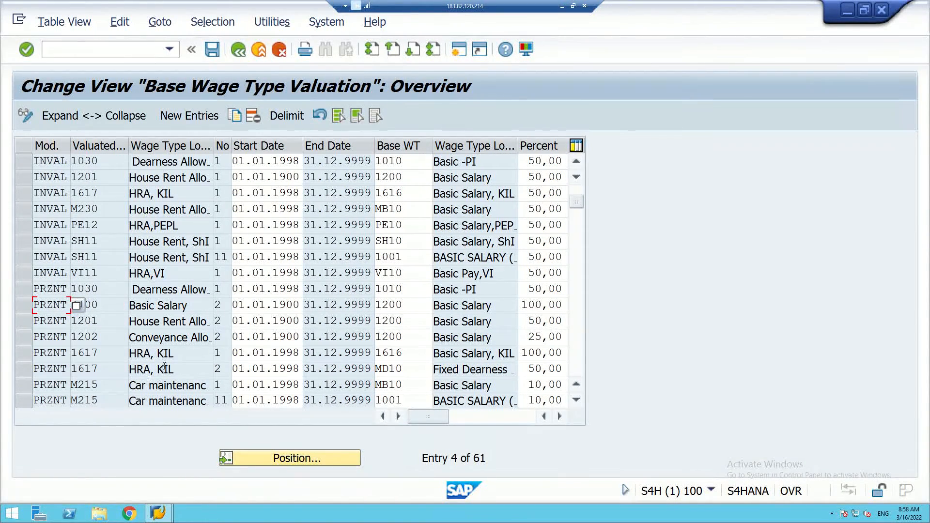
{"action": "scroll", "coordinate": [188, 282], "scroll_direction": "down", "scroll_amount": 1}
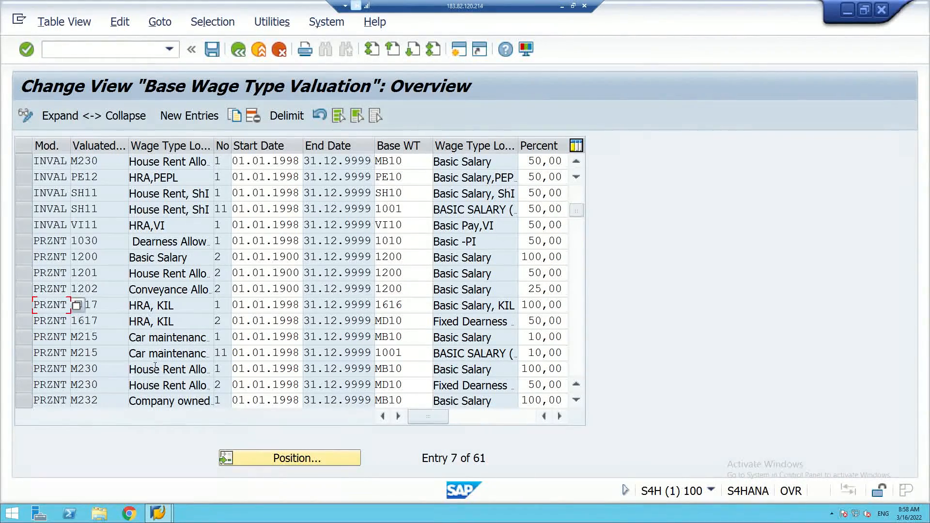
{"action": "scroll", "coordinate": [155, 366], "scroll_direction": "down", "scroll_amount": 2}
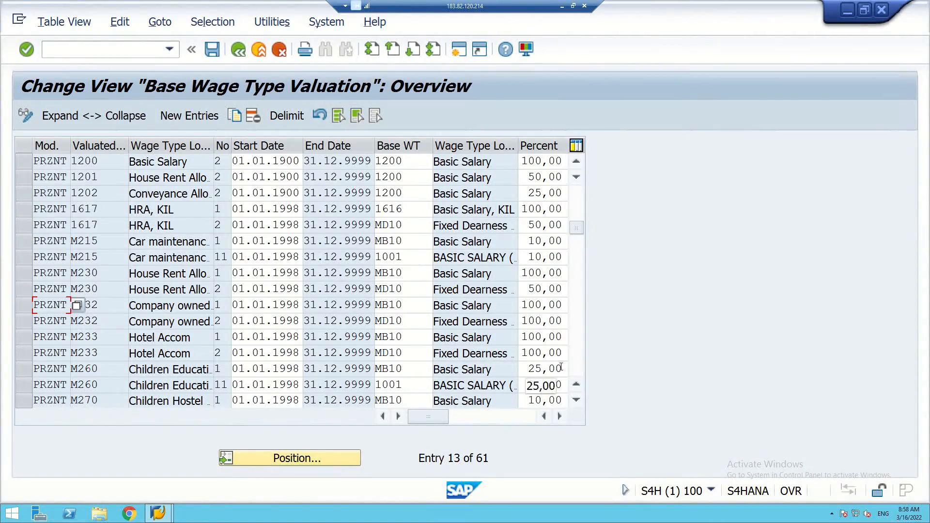
{"action": "scroll", "coordinate": [193, 385], "scroll_direction": "down", "scroll_amount": 2}
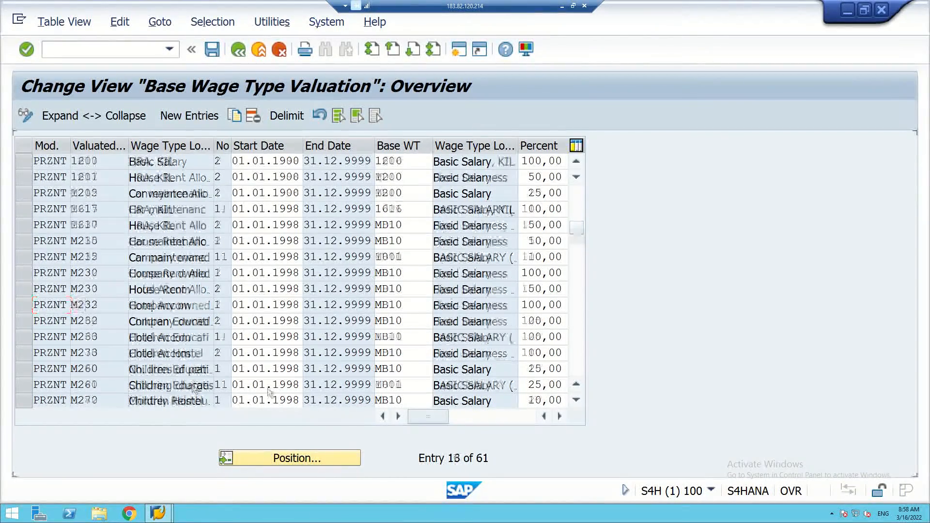
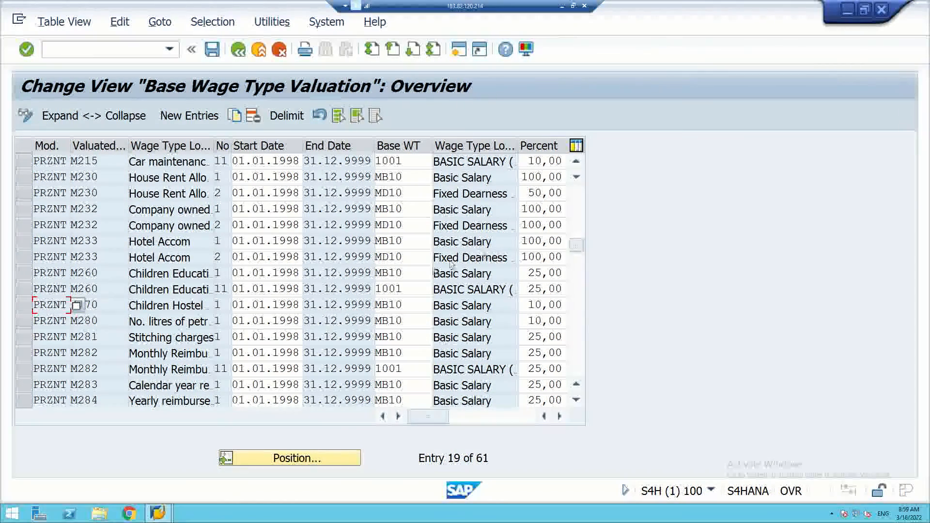
Copy the selected ANSAL entry for CSAL with base wage type MB10 and set the copy's number to 12.
{"action": "scroll", "coordinate": [406, 265], "scroll_direction": "up", "scroll_amount": 6}
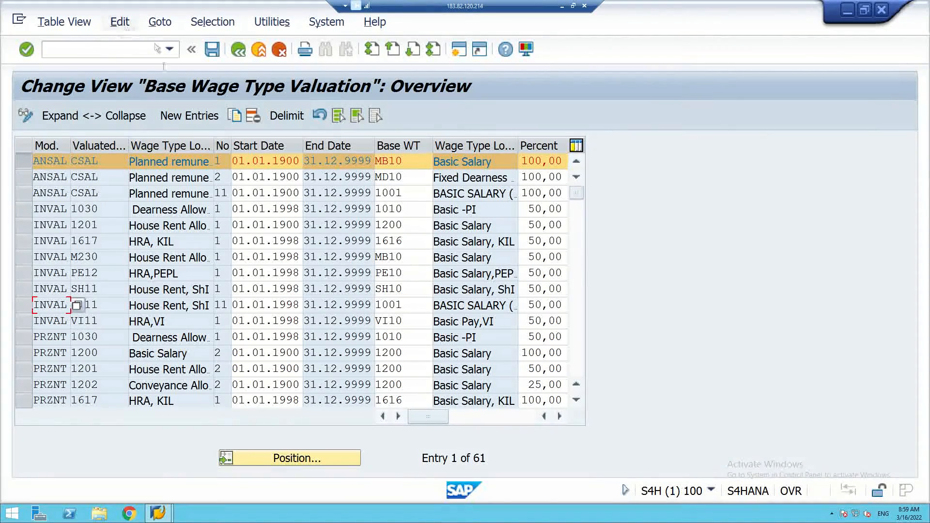
{"action": "left_click", "coordinate": [233, 117]}
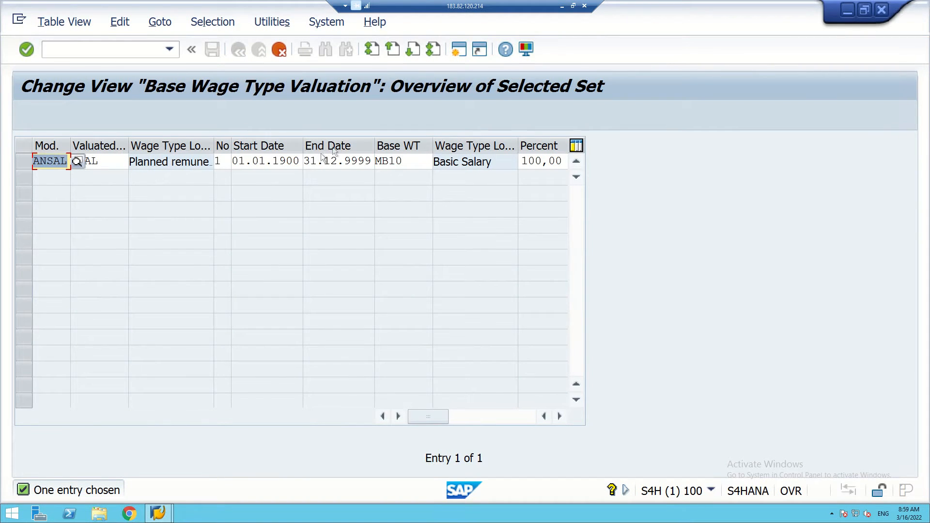
{"action": "left_click", "coordinate": [226, 160]}
{"action": "type", "text": "2"}
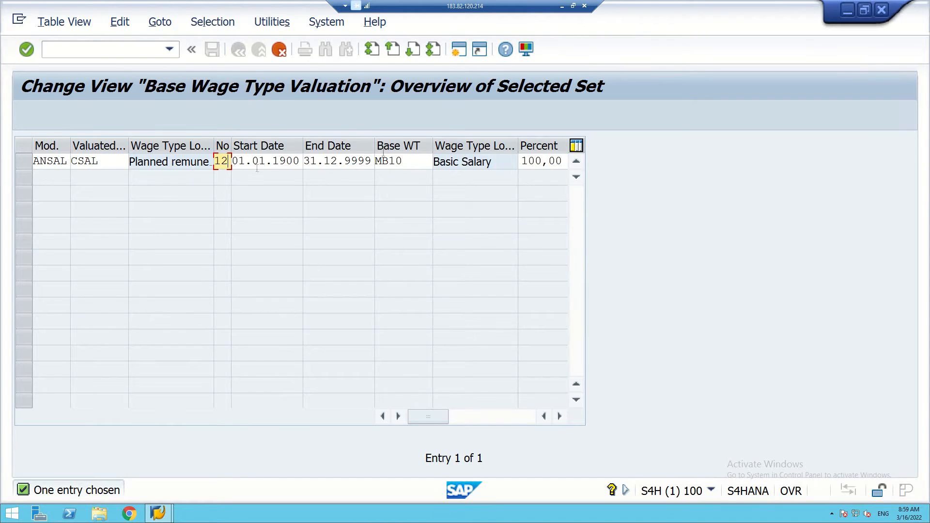
Look through the list of available base wage types for the ANSAL copy and close it without choosing one.
{"action": "left_click", "coordinate": [421, 162]}
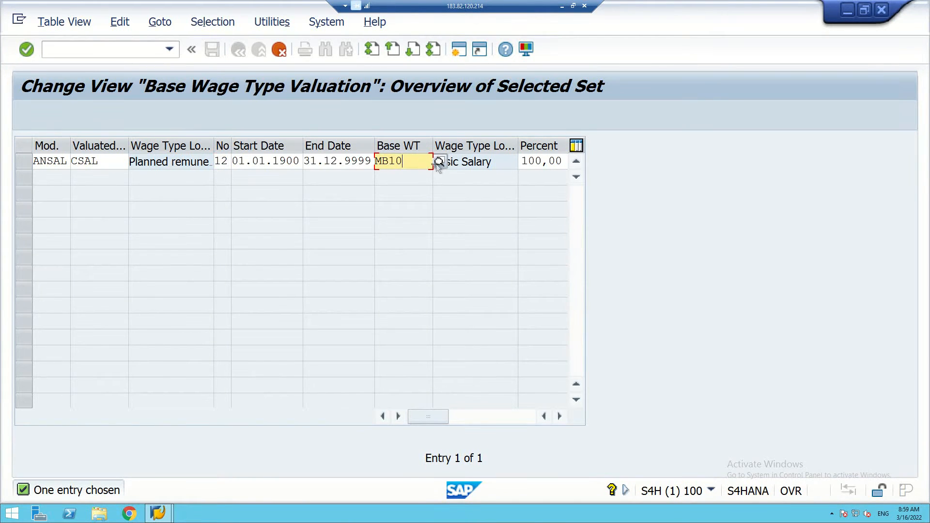
{"action": "left_click", "coordinate": [439, 161]}
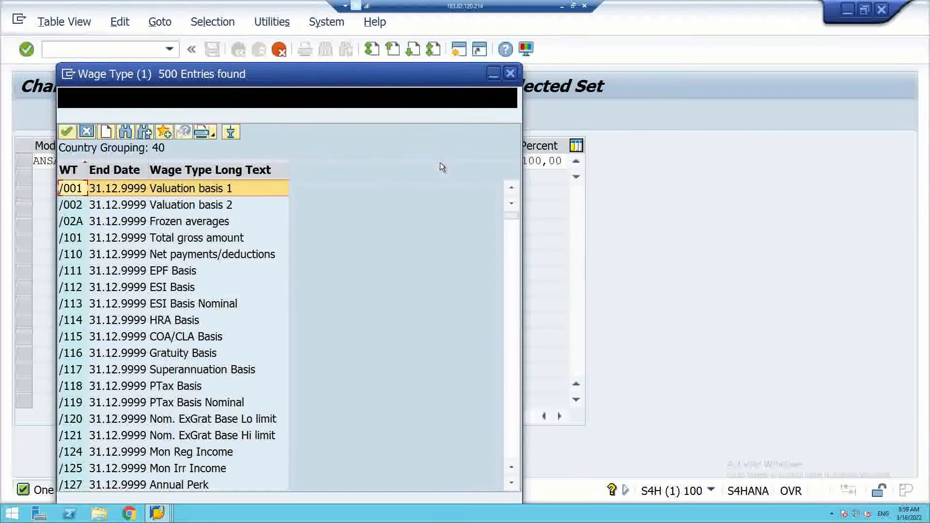
{"action": "scroll", "coordinate": [145, 290], "scroll_direction": "down", "scroll_amount": 20}
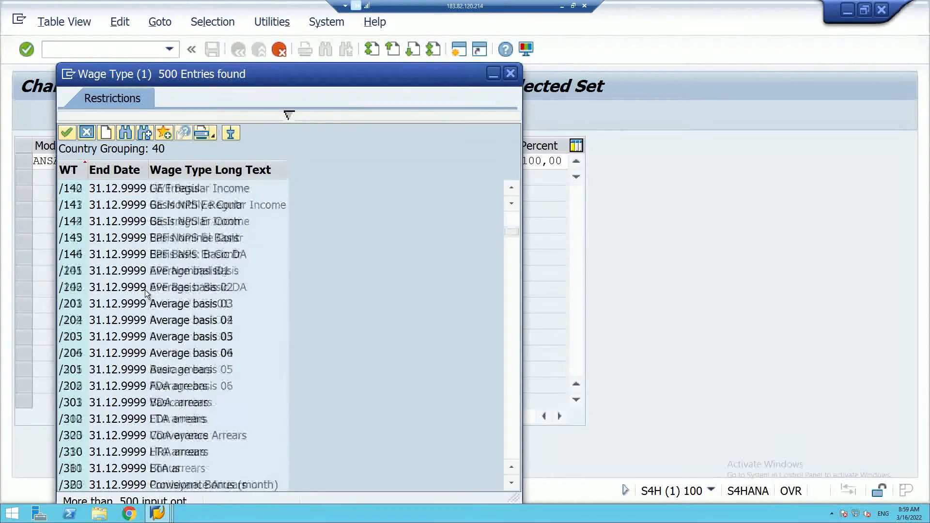
{"action": "scroll", "coordinate": [142, 289], "scroll_direction": "down", "scroll_amount": 20}
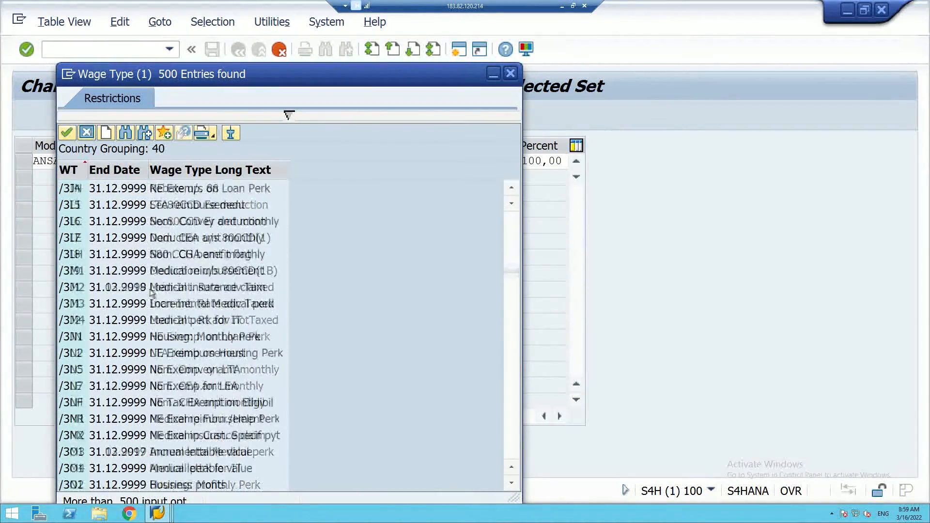
{"action": "scroll", "coordinate": [145, 359], "scroll_direction": "down", "scroll_amount": 10}
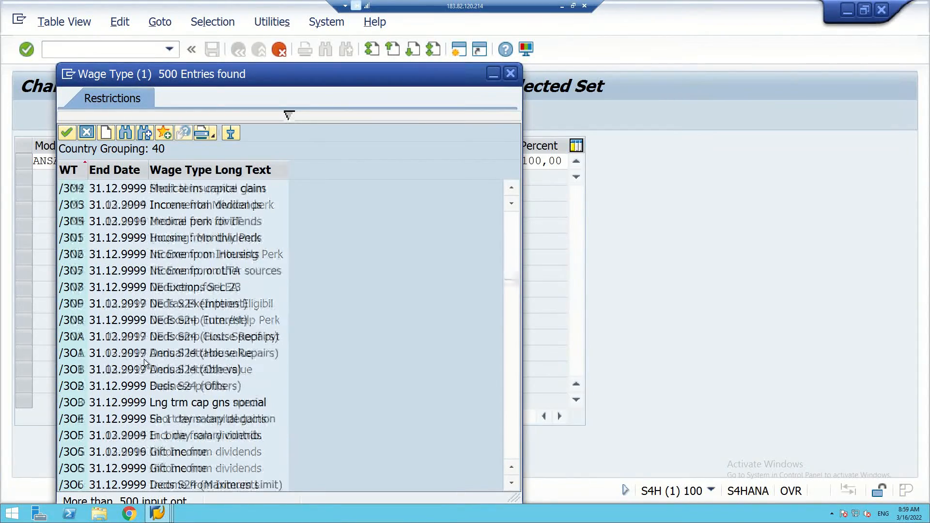
{"action": "scroll", "coordinate": [151, 365], "scroll_direction": "down", "scroll_amount": 8}
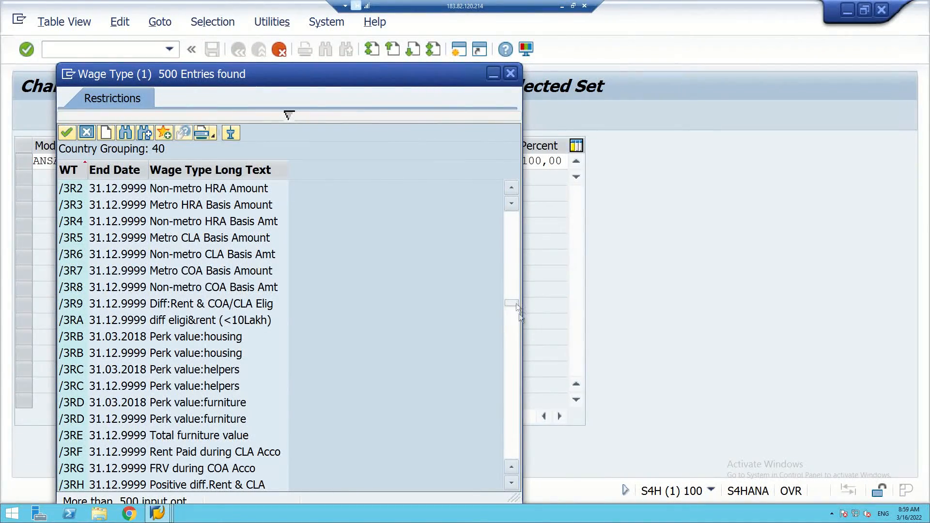
{"action": "left_click_drag", "start_coordinate": [524, 366], "coordinate": [522, 432]}
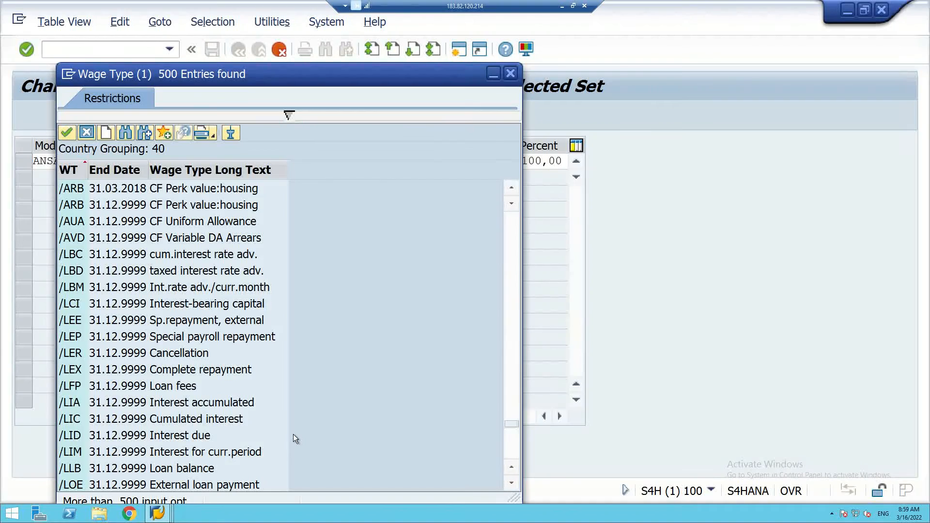
{"action": "scroll", "coordinate": [293, 433], "scroll_direction": "down", "scroll_amount": 10}
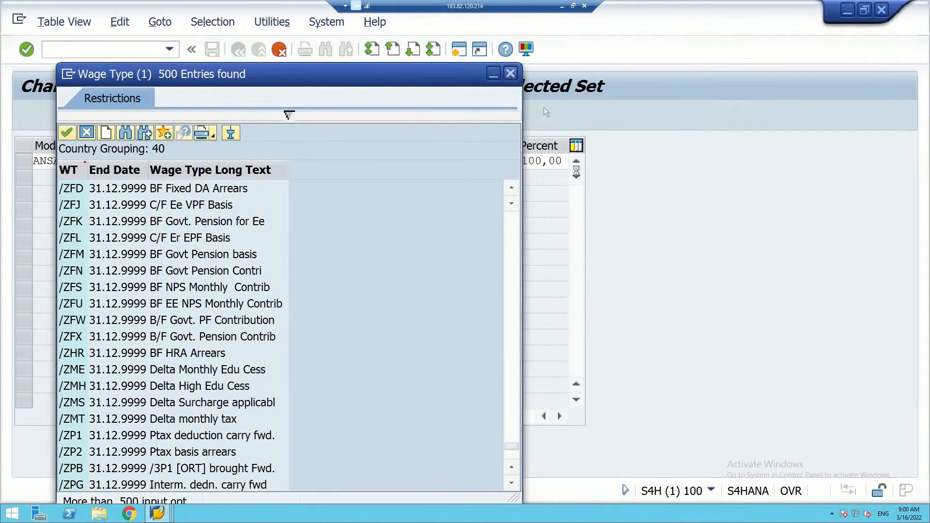
{"action": "left_click", "coordinate": [511, 73]}
{"action": "left_click", "coordinate": [498, 163]}
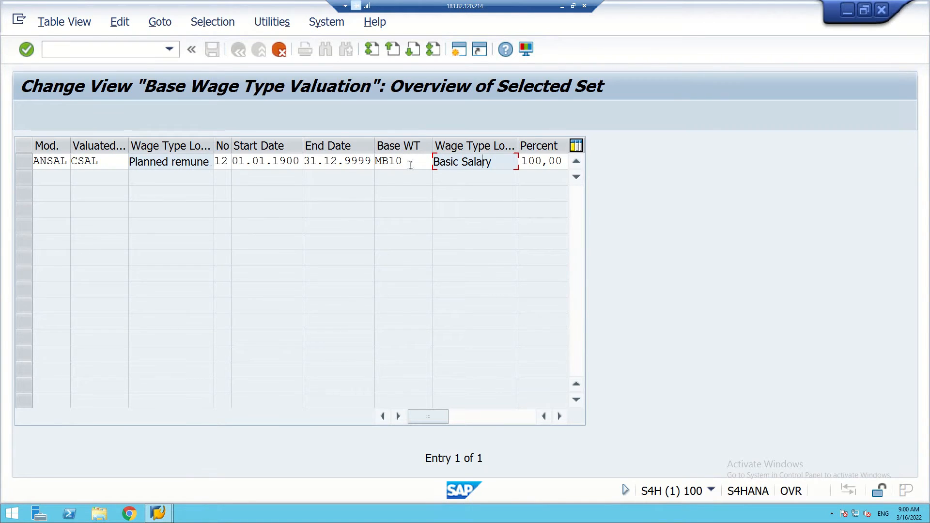
Set the ANSAL copy's base wage type to 3000 using the variant ending 31.12.9999, accept the copy and save it.
{"action": "left_click", "coordinate": [409, 162]}
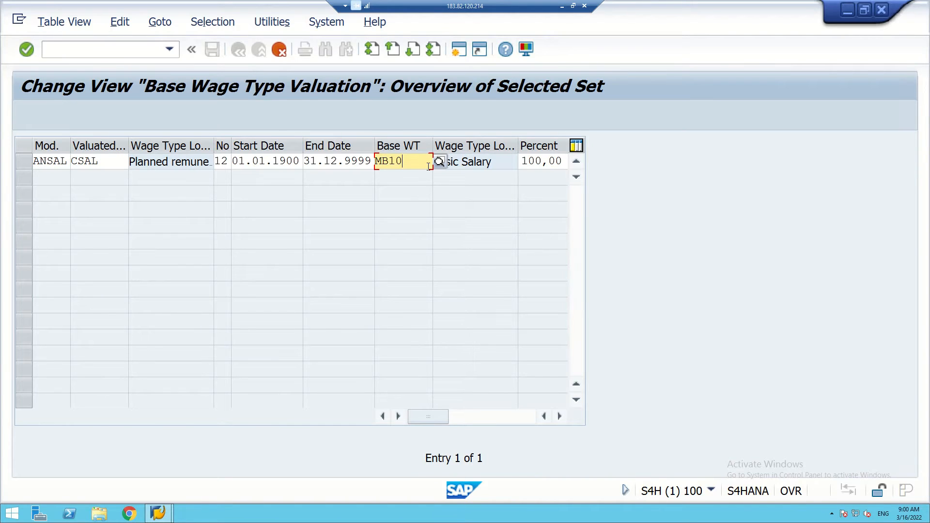
{"action": "key", "text": "BackSpace"}
{"action": "key", "text": "BackSpace"}
{"action": "key", "text": "BackSpace"}
{"action": "key", "text": "BackSpace"}
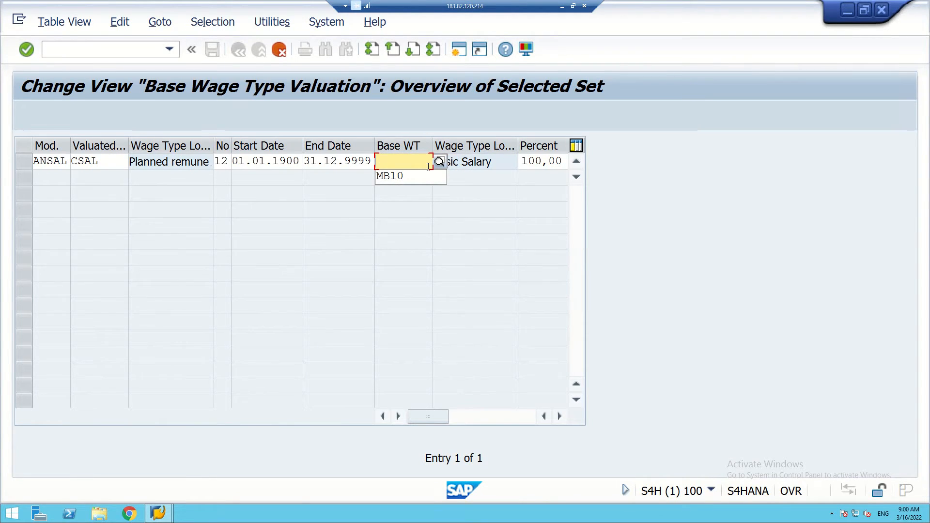
{"action": "type", "text": "3000"}
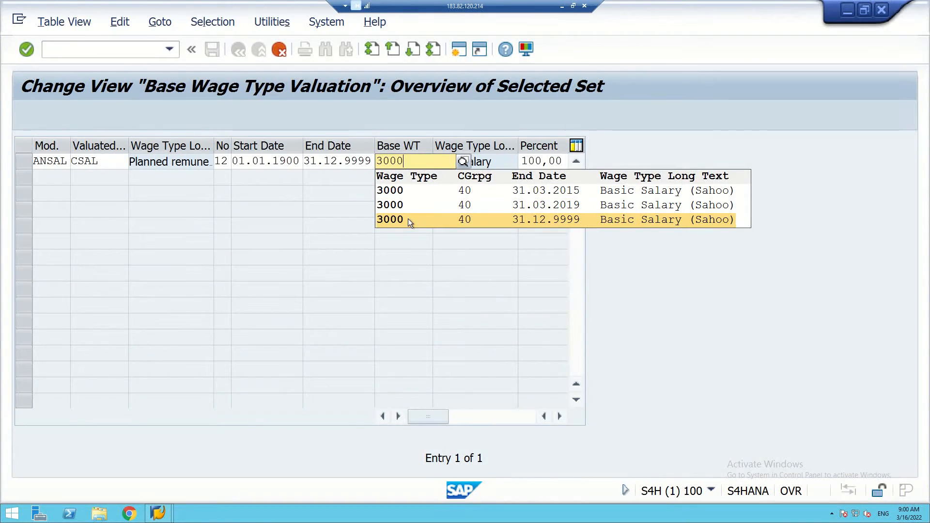
{"action": "left_click", "coordinate": [532, 223]}
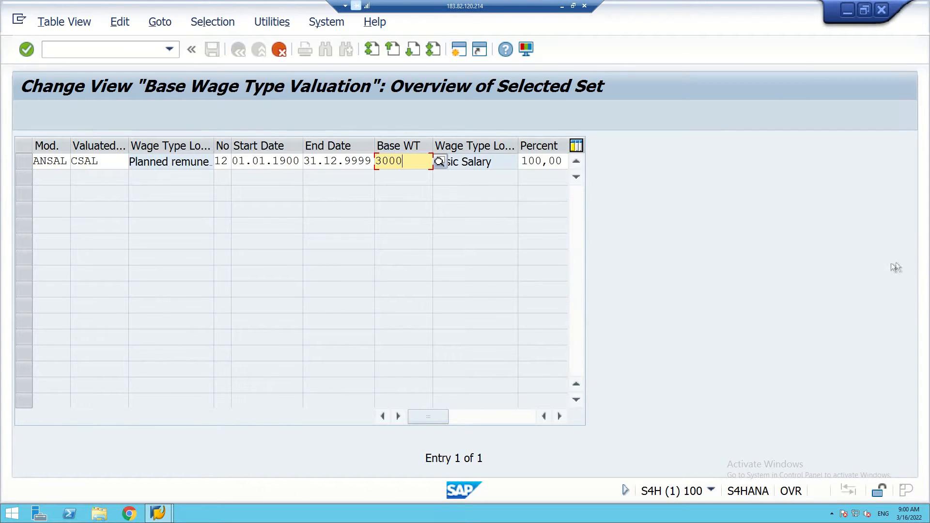
{"action": "key", "text": "Return"}
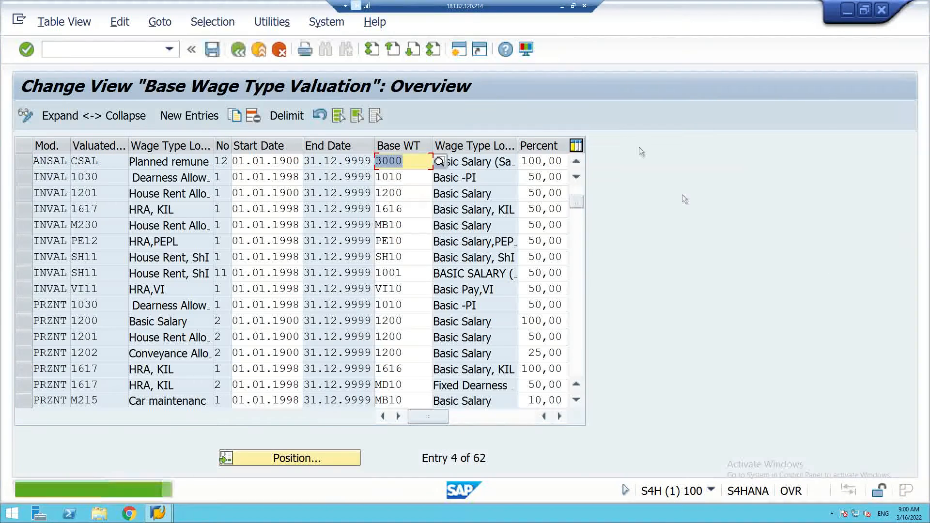
{"action": "left_click", "coordinate": [212, 50]}
{"action": "left_click", "coordinate": [299, 288]}
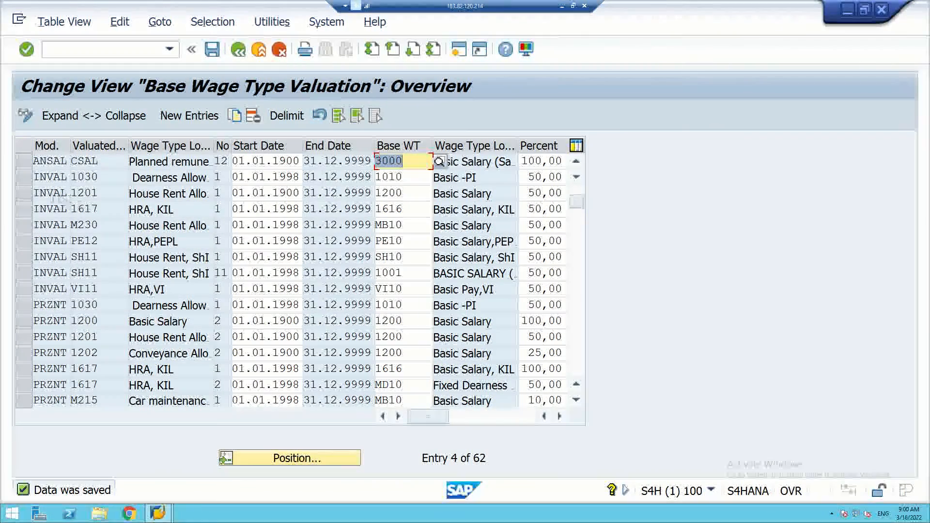
Copy the INVAL entry for house rent allowance wage type 1201 and set the copy's number to 12.
{"action": "left_click", "coordinate": [23, 194]}
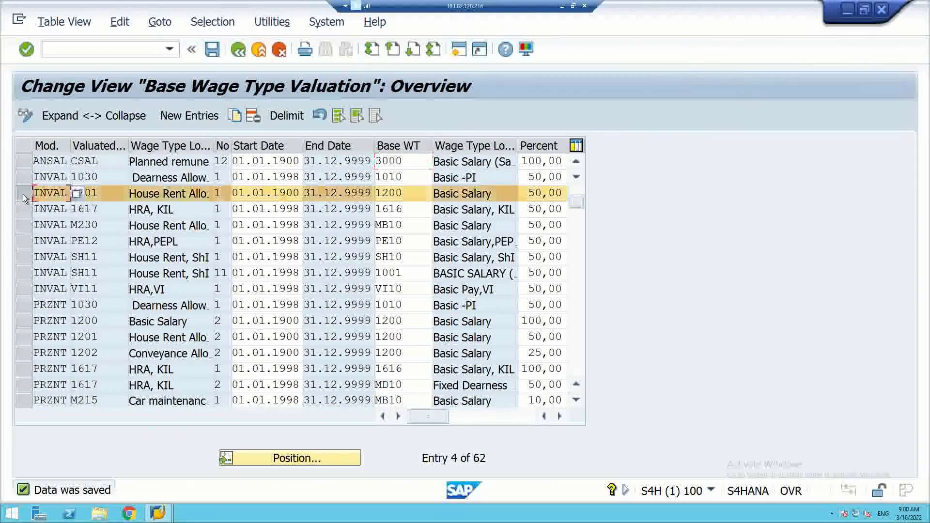
{"action": "left_click", "coordinate": [253, 116]}
{"action": "left_click", "coordinate": [103, 162]}
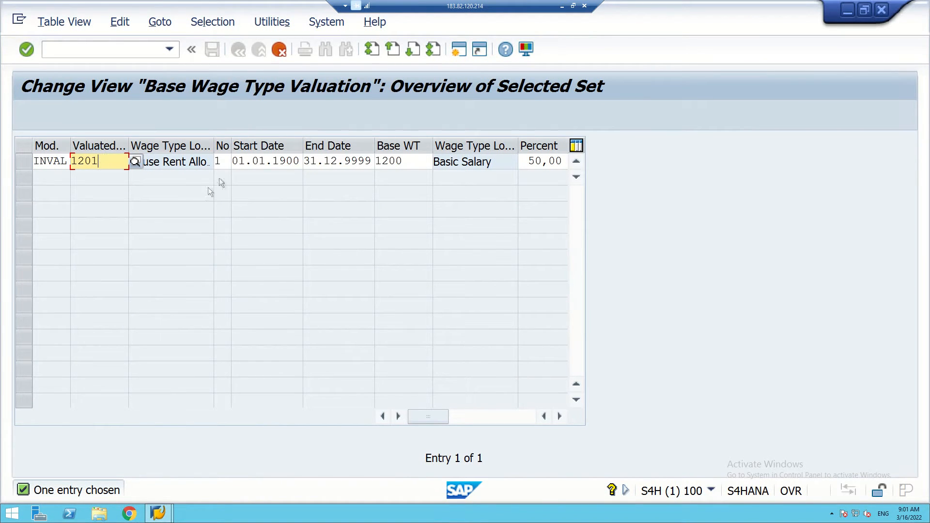
{"action": "left_click", "coordinate": [222, 163]}
{"action": "type", "text": "2"}
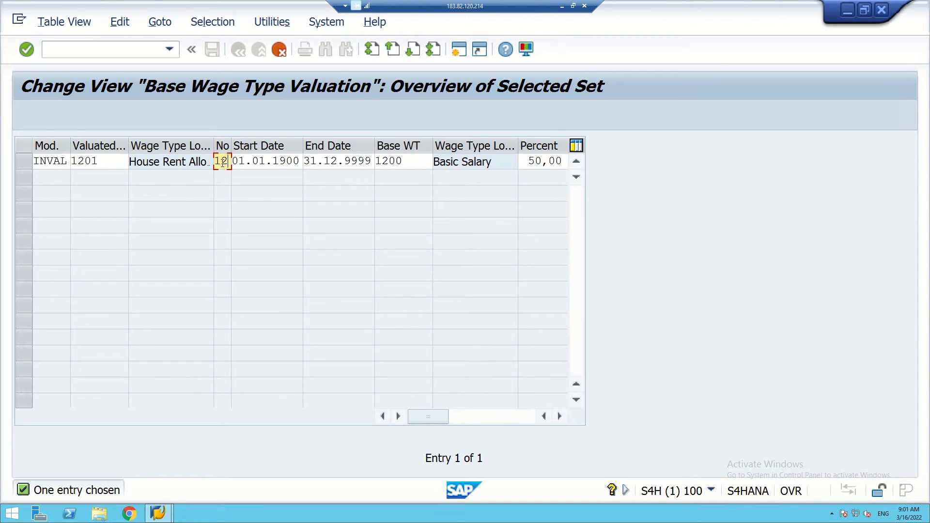
Set the 1201 copy's base wage type to 3000 using the variant ending 31.12.9999, accept the copy and save it.
{"action": "left_click", "coordinate": [401, 161]}
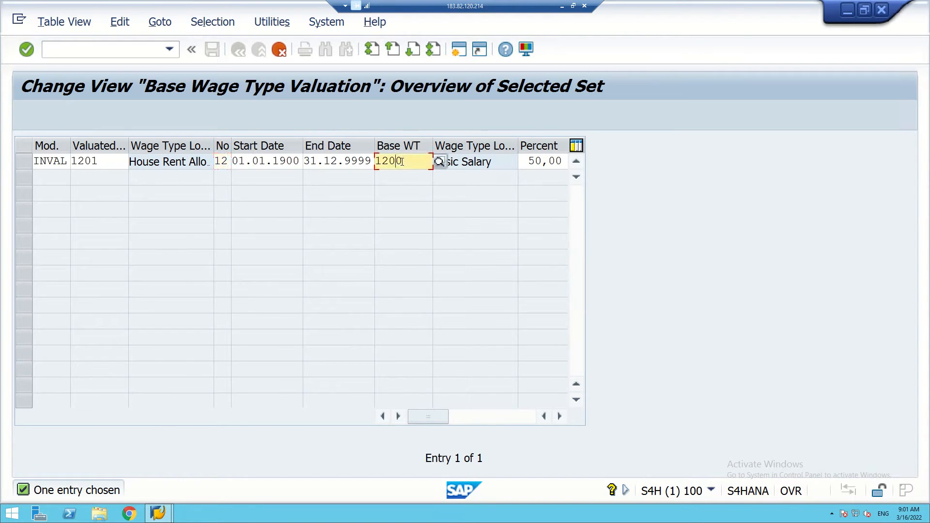
{"action": "key", "text": "BackSpace"}
{"action": "key", "text": "BackSpace"}
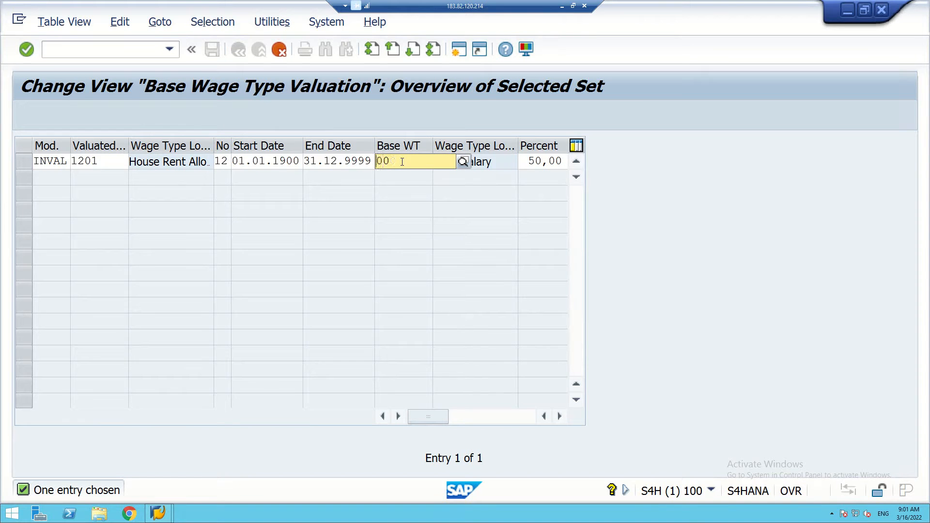
{"action": "type", "text": "30"}
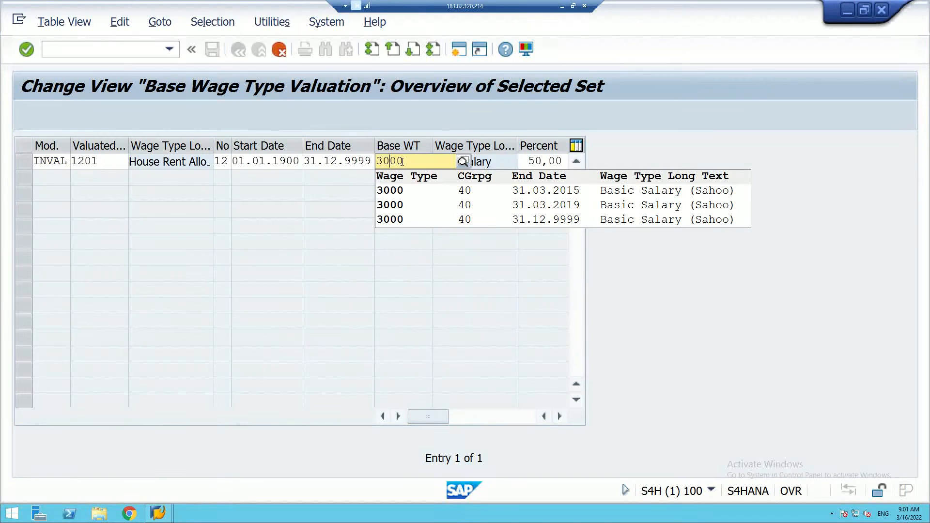
{"action": "left_click", "coordinate": [394, 219]}
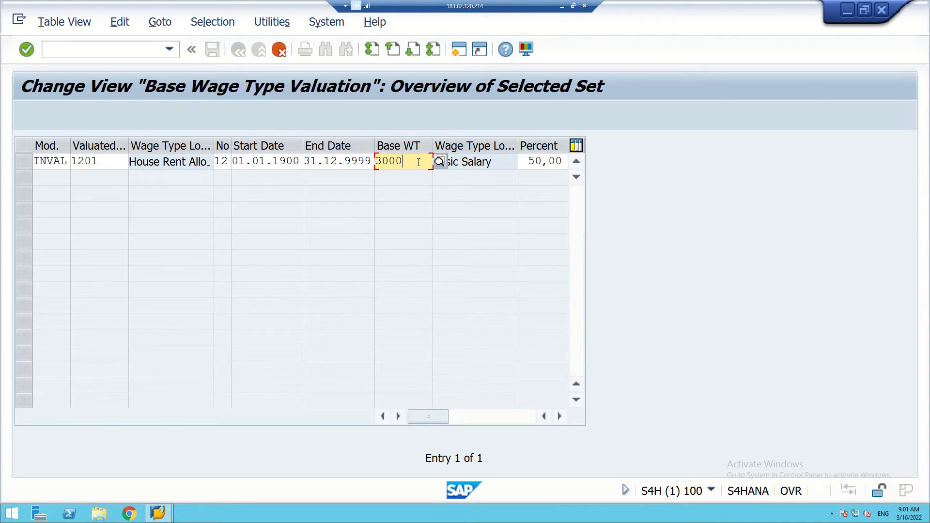
{"action": "key", "text": "BackSpace"}
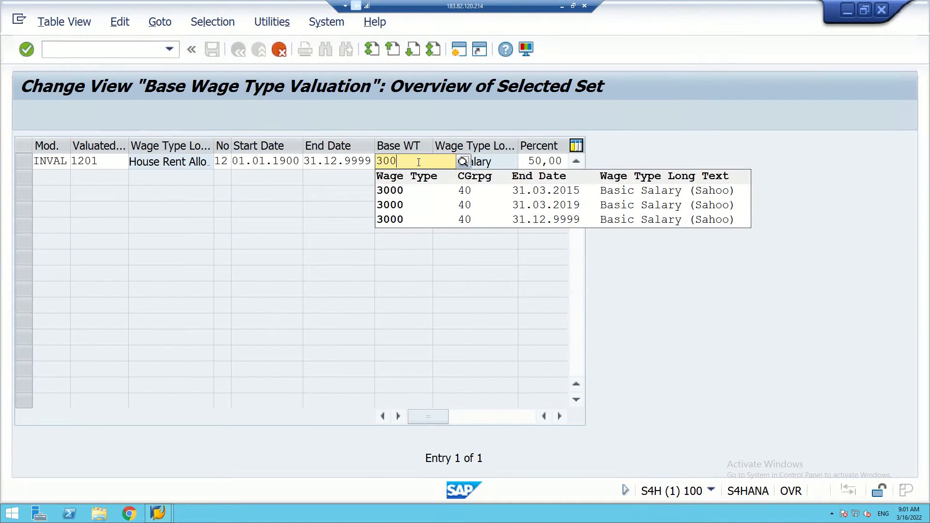
{"action": "left_click", "coordinate": [447, 219]}
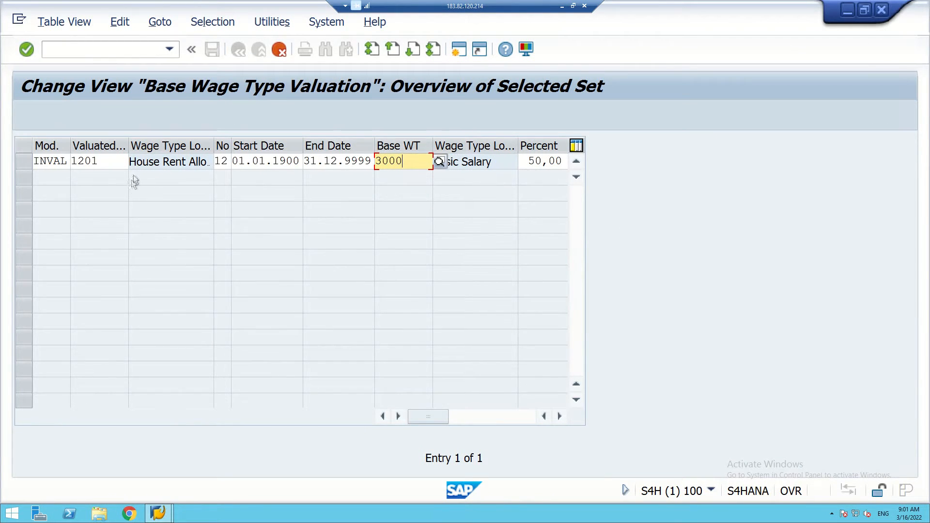
{"action": "left_click", "coordinate": [541, 162]}
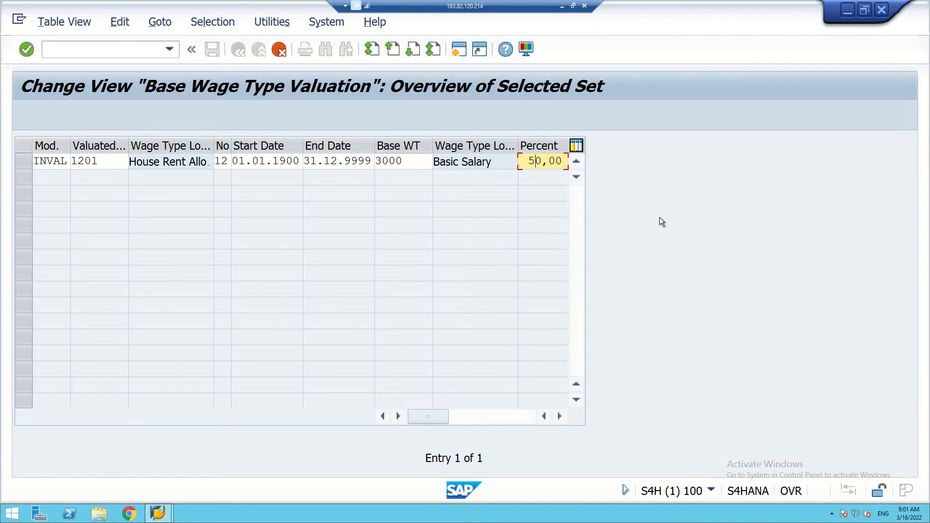
{"action": "key", "text": "Return"}
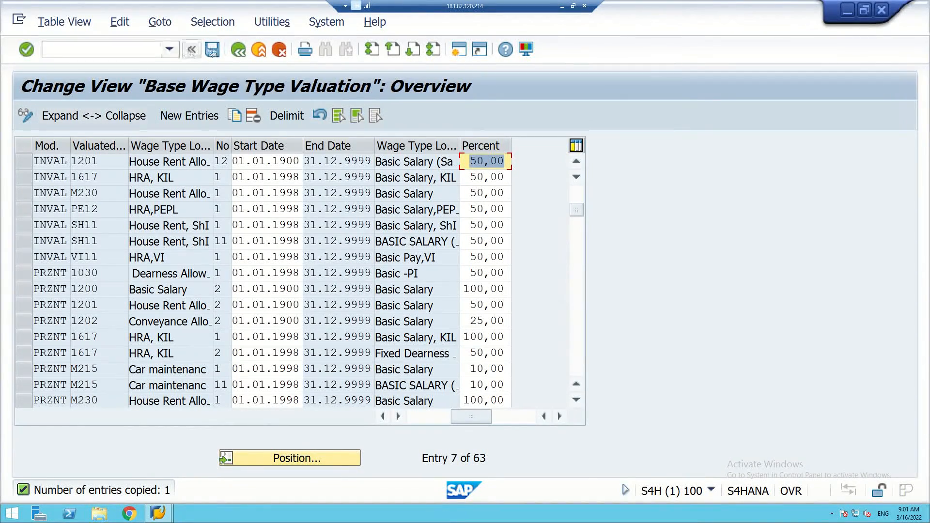
{"action": "left_click", "coordinate": [213, 50]}
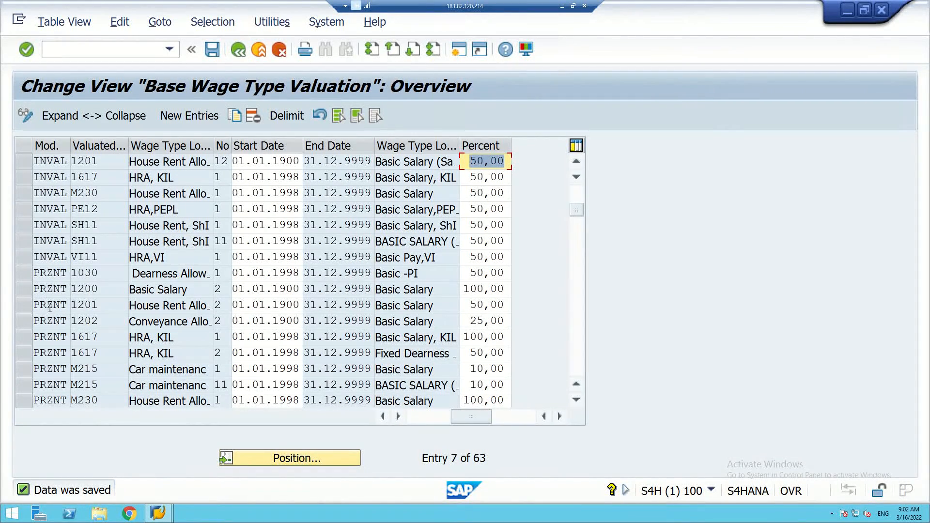
Copy the first PRZNT entry for car maintenance wage type M215 with number 12 and accept the copy.
{"action": "left_click", "coordinate": [18, 369]}
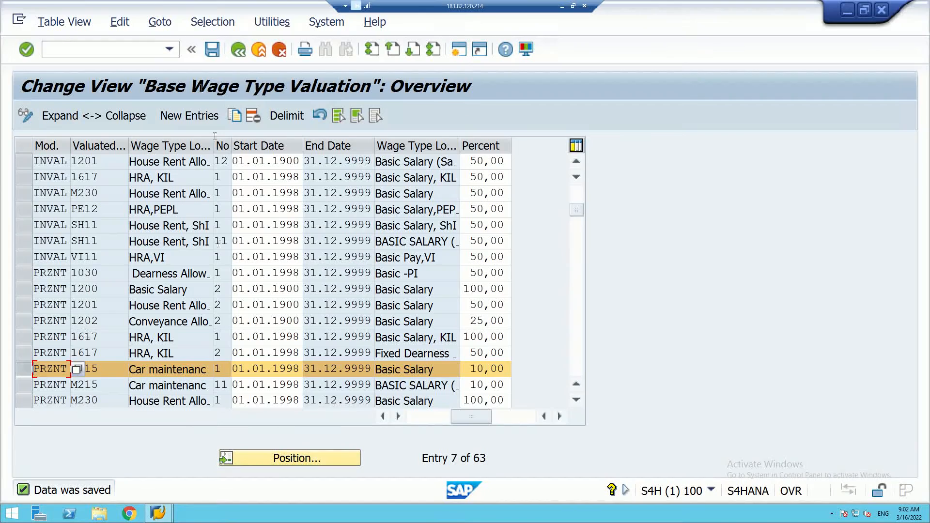
{"action": "left_click", "coordinate": [234, 116]}
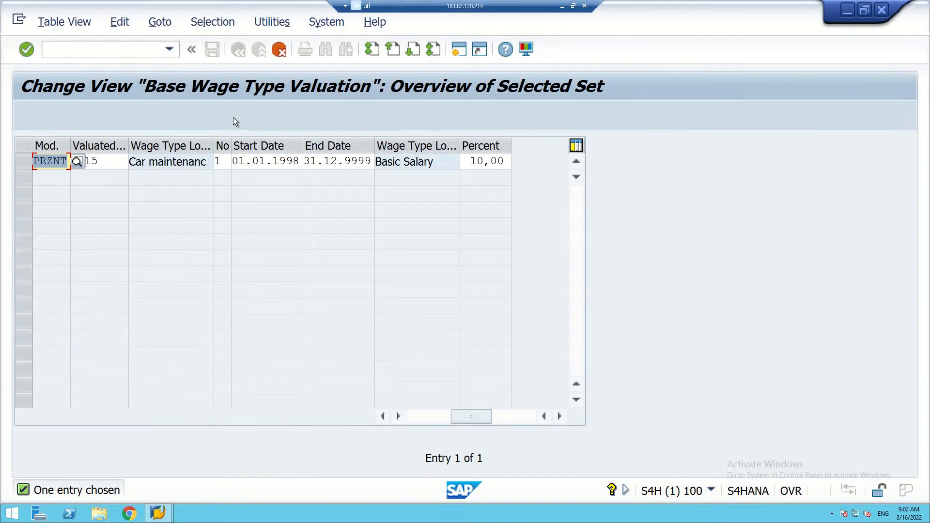
{"action": "left_click", "coordinate": [117, 161]}
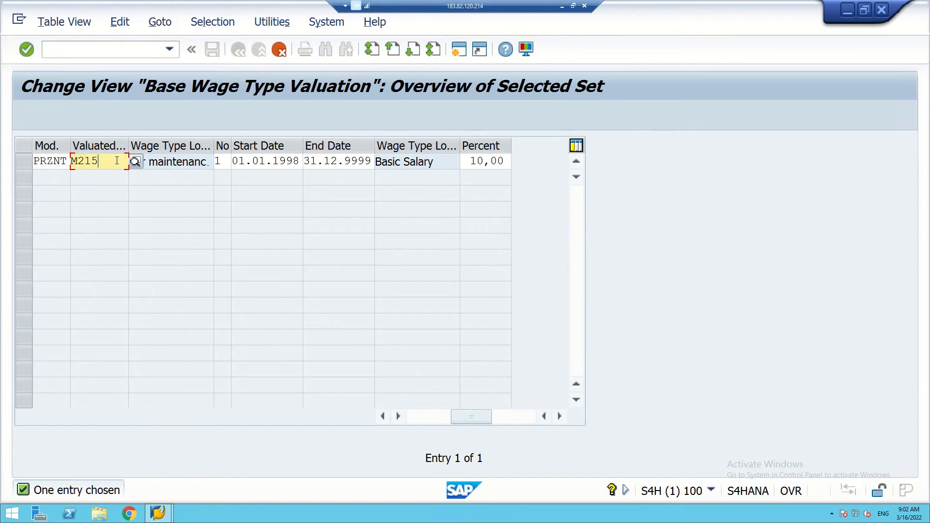
{"action": "left_click", "coordinate": [222, 163]}
{"action": "type", "text": "2"}
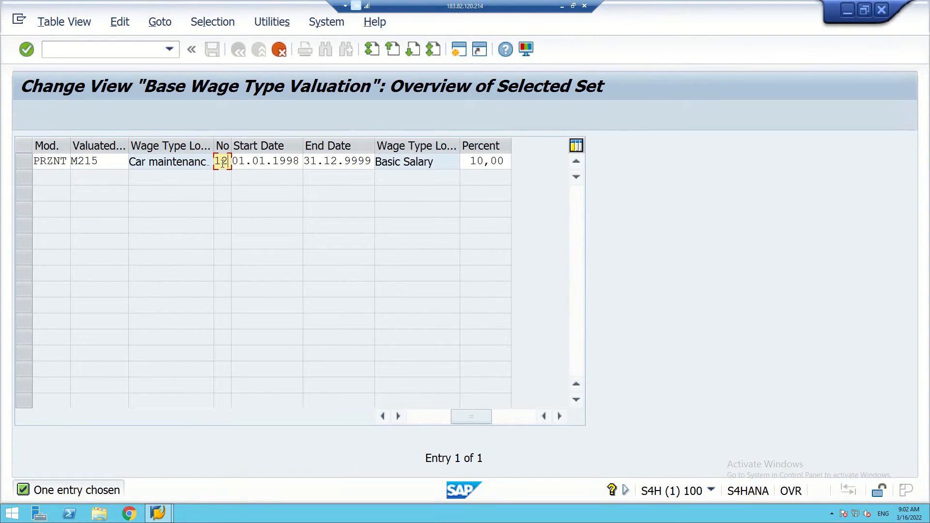
{"action": "left_click", "coordinate": [445, 164]}
{"action": "key", "text": "Return"}
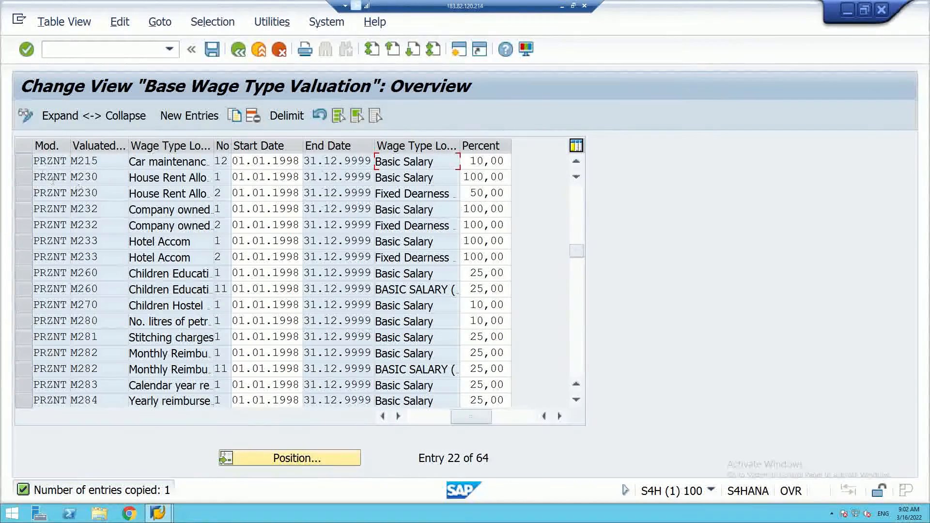
Try to copy the PRZNT M215 entry with number 12 again, cancel it and leave the view without saving.
{"action": "left_click", "coordinate": [23, 161]}
{"action": "left_click", "coordinate": [235, 115]}
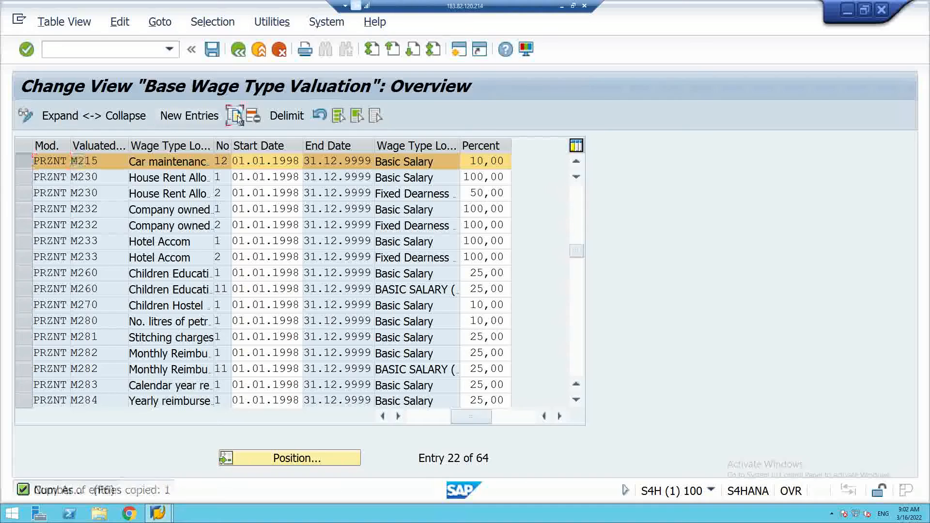
{"action": "left_click", "coordinate": [386, 162]}
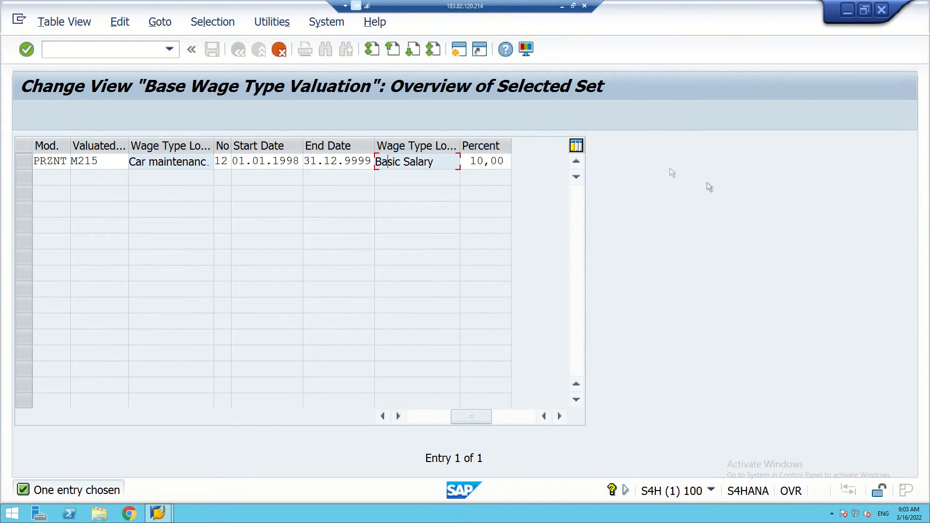
{"action": "left_click", "coordinate": [279, 49]}
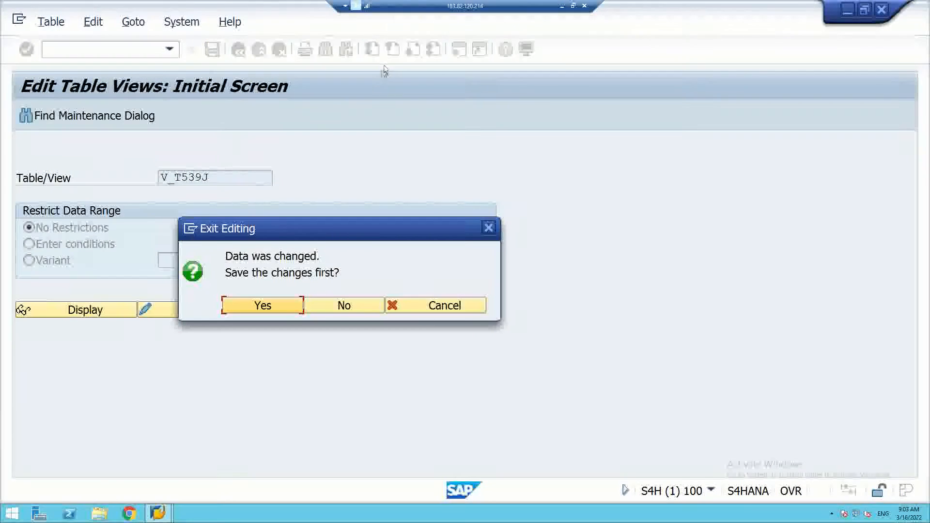
{"action": "left_click", "coordinate": [338, 305]}
Reopen V_T539J for maintenance, save the view and return to the table view selection.
{"action": "left_click", "coordinate": [209, 308]}
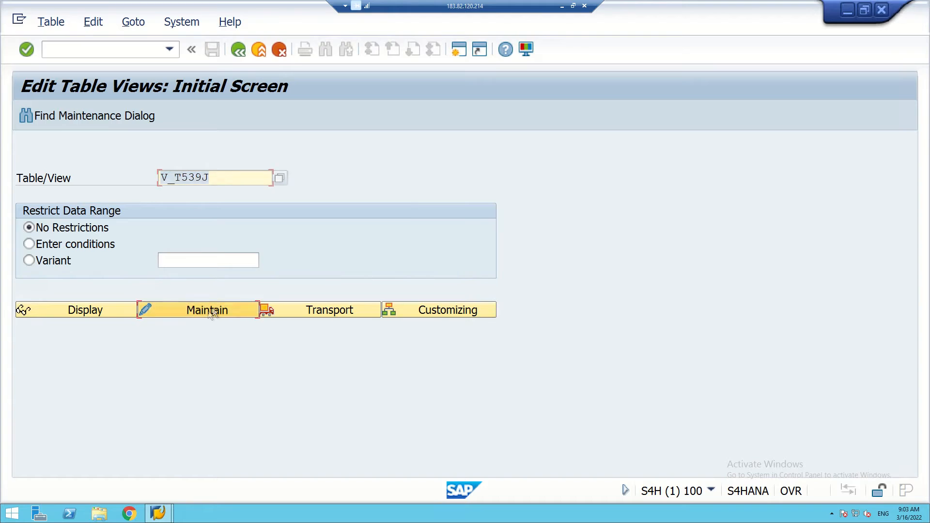
{"action": "left_click", "coordinate": [180, 288]}
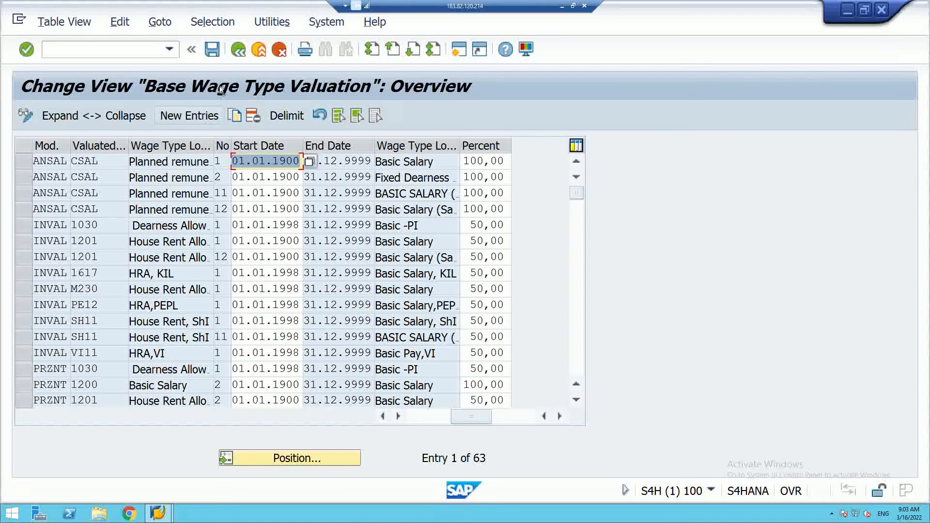
{"action": "left_click", "coordinate": [212, 51]}
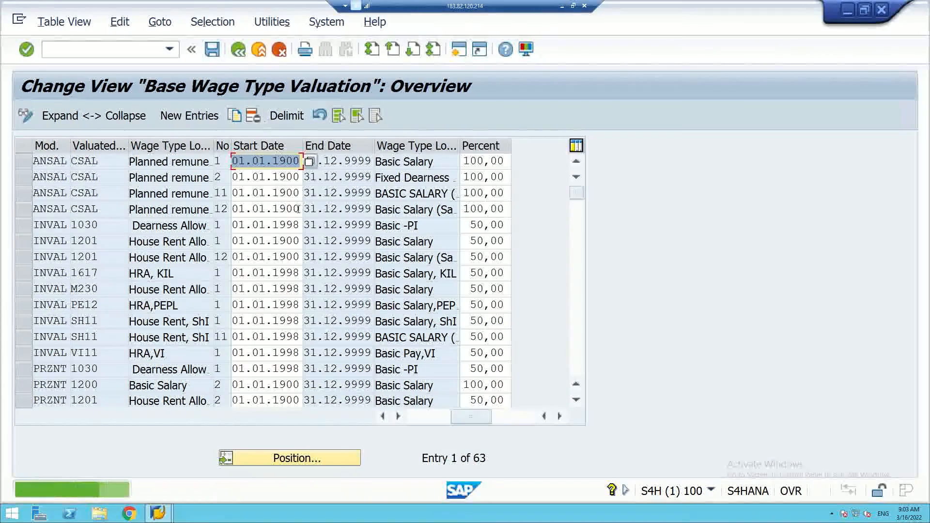
{"action": "left_click", "coordinate": [236, 50]}
Open view V_T54C3 for maintenance with country grouping 40.
{"action": "left_click", "coordinate": [216, 176]}
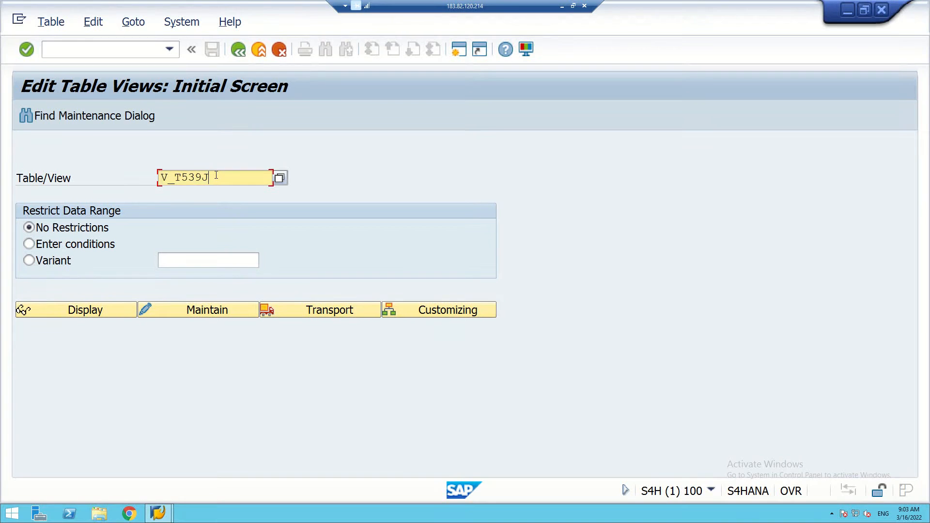
{"action": "left_click", "coordinate": [188, 177]}
{"action": "type", "text": "4C3"}
{"action": "key", "text": "Delete"}
{"action": "left_click", "coordinate": [219, 310]}
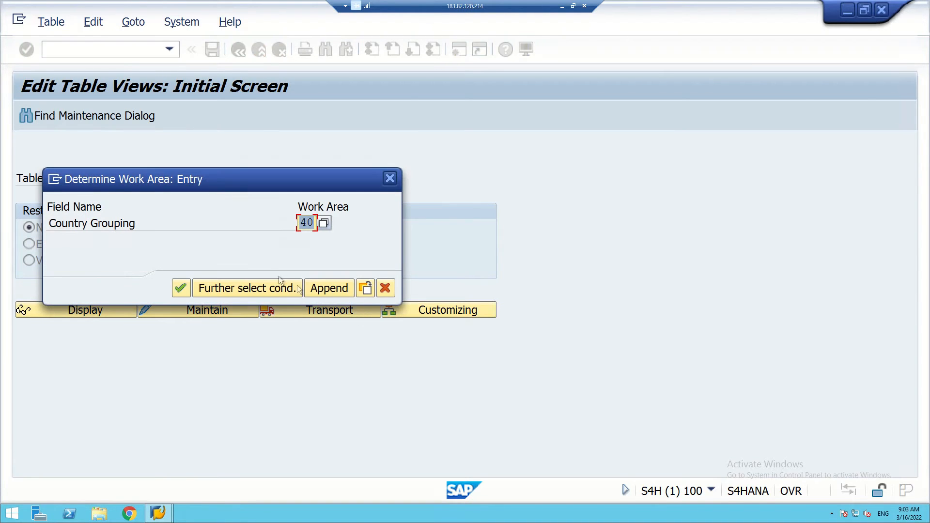
{"action": "left_click", "coordinate": [183, 287]}
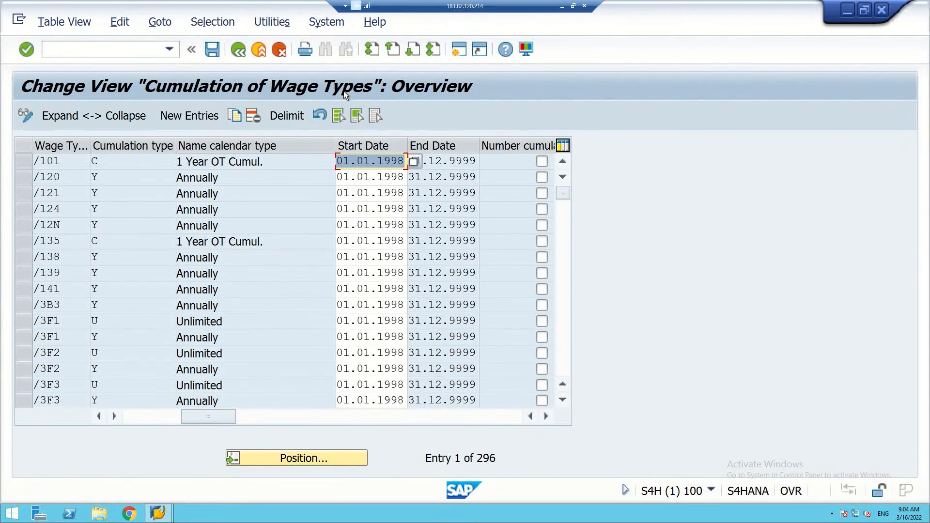
Locate the cumulation entries for wage type 3000, save the view and return to the table view selection.
{"action": "left_click", "coordinate": [288, 457]}
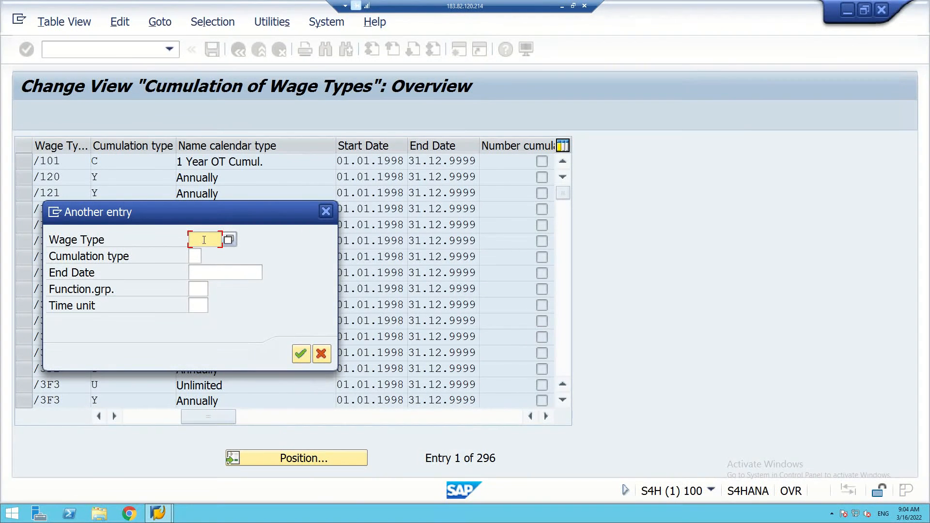
{"action": "type", "text": "3000"}
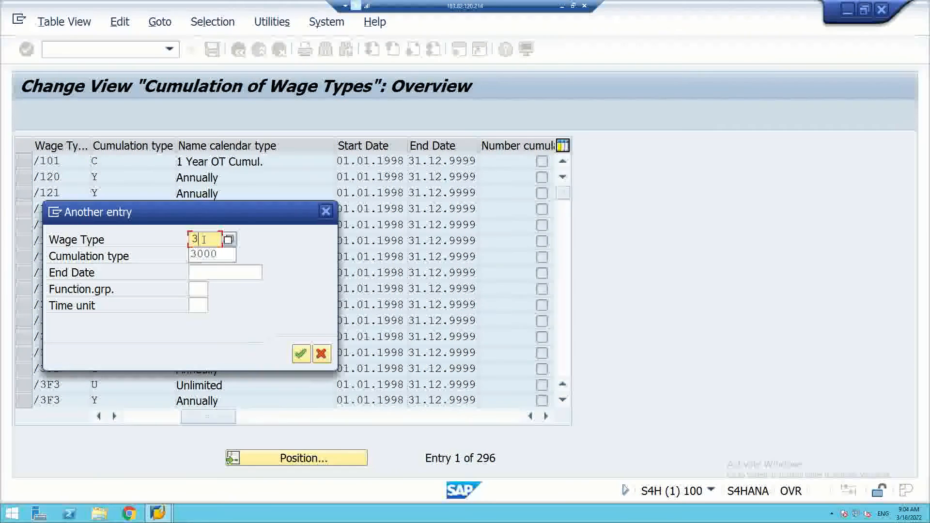
{"action": "left_click", "coordinate": [301, 354]}
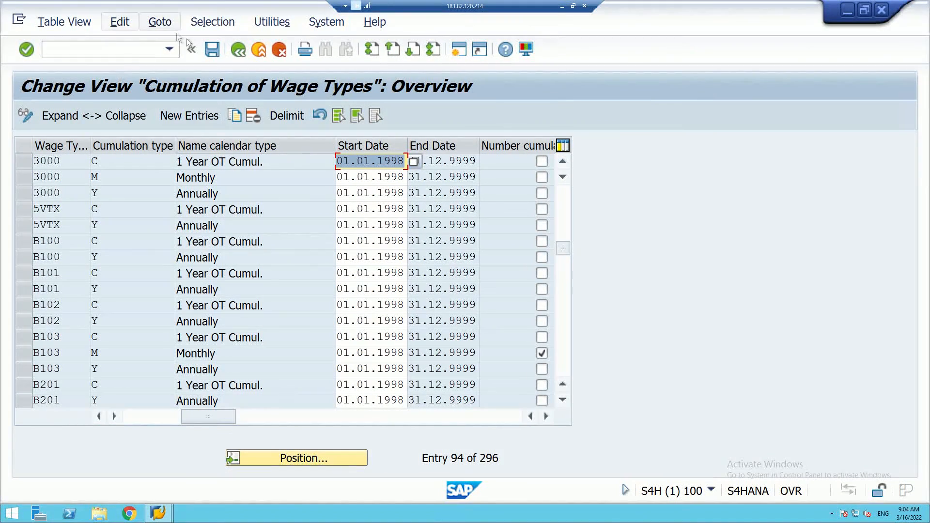
{"action": "left_click", "coordinate": [214, 53]}
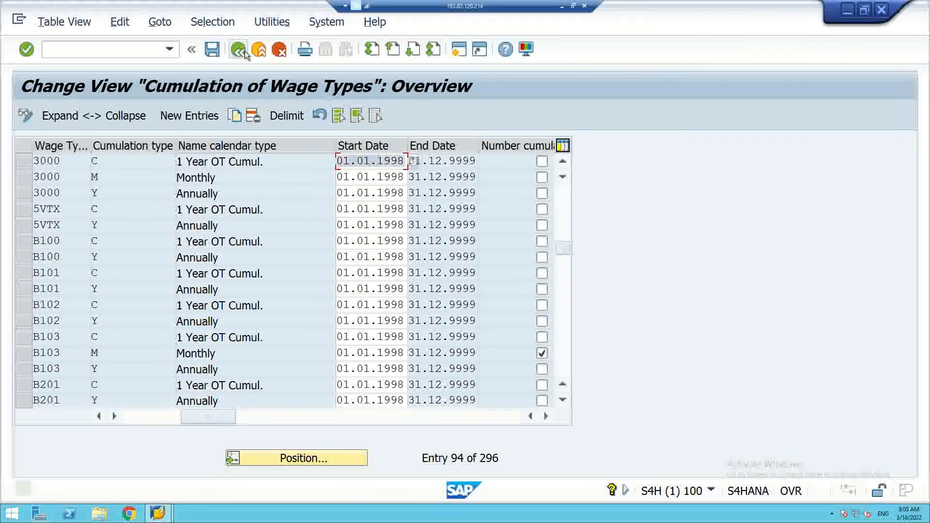
{"action": "left_click", "coordinate": [243, 53]}
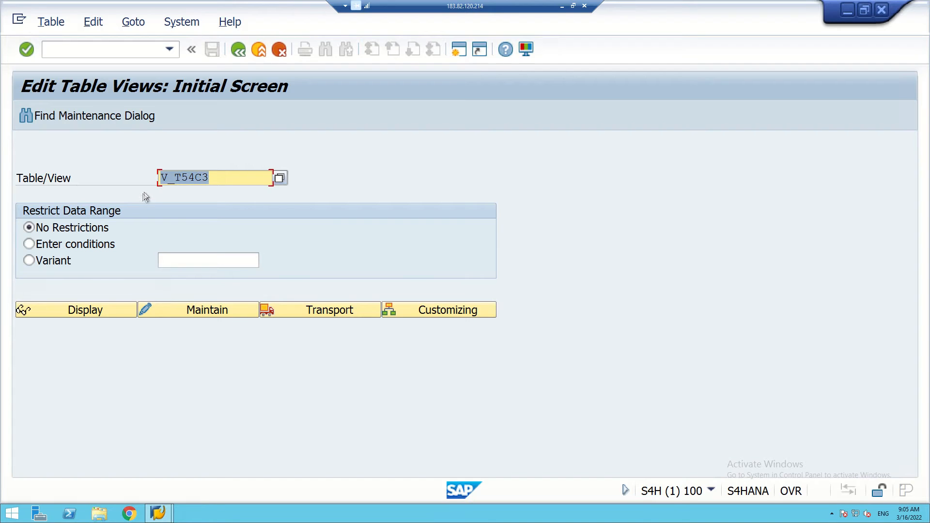
Open view V_T596I for maintenance with country grouping 40 and no subapplication.
{"action": "left_click", "coordinate": [189, 178]}
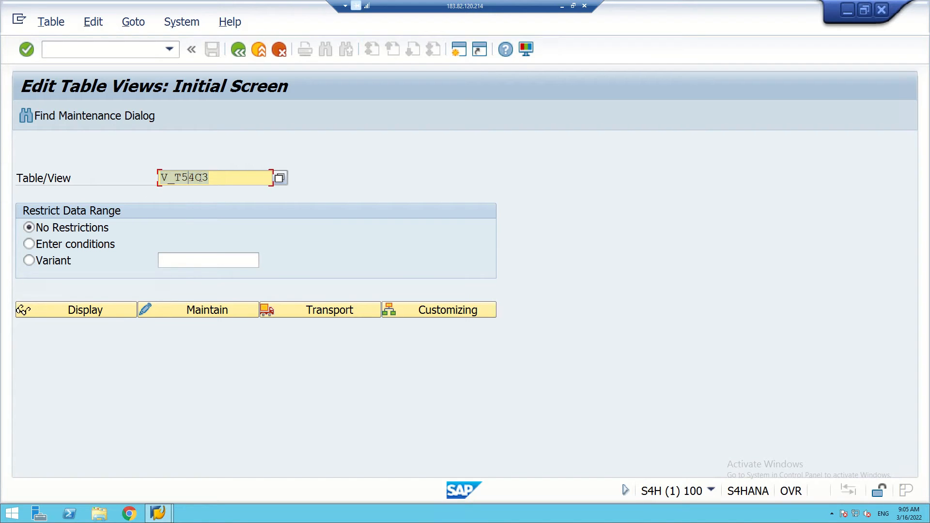
{"action": "type", "text": "9"}
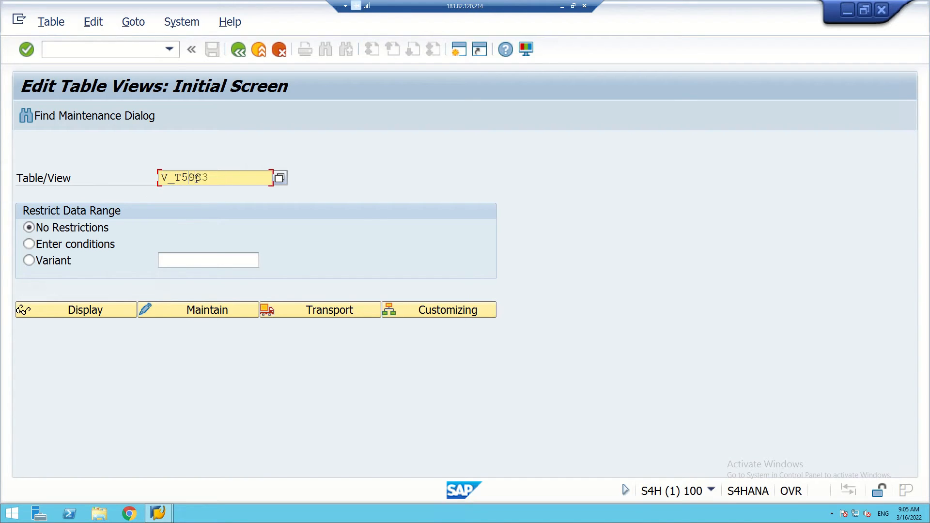
{"action": "type", "text": "6I"}
{"action": "key", "text": "Delete"}
{"action": "left_click", "coordinate": [215, 310]}
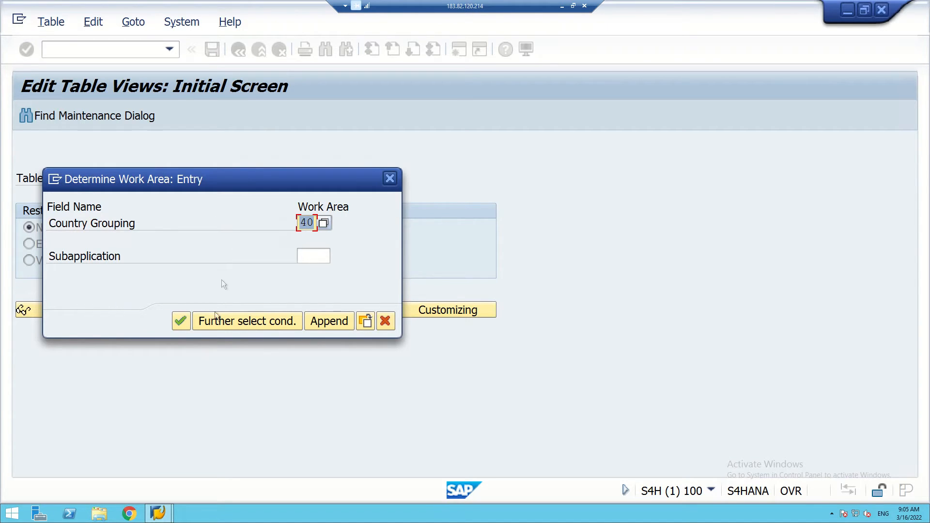
{"action": "left_click", "coordinate": [180, 321]}
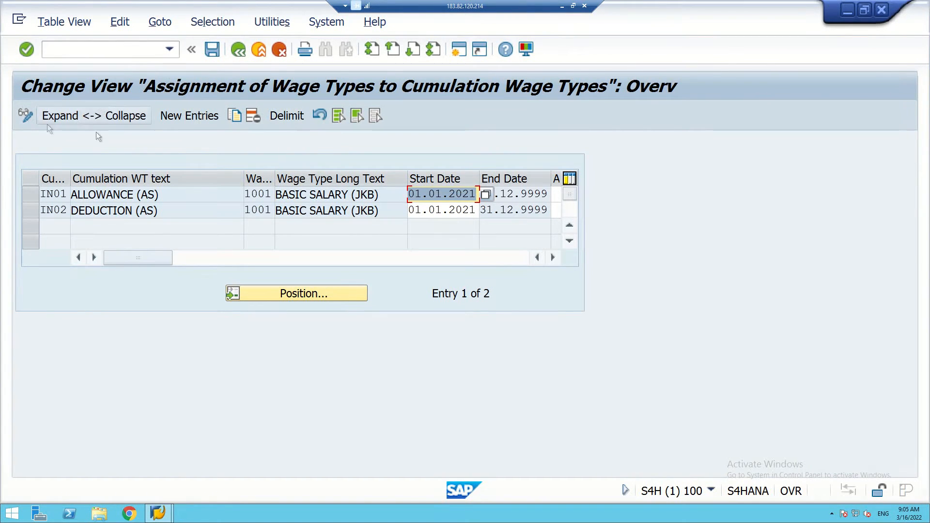
Start new entries and set the first row's cumulation wage type to IN01.
{"action": "left_click", "coordinate": [185, 115]}
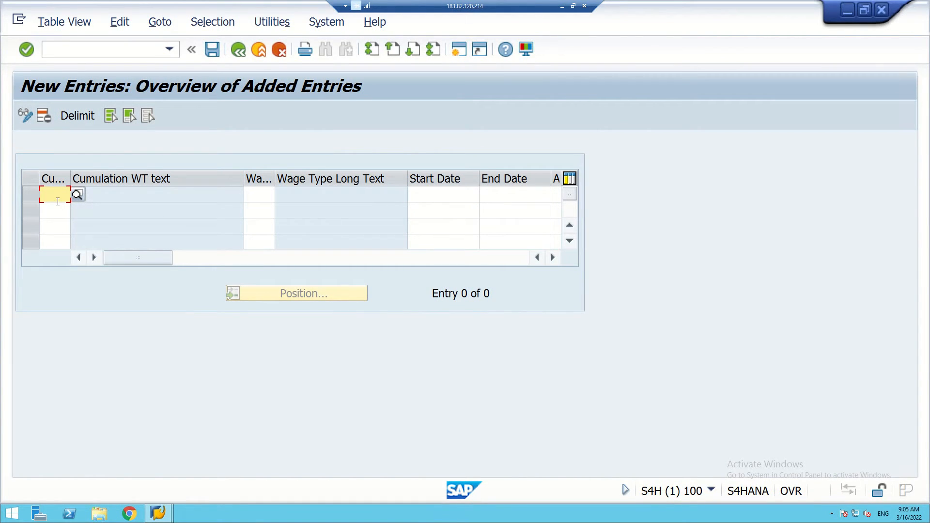
{"action": "left_click", "coordinate": [78, 195]}
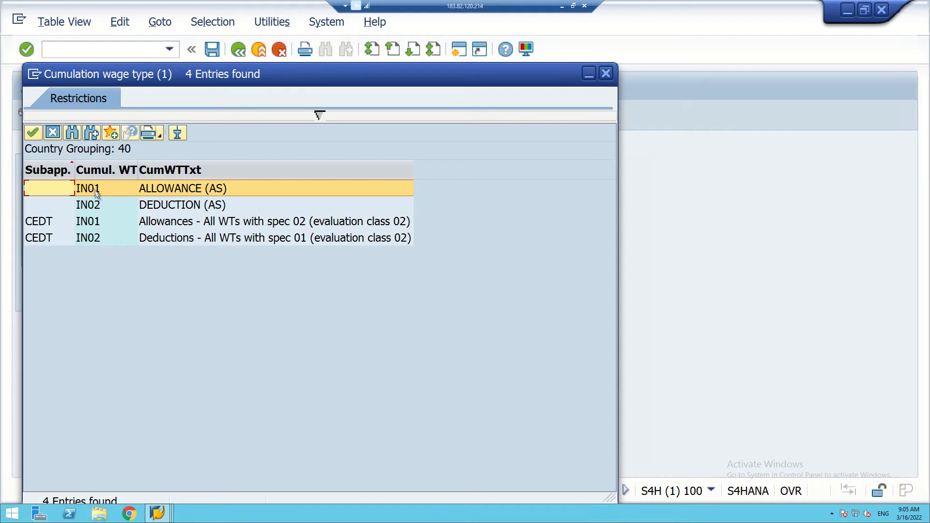
{"action": "double_click", "coordinate": [103, 188]}
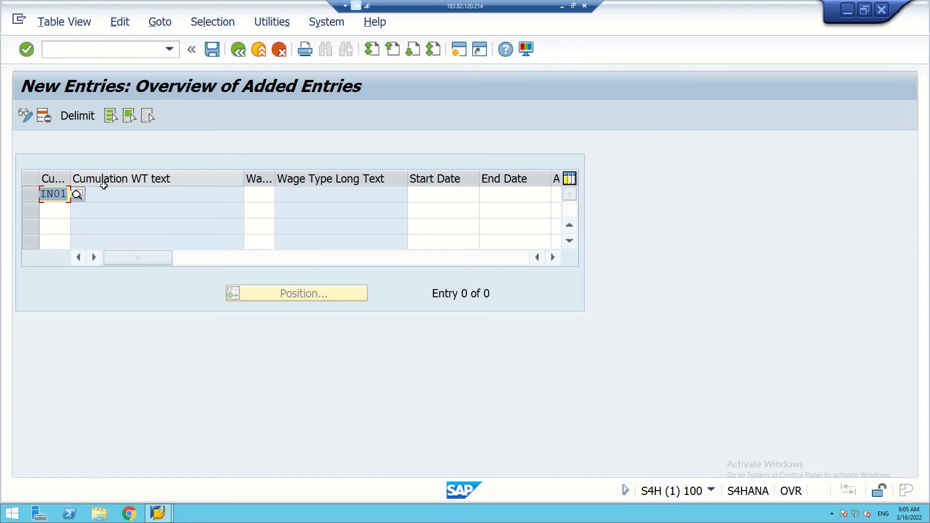
{"action": "left_click", "coordinate": [82, 196]}
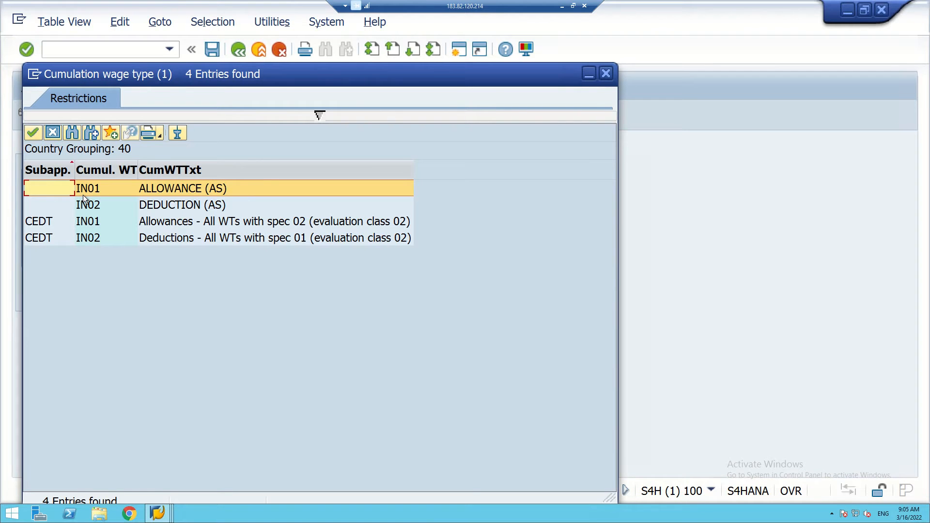
{"action": "left_click", "coordinate": [96, 190]}
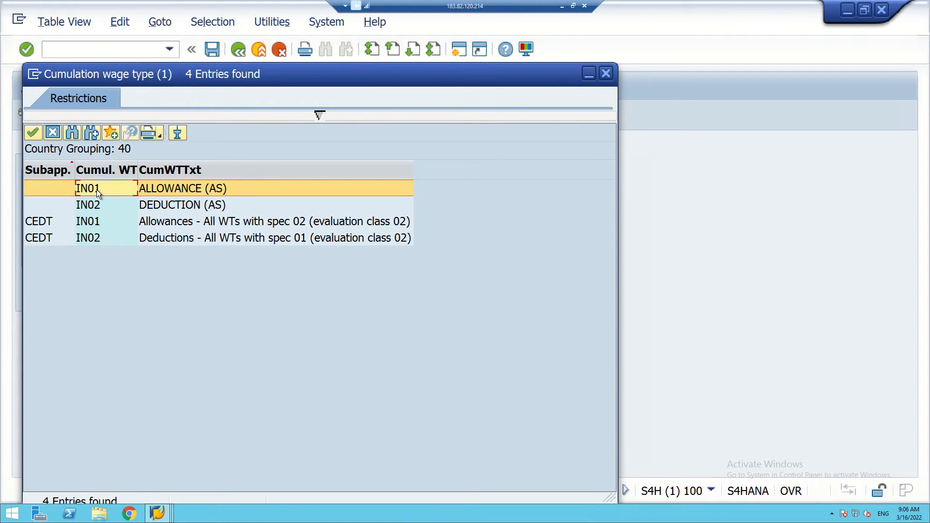
{"action": "double_click", "coordinate": [97, 190]}
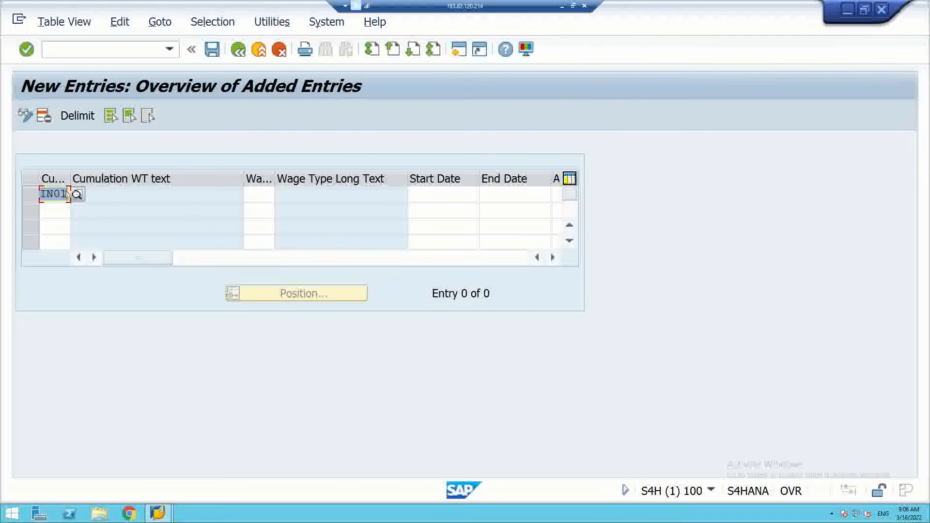
{"action": "left_click", "coordinate": [62, 194]}
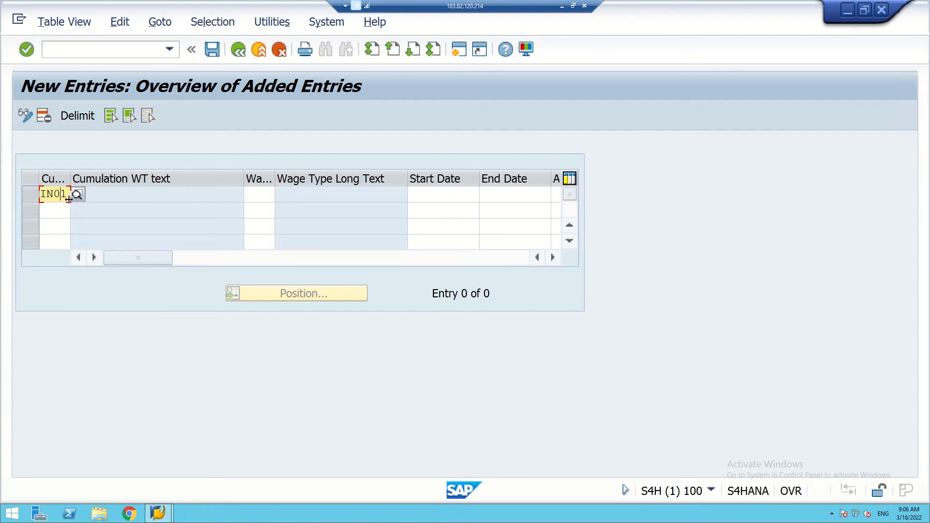
{"action": "double_click", "coordinate": [68, 194]}
{"action": "key", "text": "BackSpace"}
{"action": "type", "text": "IN01"}
Set the second row's cumulation wage type to IN02, DEDUCTION (AS), and check the list of available cumulation wage types.
{"action": "left_click", "coordinate": [60, 215]}
{"action": "type", "text": "IN0"}
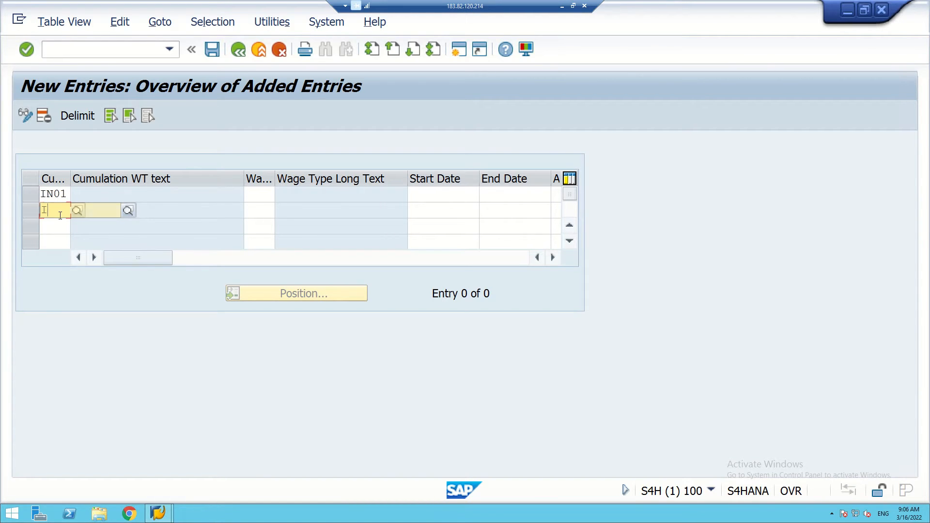
{"action": "type", "text": "2"}
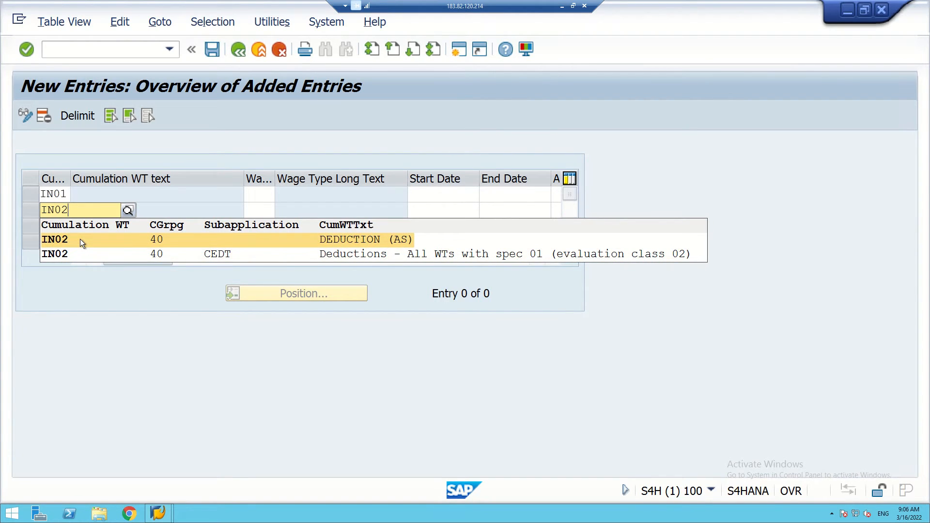
{"action": "left_click", "coordinate": [80, 239]}
{"action": "left_click", "coordinate": [64, 193]}
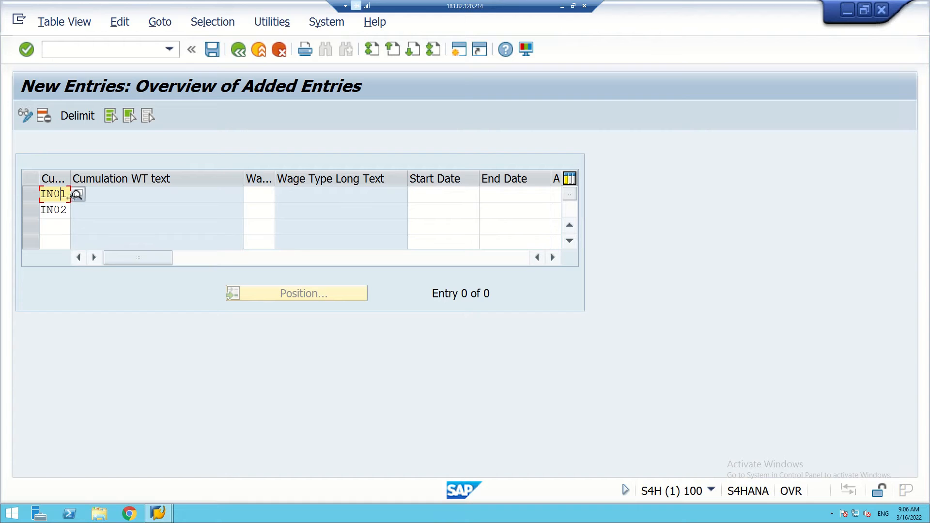
{"action": "left_click", "coordinate": [81, 195]}
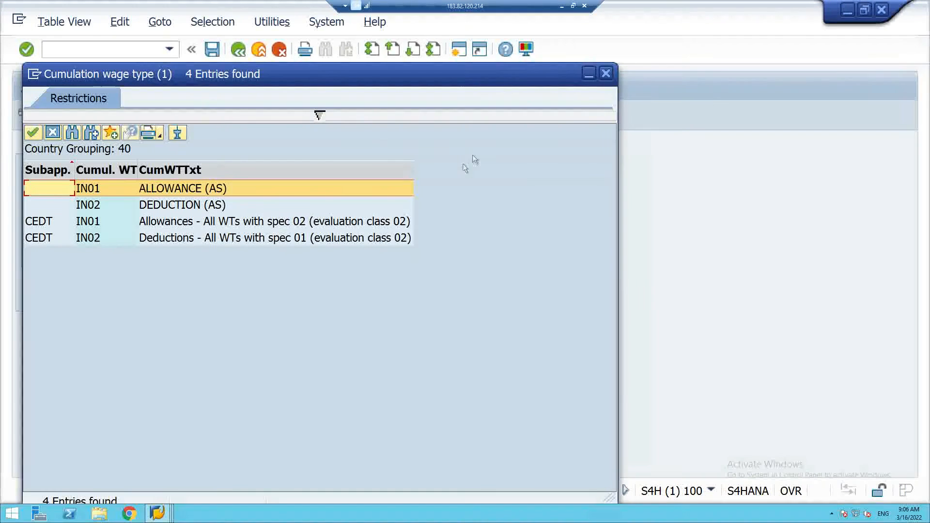
{"action": "left_click", "coordinate": [605, 74]}
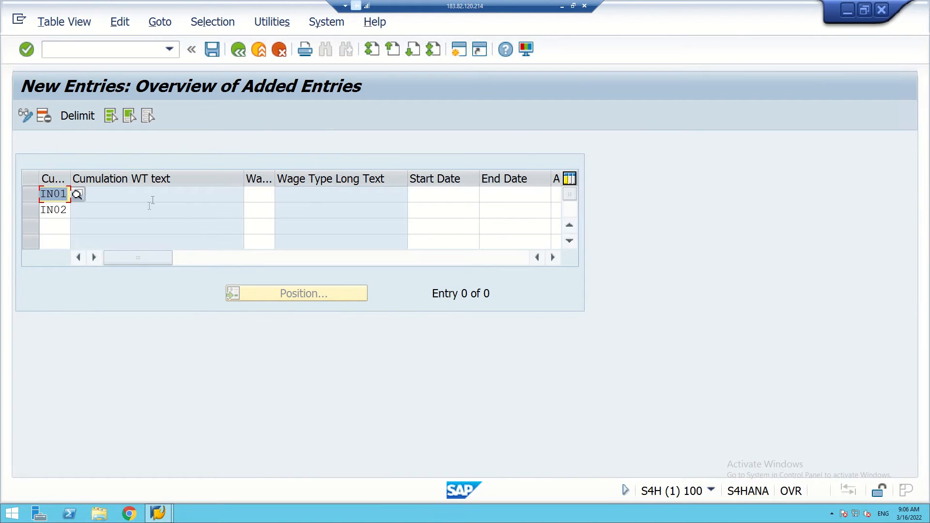
Set the IN01 row's wage type to 3000 using the variant ending 31.12.9999.
{"action": "left_click", "coordinate": [253, 195]}
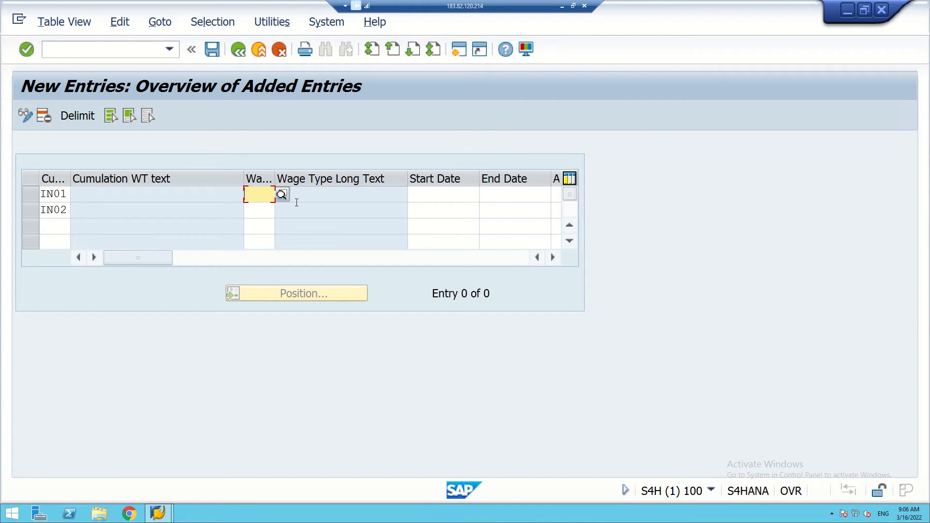
{"action": "type", "text": "3000"}
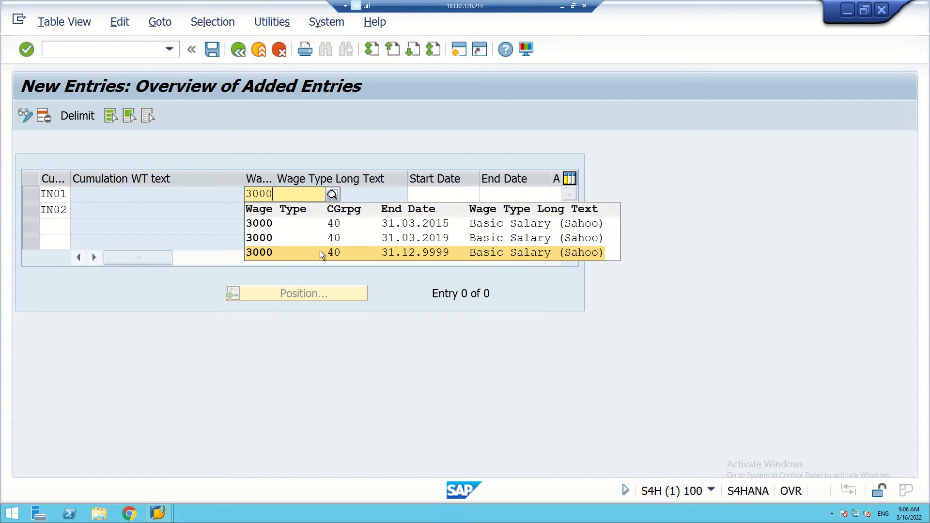
{"action": "left_click", "coordinate": [320, 252]}
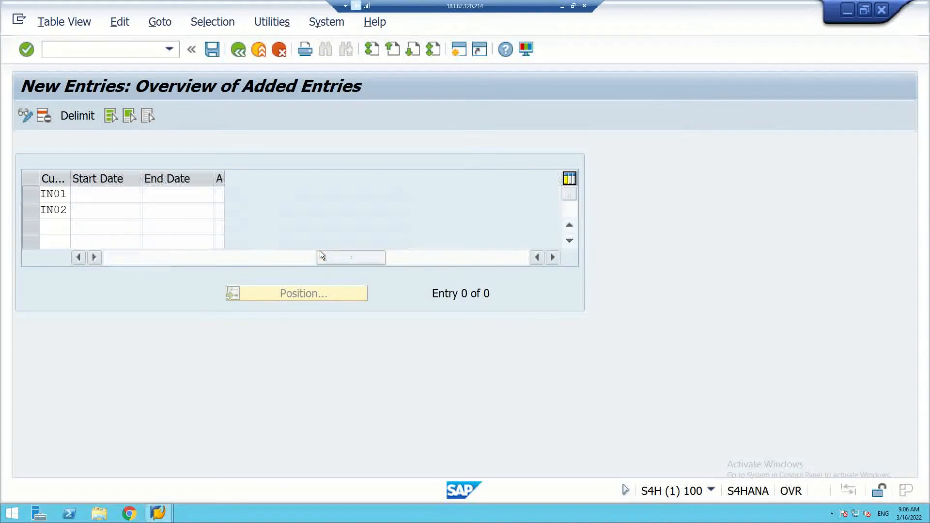
{"action": "left_click", "coordinate": [129, 193]}
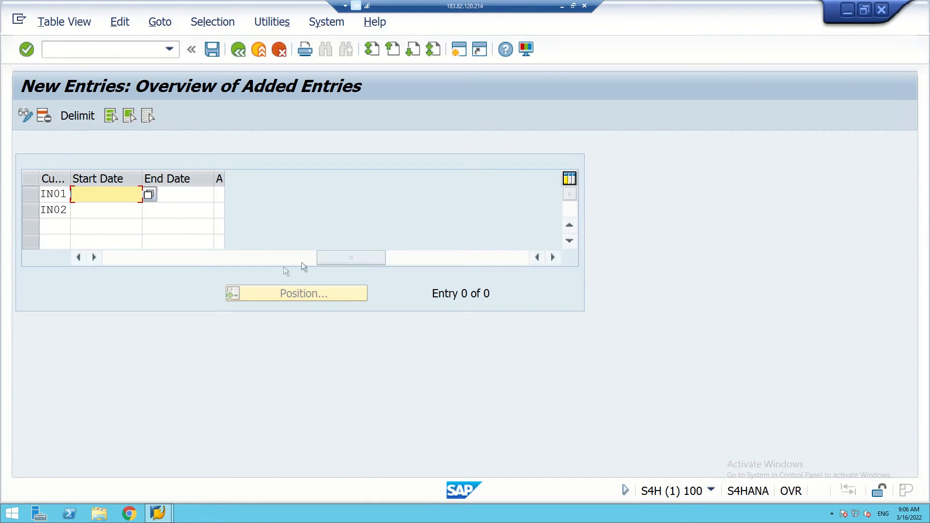
{"action": "left_click_drag", "start_coordinate": [332, 260], "coordinate": [171, 251]}
Set the IN02 row's wage type to 3000 using the variant ending 31.12.9999.
{"action": "left_click", "coordinate": [258, 215]}
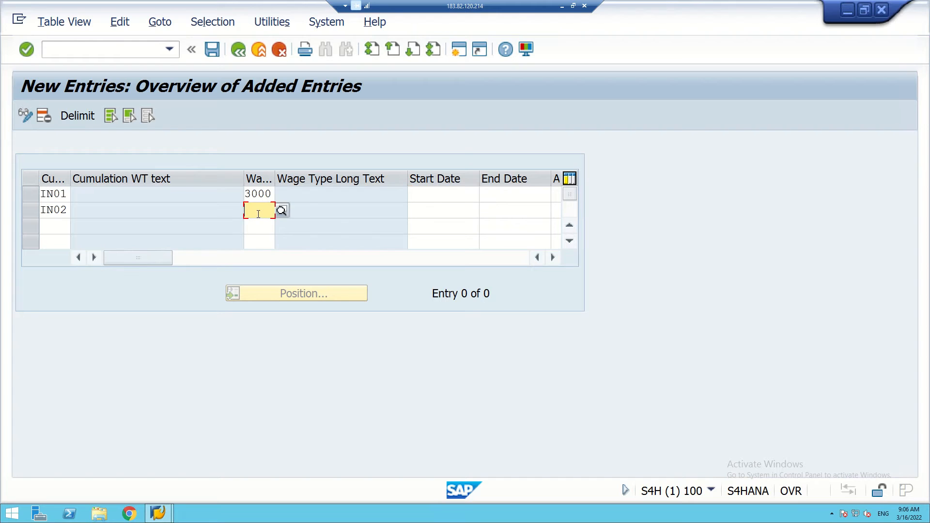
{"action": "type", "text": "3000"}
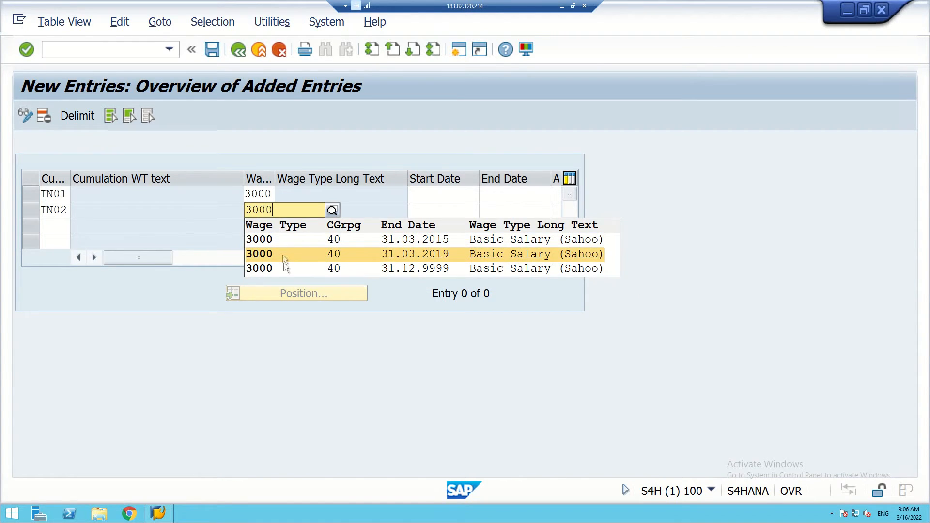
{"action": "left_click", "coordinate": [269, 269]}
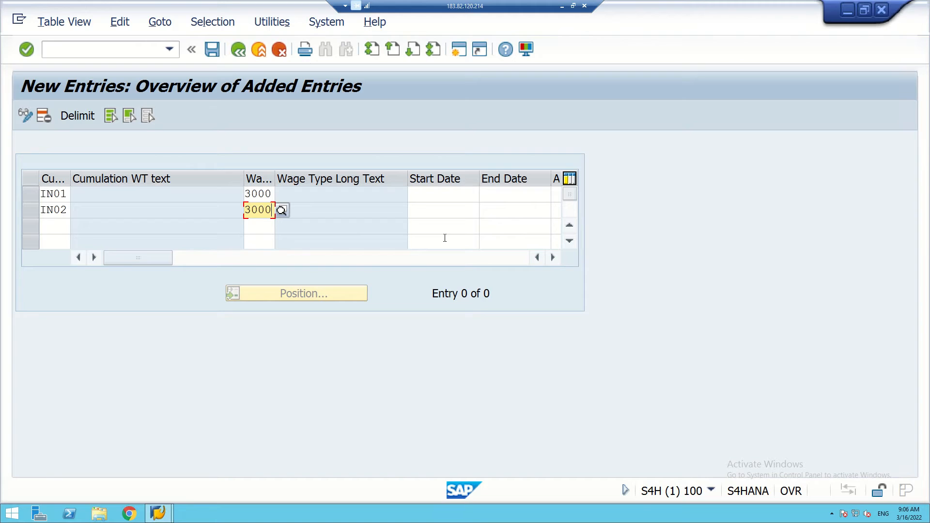
Set the start date of both the IN01 and IN02 rows to 01.02.2022.
{"action": "left_click", "coordinate": [427, 196]}
{"action": "type", "text": "01.02.2022"}
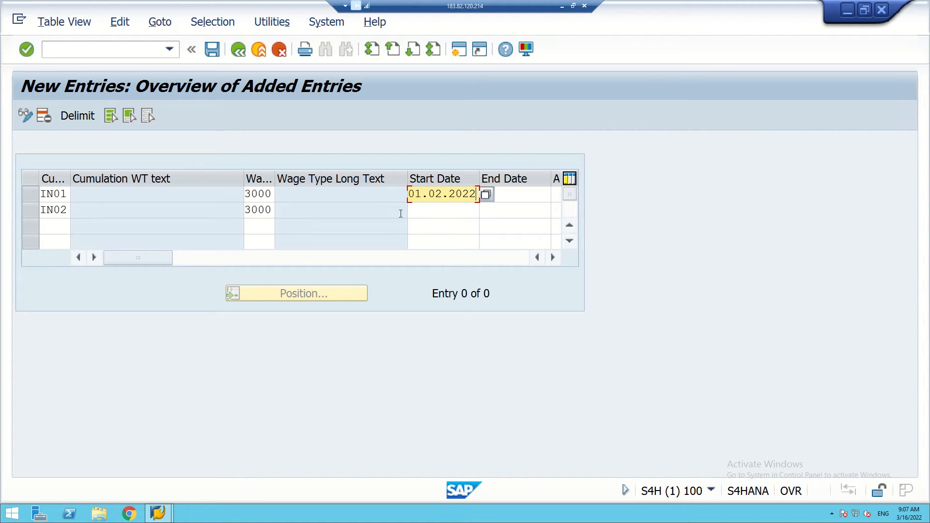
{"action": "left_click", "coordinate": [424, 212]}
{"action": "type", "text": "0"}
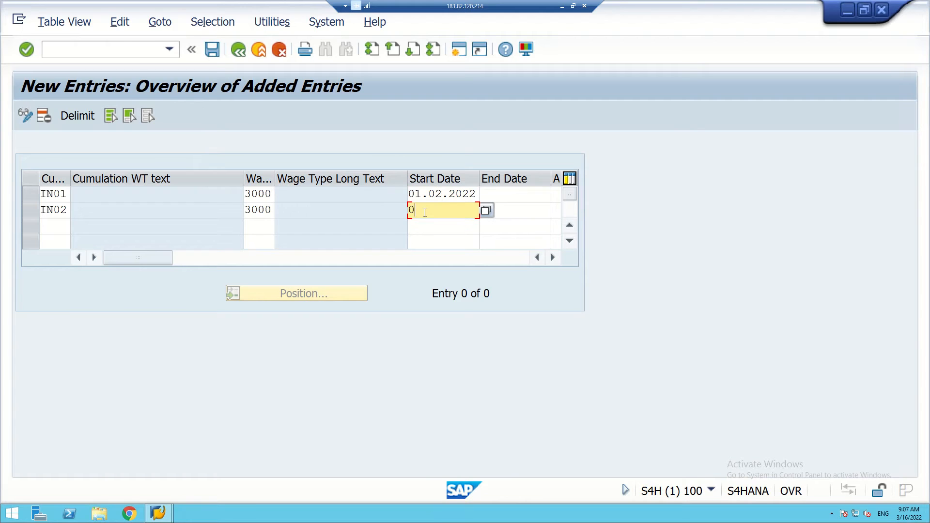
{"action": "type", "text": "1.02.2022"}
Set the end date of both the IN01 and IN02 rows to 31.12.9999 and try to save the entries.
{"action": "left_click", "coordinate": [501, 193]}
{"action": "type", "text": "31.1"}
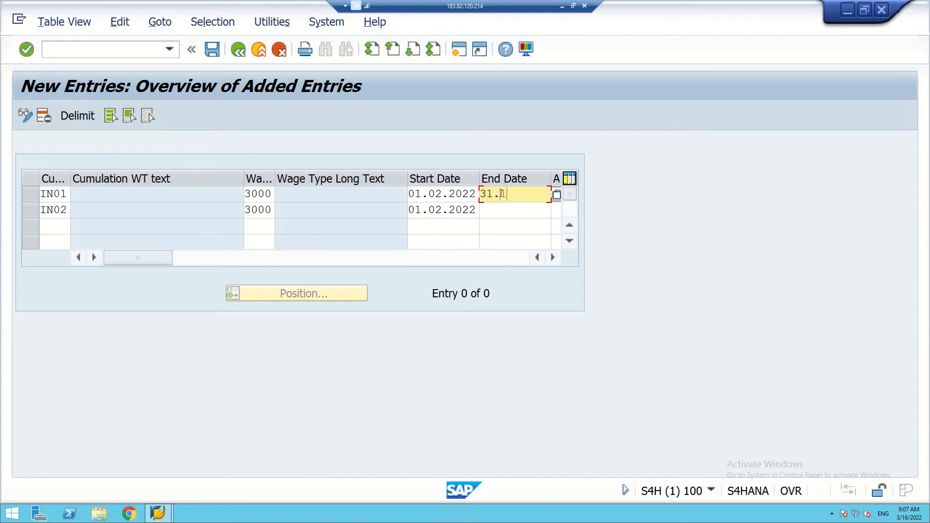
{"action": "type", "text": "2.9999"}
{"action": "left_click", "coordinate": [511, 211]}
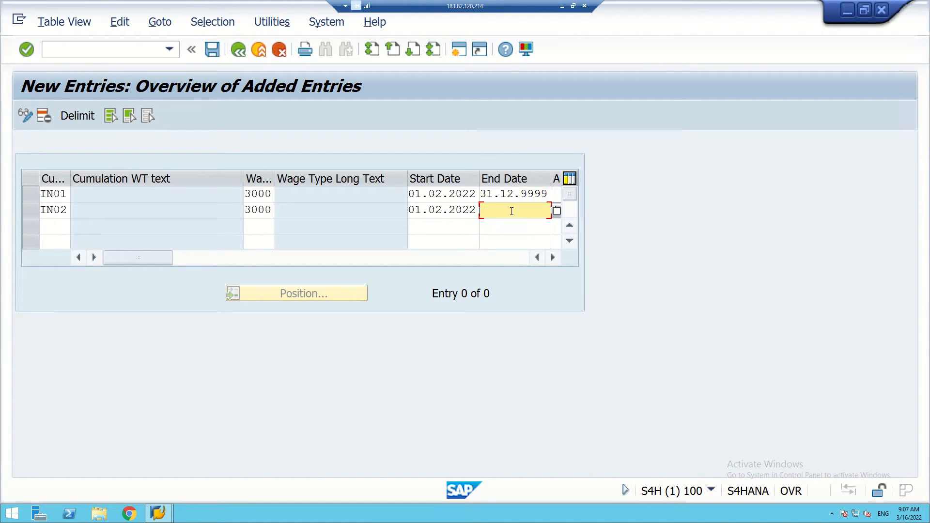
{"action": "type", "text": "31.12.9999"}
{"action": "left_click", "coordinate": [212, 49]}
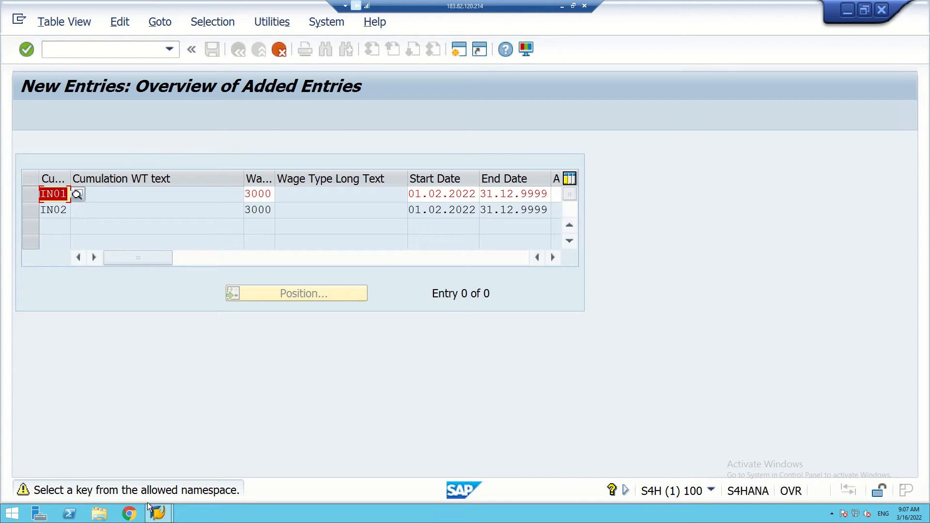
Check the available cumulation wage types for the IN01 row without changing the selection.
{"action": "left_click", "coordinate": [77, 194]}
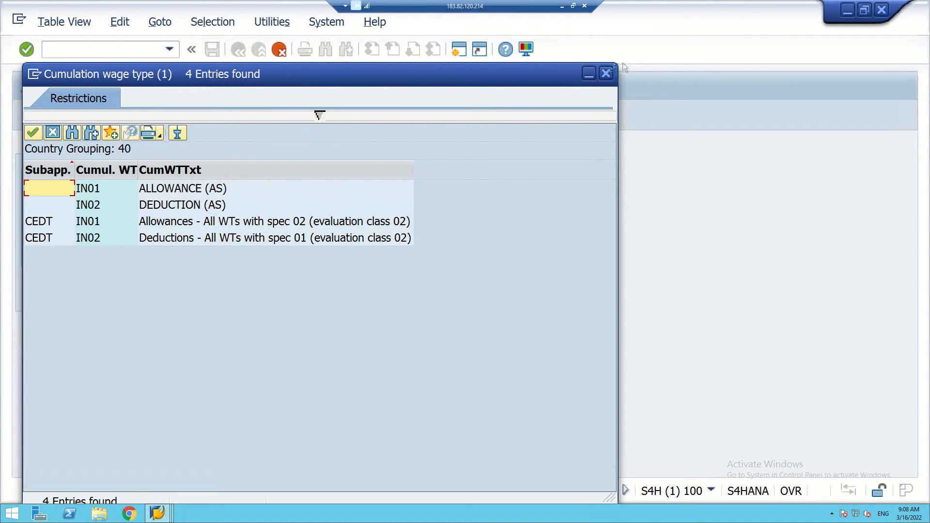
{"action": "left_click", "coordinate": [606, 74]}
{"action": "left_click", "coordinate": [561, 6]}
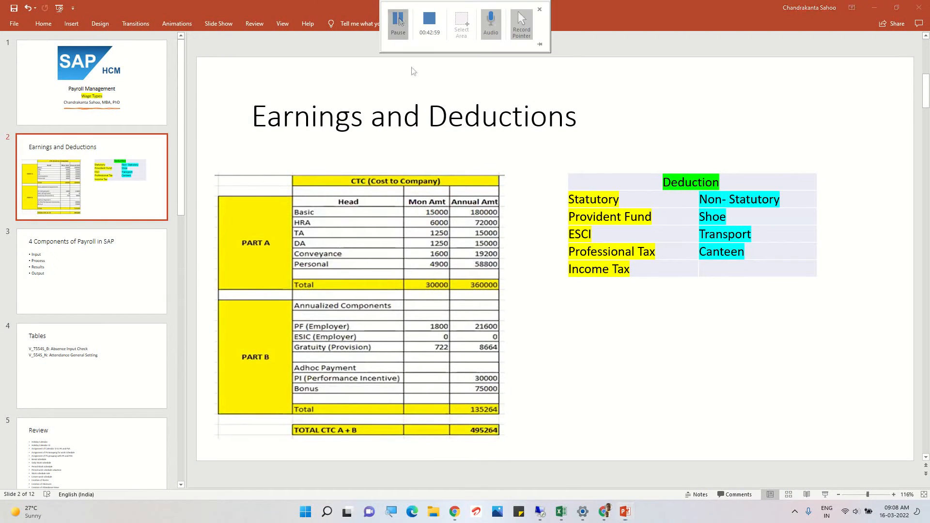
{"action": "left_click", "coordinate": [540, 511]}
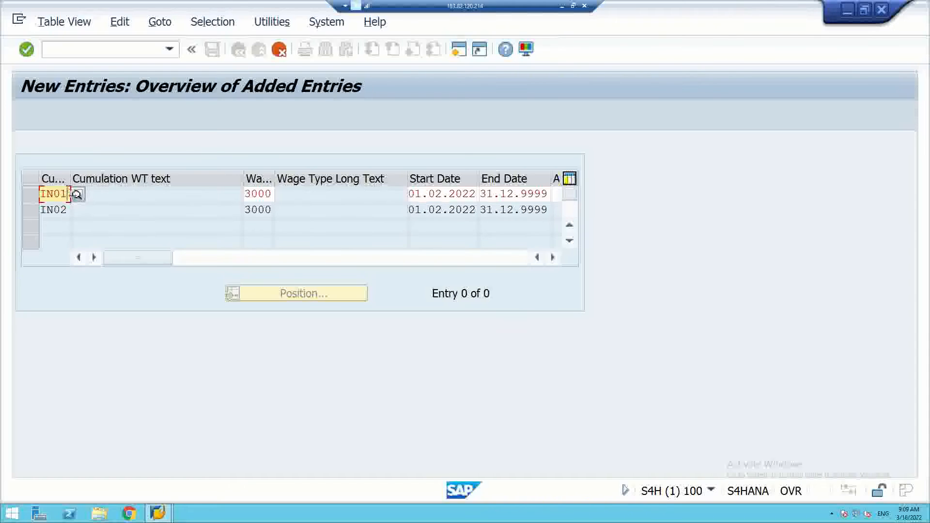
Reselect IN01 and IN02 for the two rows from the CEDT cumulation wage types, confirm them and cancel the customizing request prompt.
{"action": "left_click", "coordinate": [76, 197]}
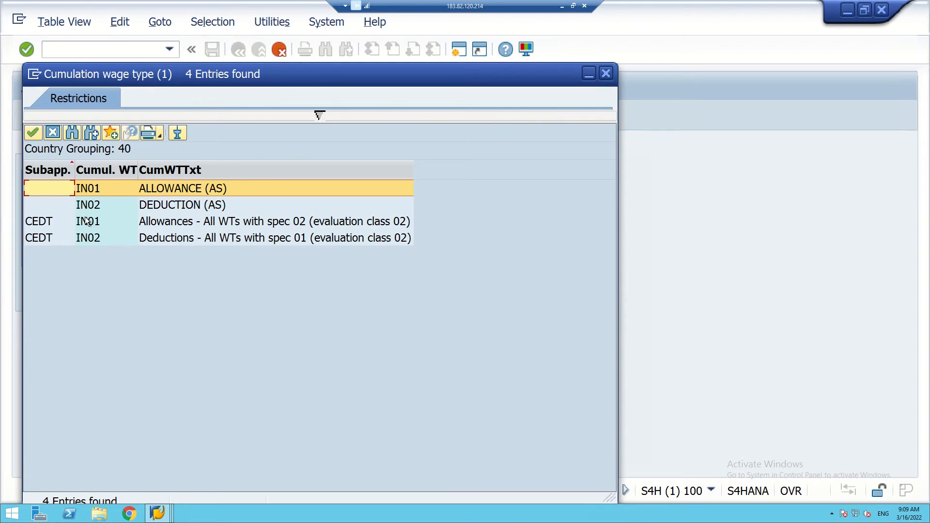
{"action": "double_click", "coordinate": [87, 221]}
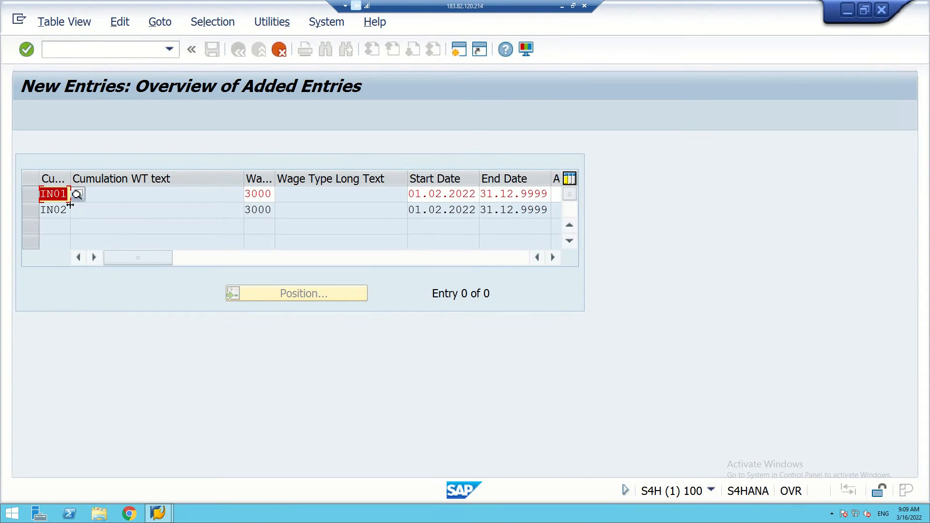
{"action": "left_click", "coordinate": [63, 209]}
{"action": "left_click", "coordinate": [77, 210]}
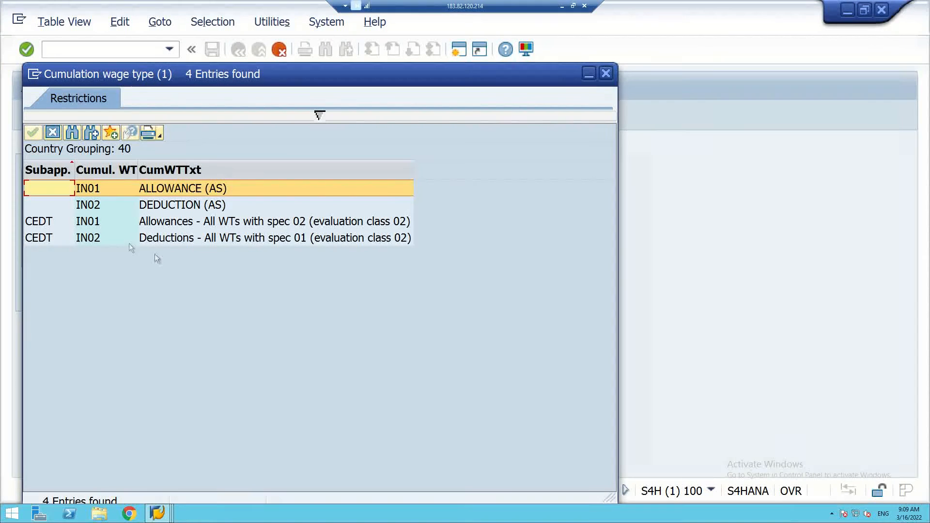
{"action": "left_click", "coordinate": [165, 237]}
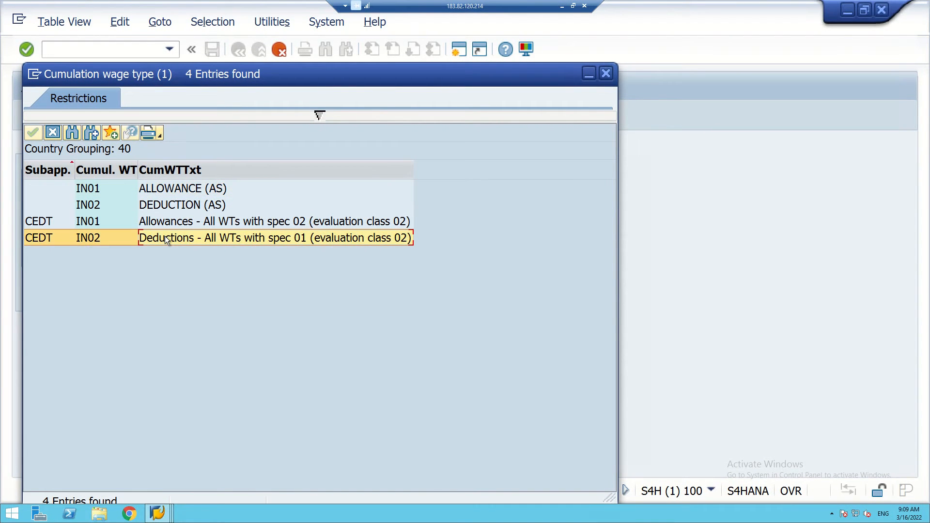
{"action": "left_click", "coordinate": [115, 240]}
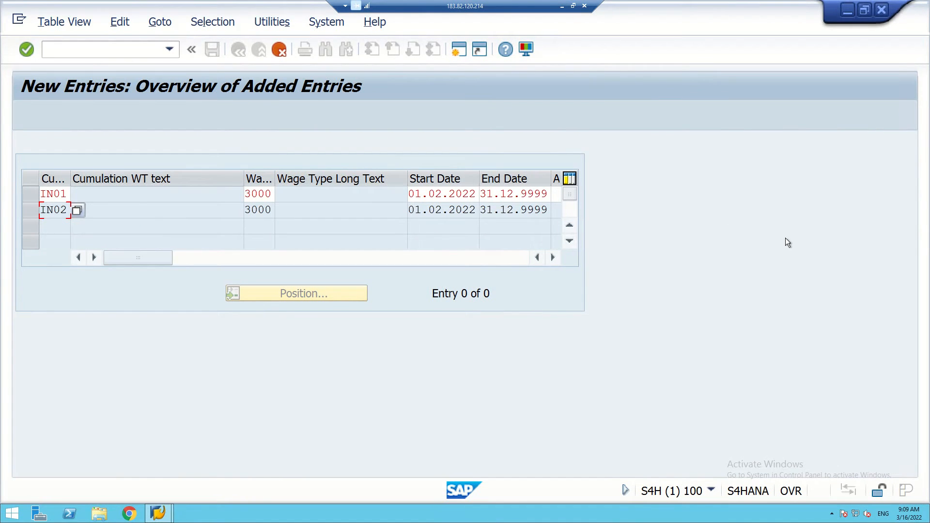
{"action": "key", "text": "Return"}
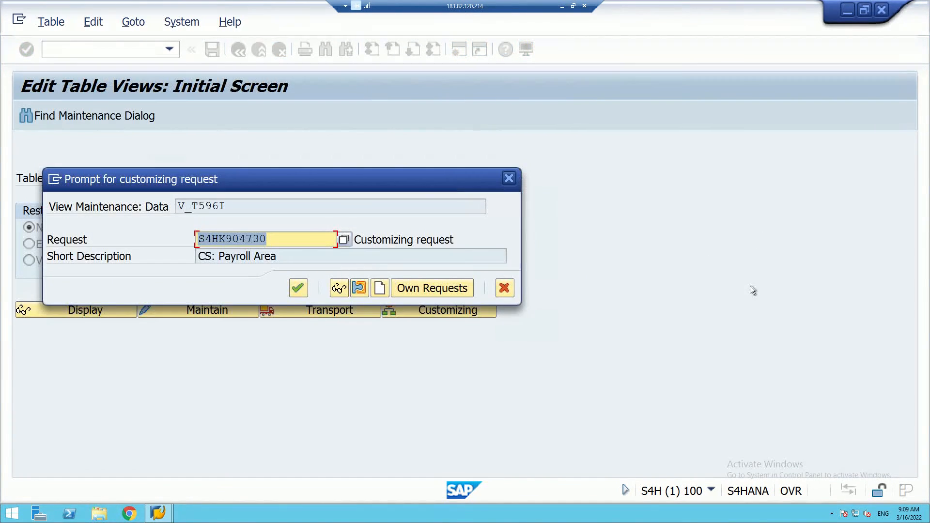
{"action": "left_click", "coordinate": [509, 179]}
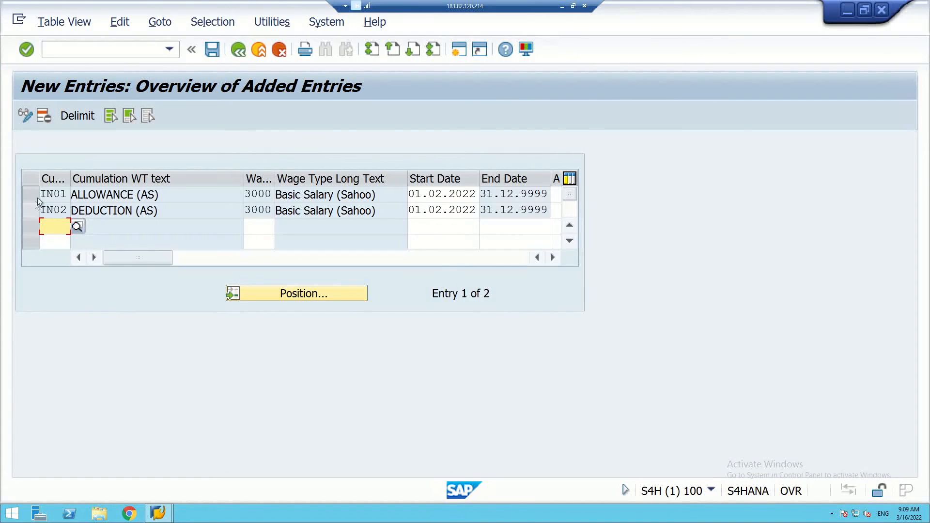
Recheck the IN01 row's cumulation wage type choices and save both assignments under customizing request S4HK904730.
{"action": "left_click", "coordinate": [67, 194]}
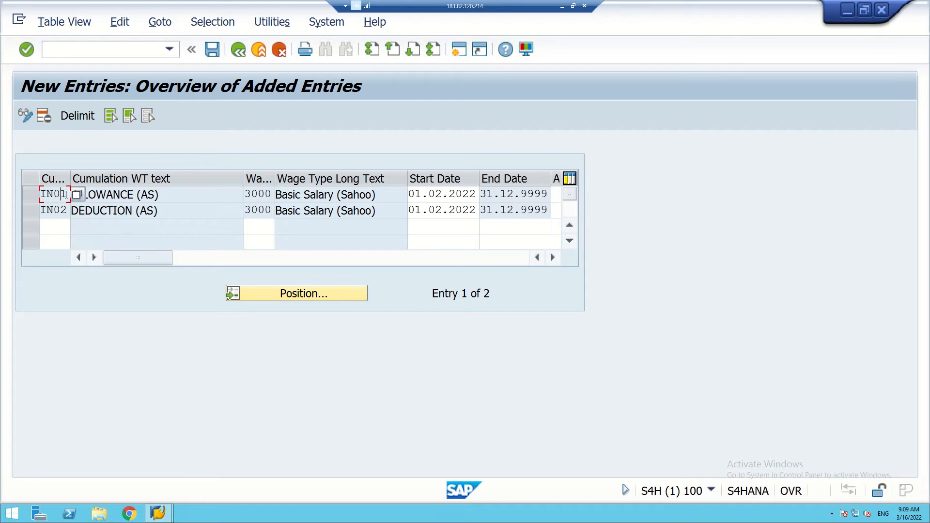
{"action": "left_click", "coordinate": [76, 194]}
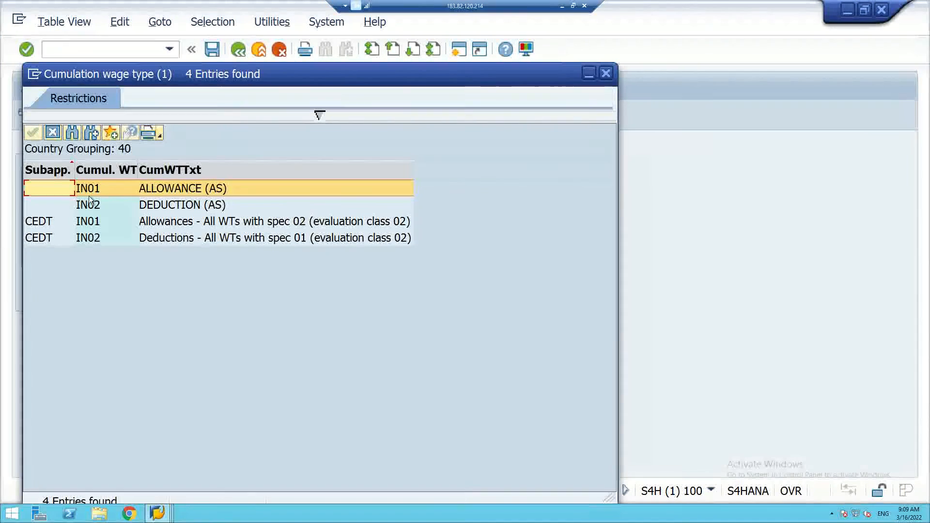
{"action": "left_click", "coordinate": [92, 191]}
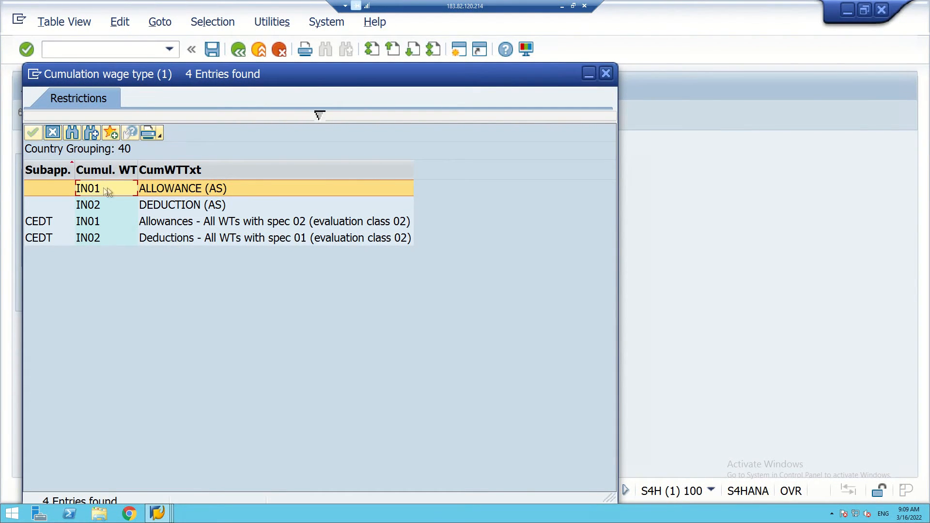
{"action": "double_click", "coordinate": [65, 193]}
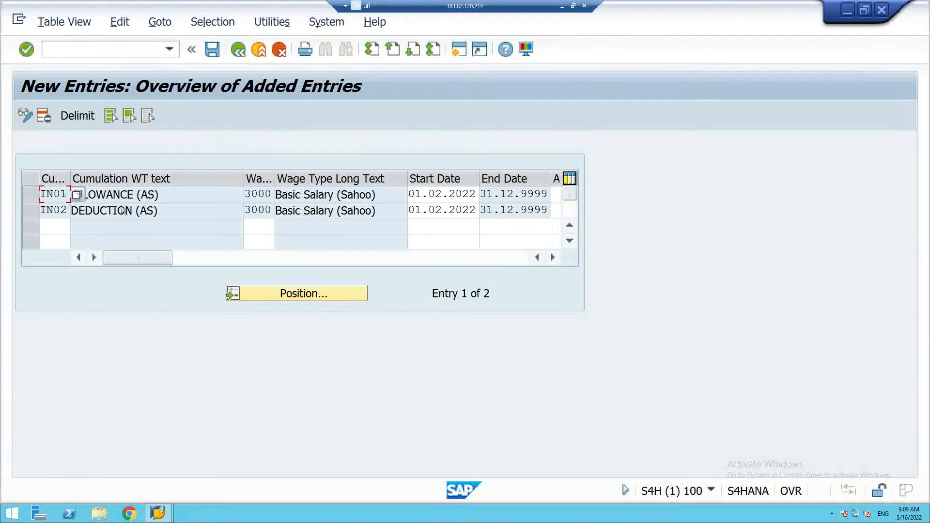
{"action": "left_click", "coordinate": [212, 49]}
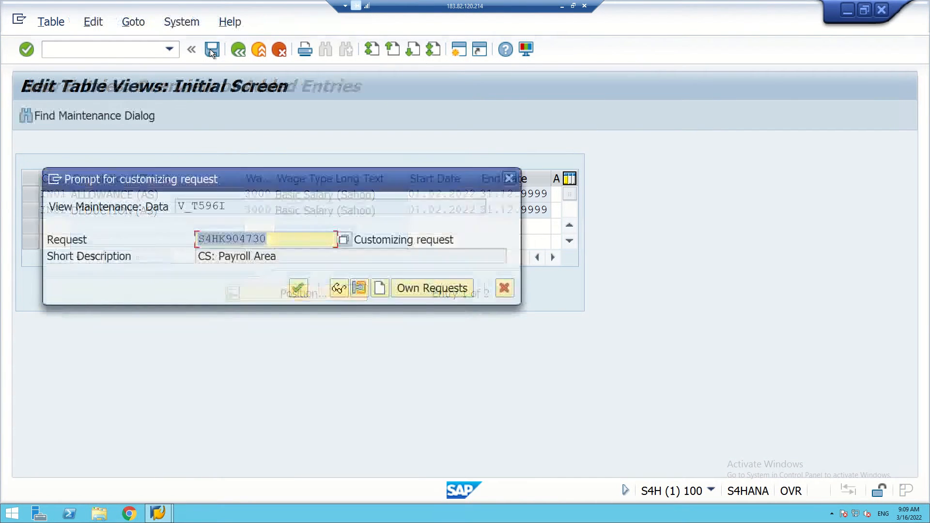
{"action": "left_click", "coordinate": [298, 289]}
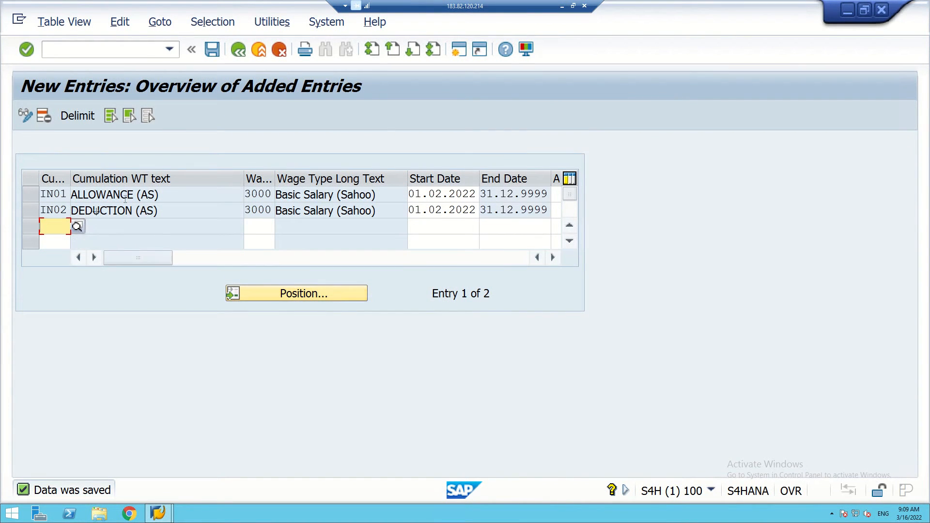
Switch the wage type assignments to display mode and review the IN01 assignment of wage type 3000.
{"action": "left_click", "coordinate": [151, 194]}
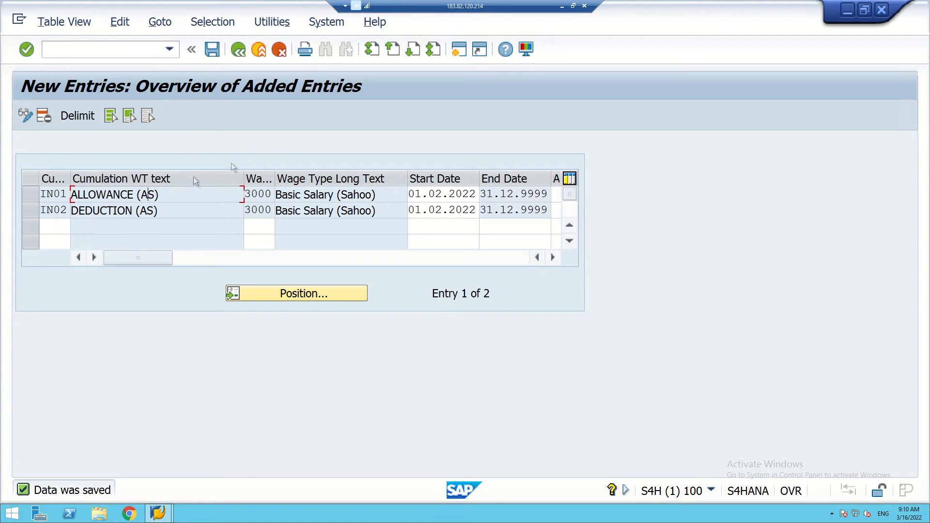
{"action": "left_click", "coordinate": [149, 194]}
{"action": "left_click", "coordinate": [25, 116]}
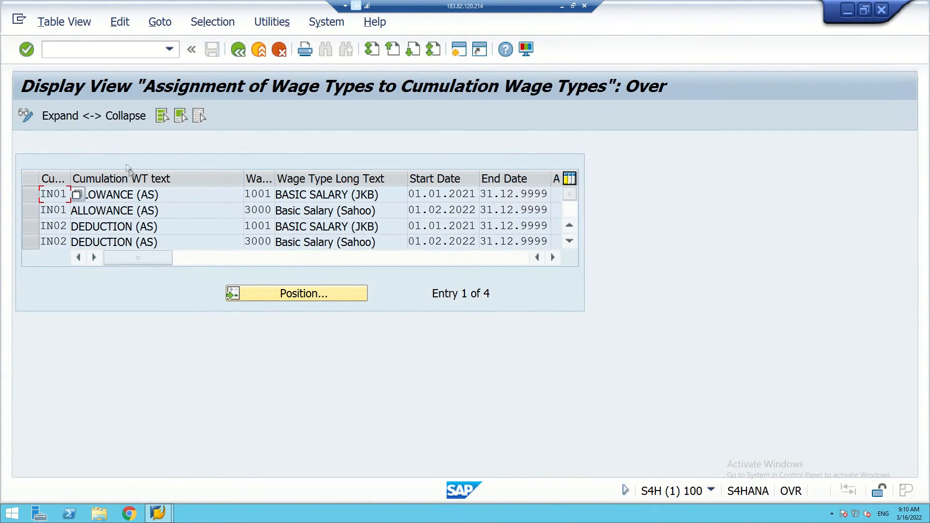
{"action": "left_click", "coordinate": [149, 209]}
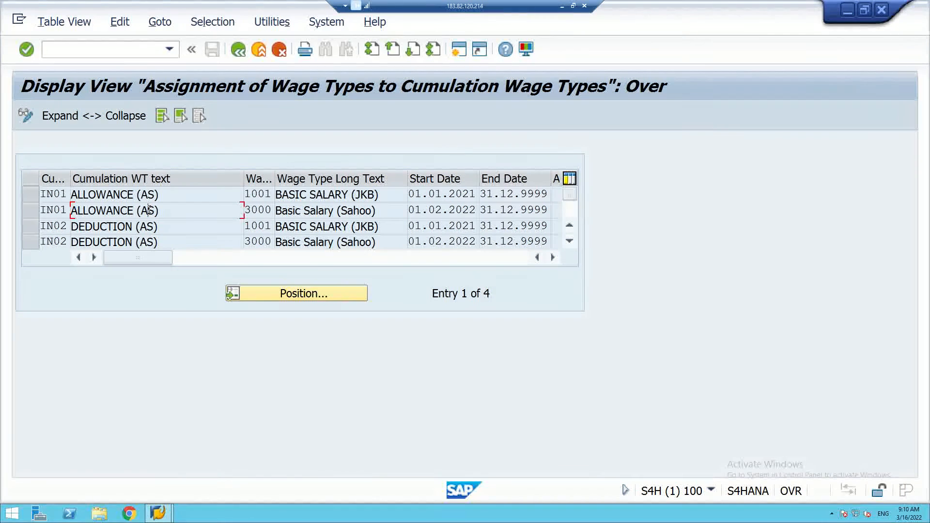
Leave table view maintenance and open the HR Form Editor with transaction PE51.
{"action": "left_click", "coordinate": [238, 49]}
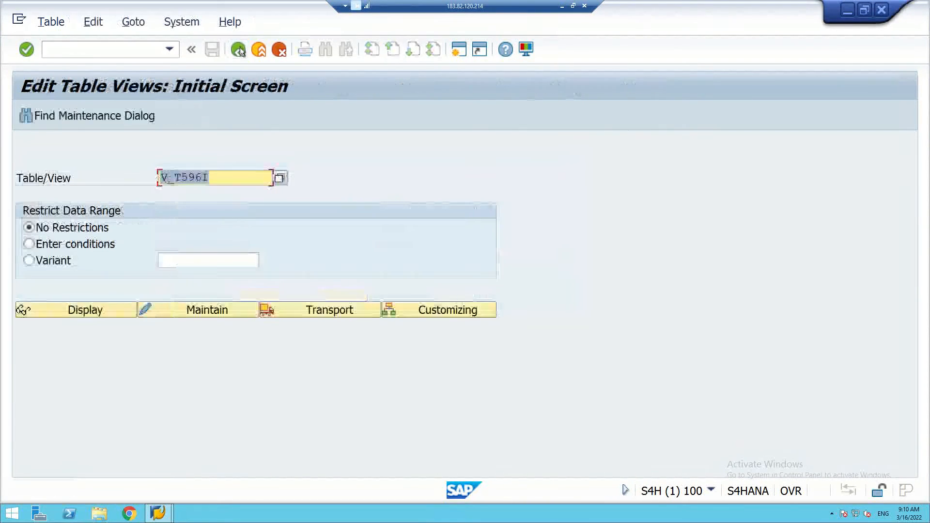
{"action": "left_click", "coordinate": [218, 177]}
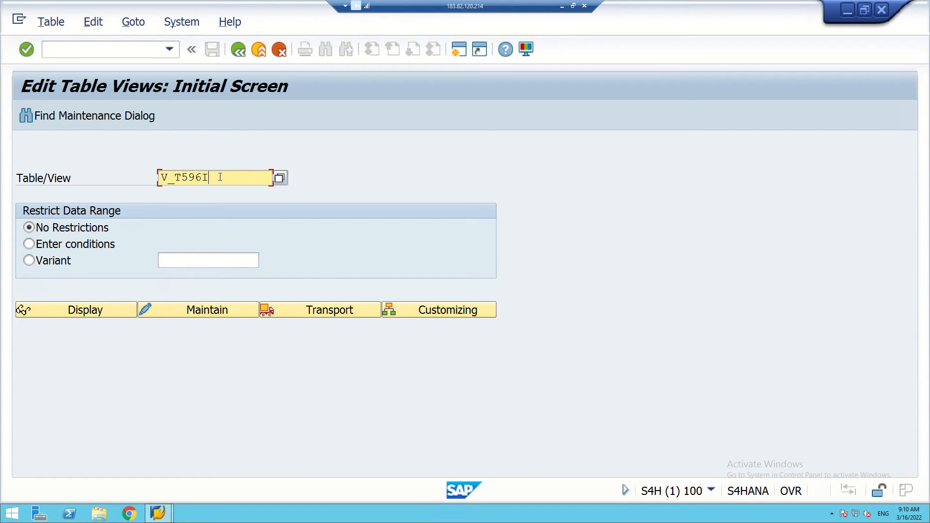
{"action": "left_click", "coordinate": [244, 50]}
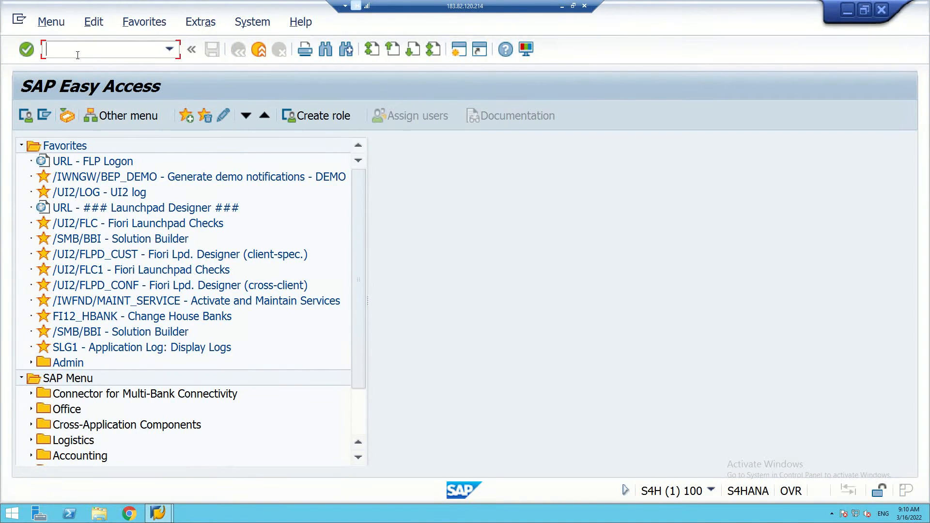
{"action": "type", "text": "PE51"}
{"action": "key", "text": "Return"}
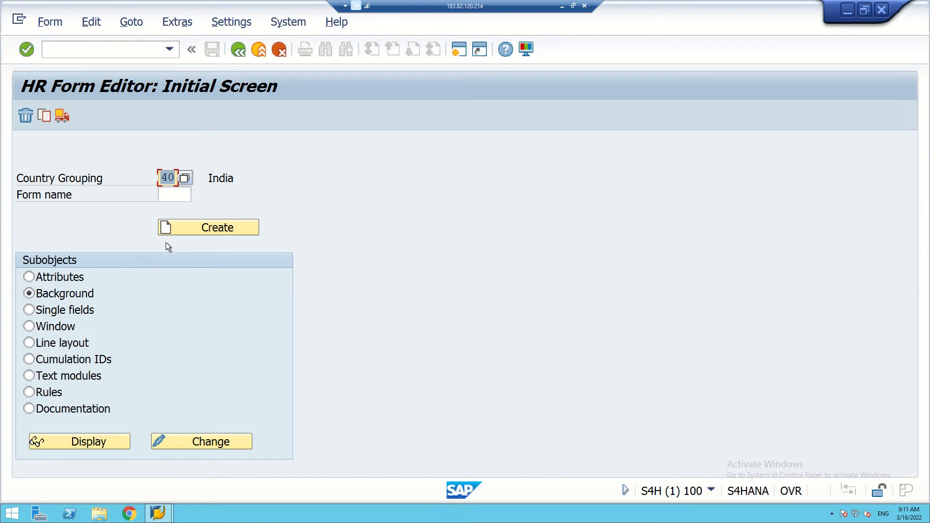
Choose form IN01 from the form name list for country grouping 40 and start copying it.
{"action": "left_click", "coordinate": [175, 193]}
{"action": "type", "text": "IN01"}
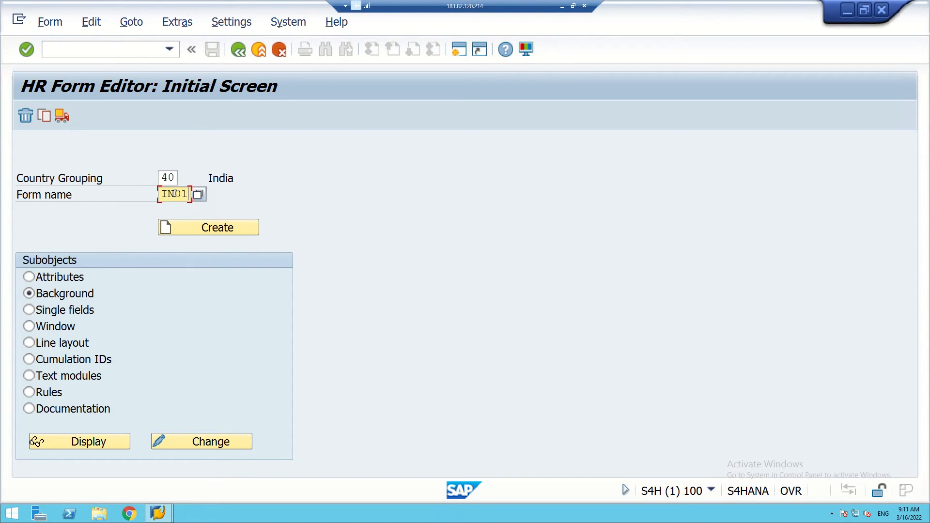
{"action": "left_click", "coordinate": [198, 194]}
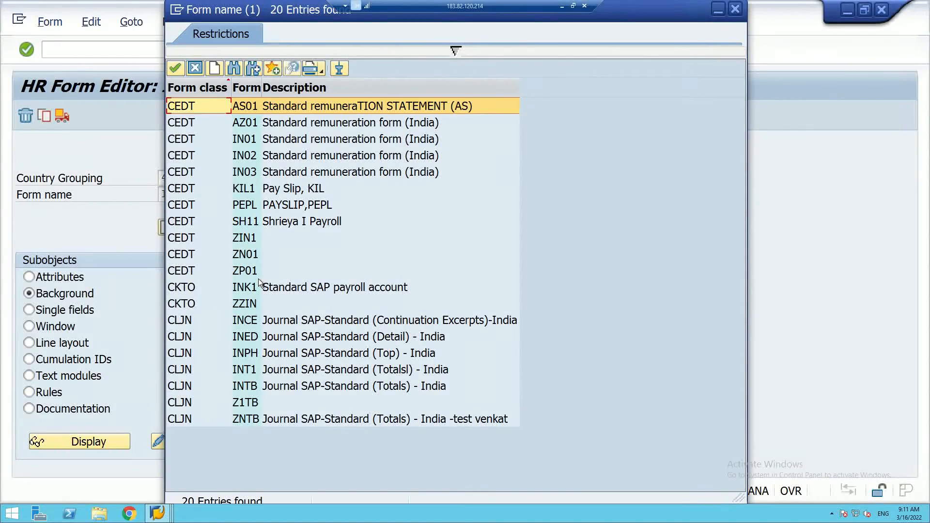
{"action": "double_click", "coordinate": [255, 138]}
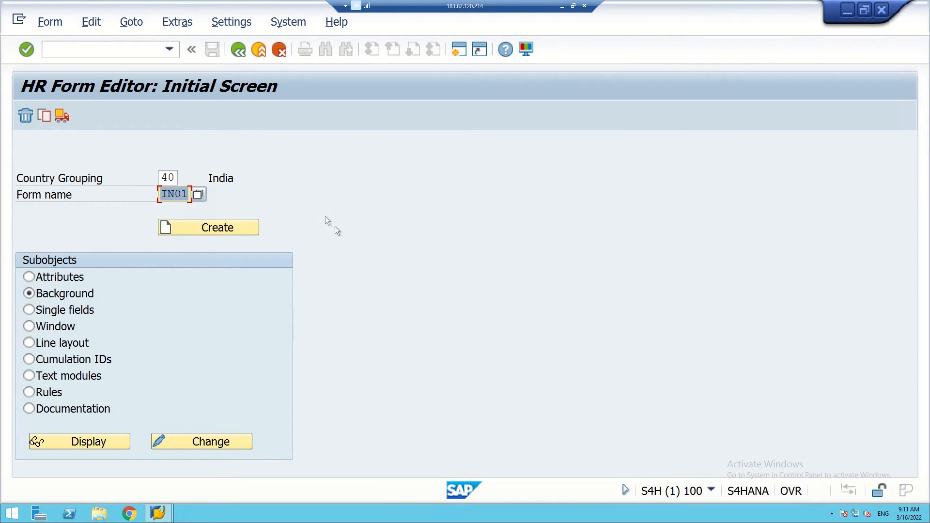
{"action": "left_click", "coordinate": [44, 118]}
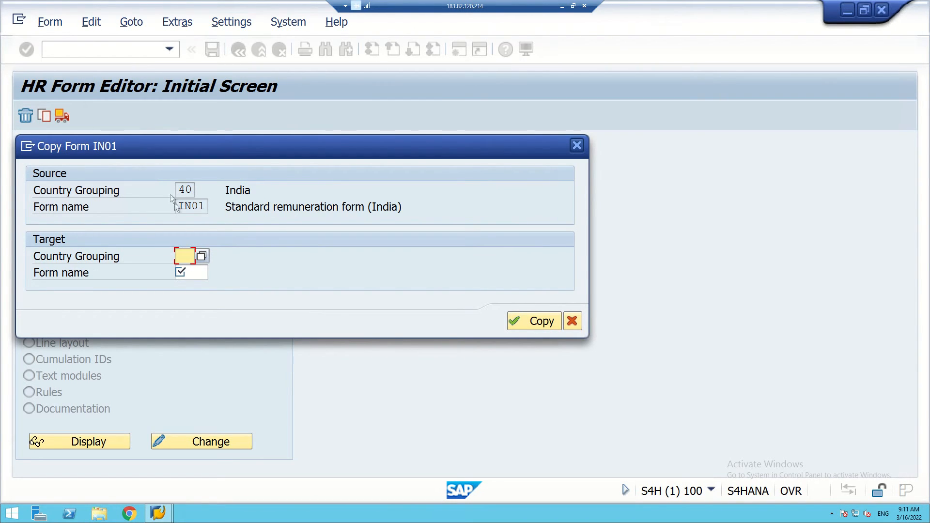
Name the target form CK01, try to copy it without a target country grouping and dismiss the error.
{"action": "left_click", "coordinate": [196, 274]}
{"action": "type", "text": "C"}
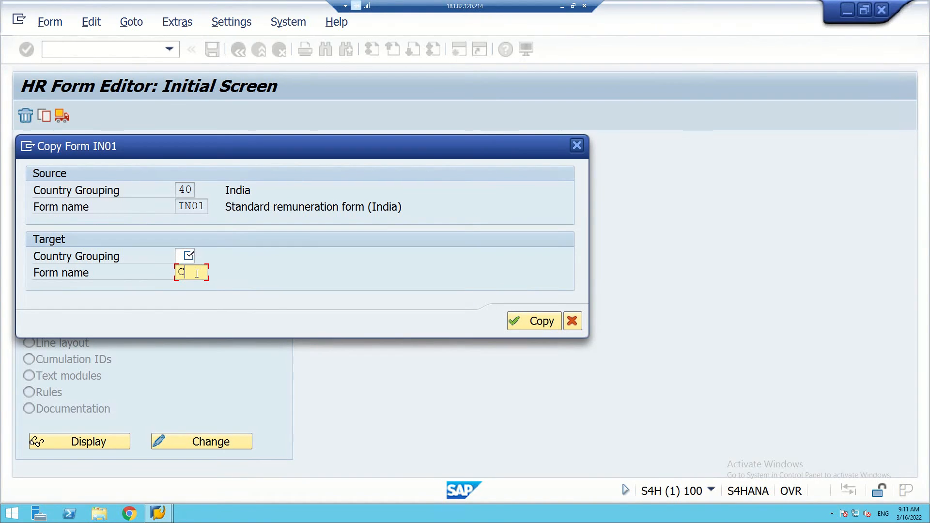
{"action": "type", "text": "K01"}
{"action": "left_click", "coordinate": [542, 326]}
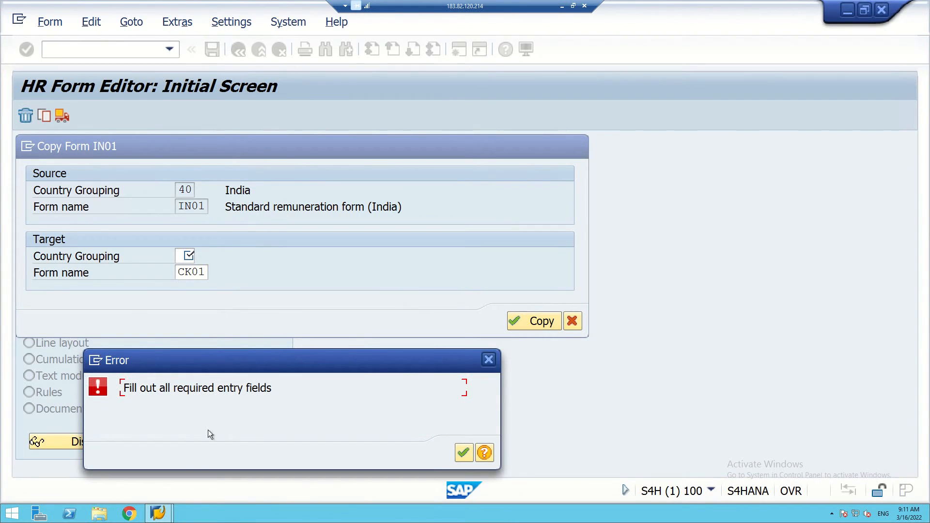
{"action": "left_click", "coordinate": [463, 452]}
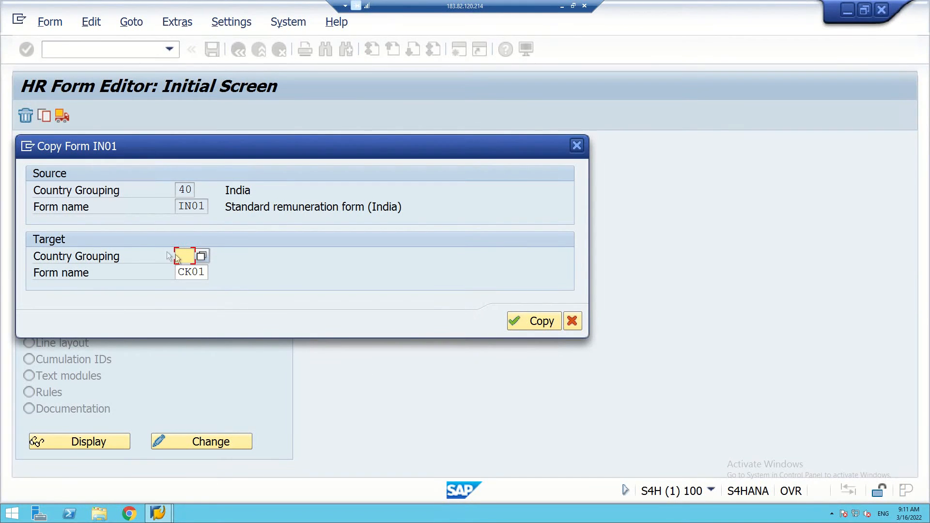
Set the target country grouping to 40 and complete the form copy under customizing request S4HK904730.
{"action": "type", "text": "40"}
{"action": "left_click", "coordinate": [201, 256]}
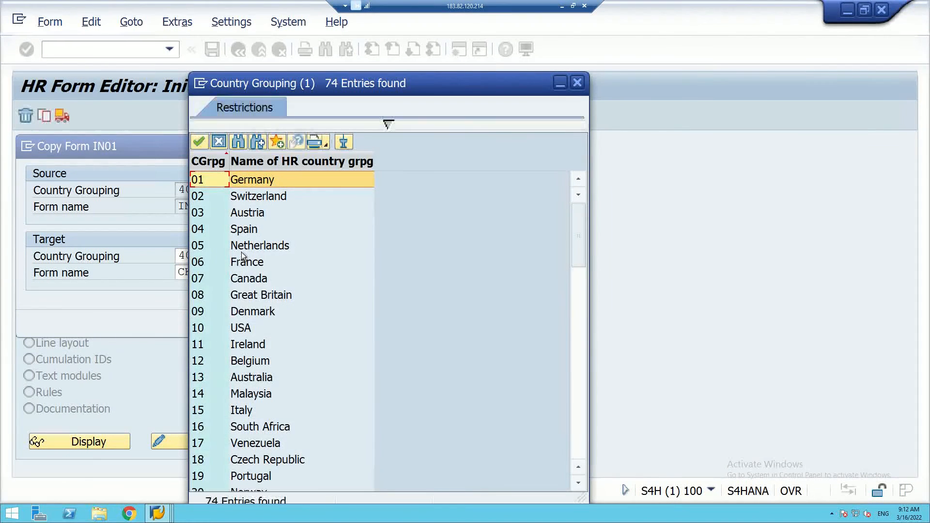
{"action": "scroll", "coordinate": [241, 251], "scroll_direction": "down", "scroll_amount": 3}
{"action": "scroll", "coordinate": [241, 251], "scroll_direction": "down", "scroll_amount": 10}
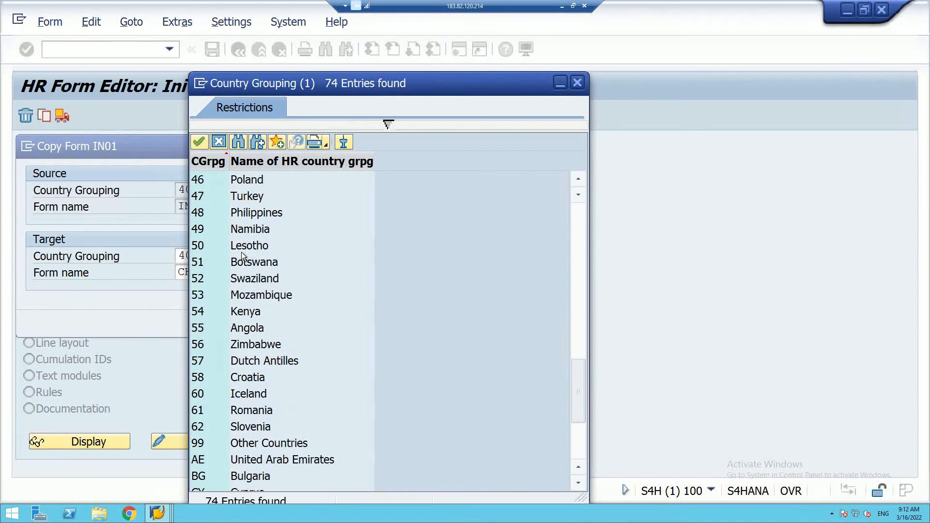
{"action": "scroll", "coordinate": [238, 248], "scroll_direction": "up", "scroll_amount": 4}
{"action": "double_click", "coordinate": [237, 280]}
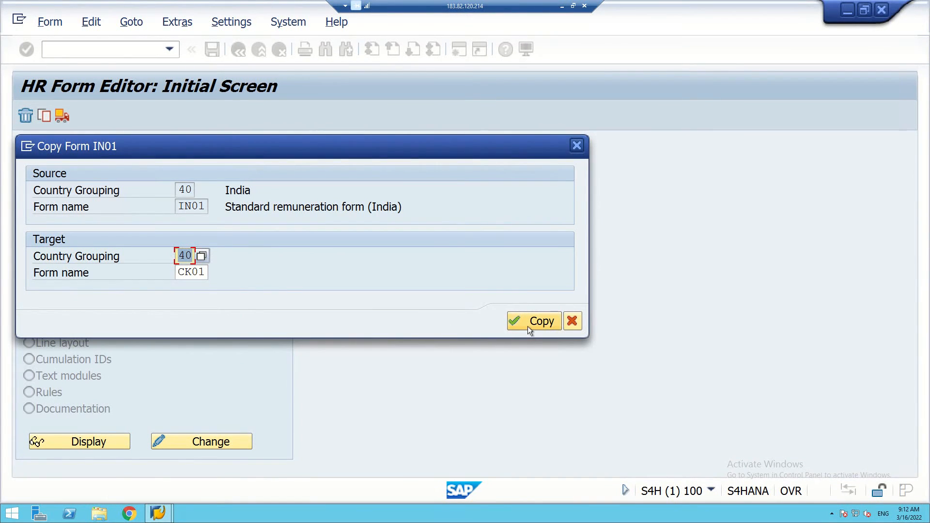
{"action": "left_click", "coordinate": [528, 326]}
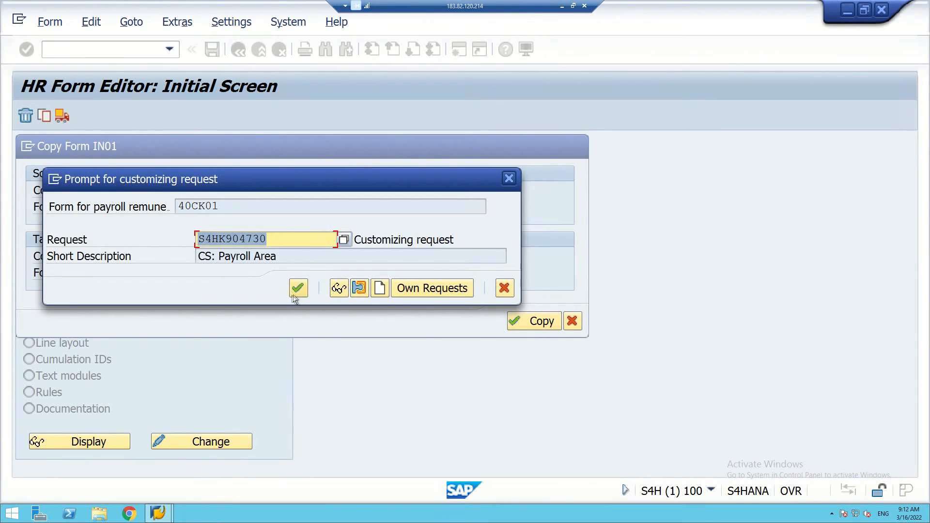
{"action": "left_click", "coordinate": [293, 294]}
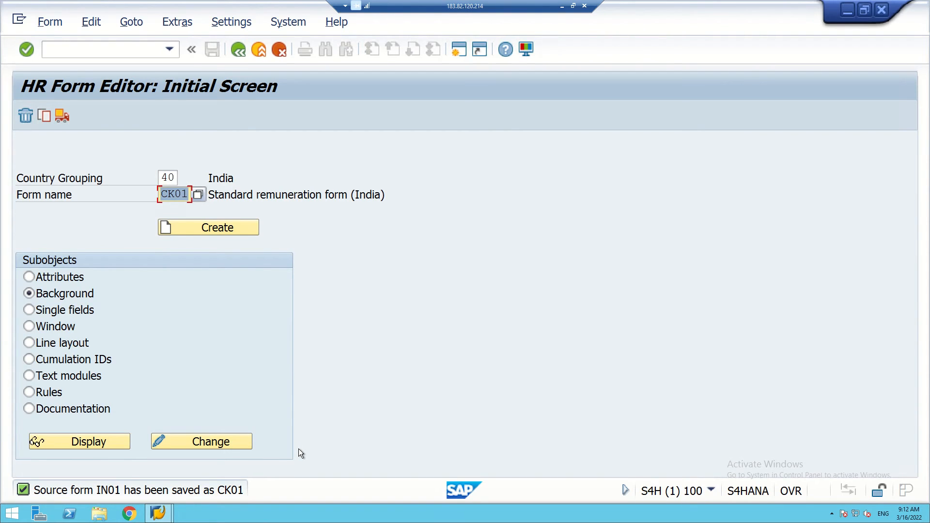
Open the attributes of form CK01 for changing, examine the available form classes and close the list.
{"action": "left_click", "coordinate": [31, 276]}
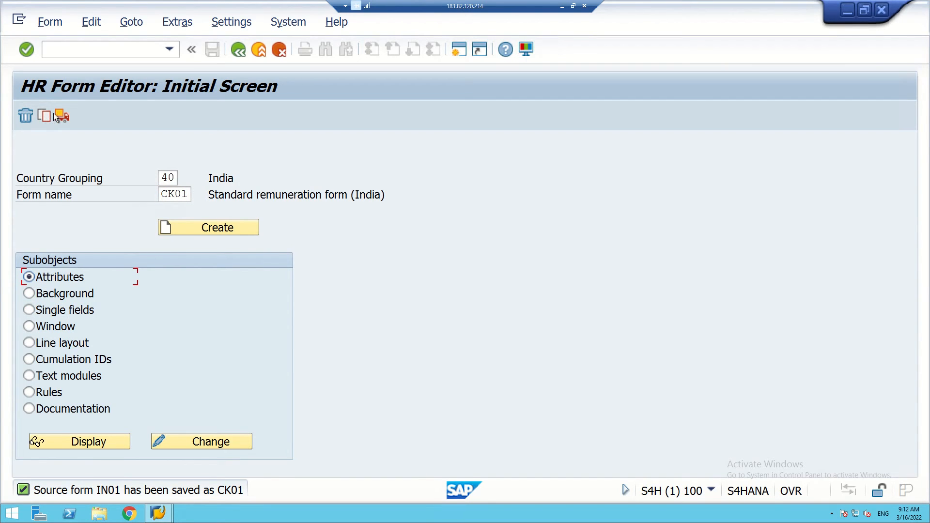
{"action": "left_click", "coordinate": [201, 442]}
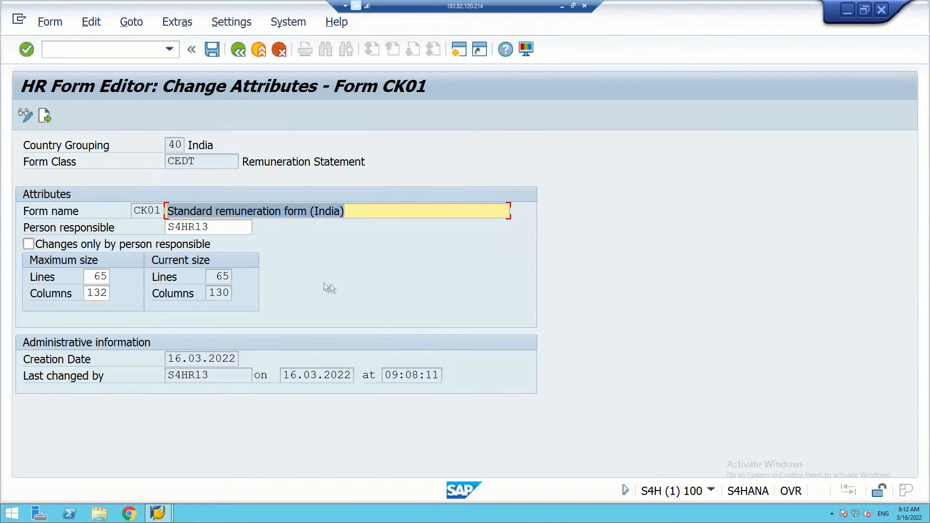
{"action": "left_click", "coordinate": [199, 164]}
{"action": "left_click", "coordinate": [245, 162]}
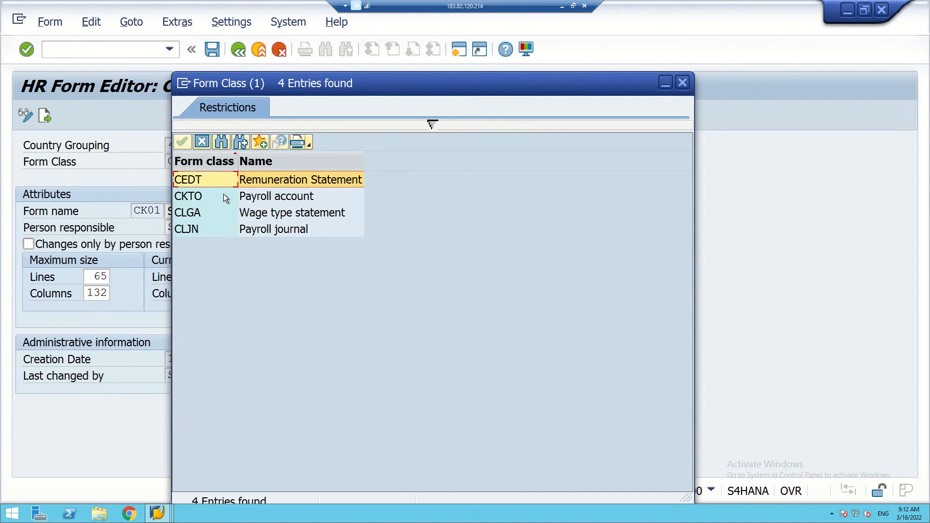
{"action": "left_click", "coordinate": [682, 84]}
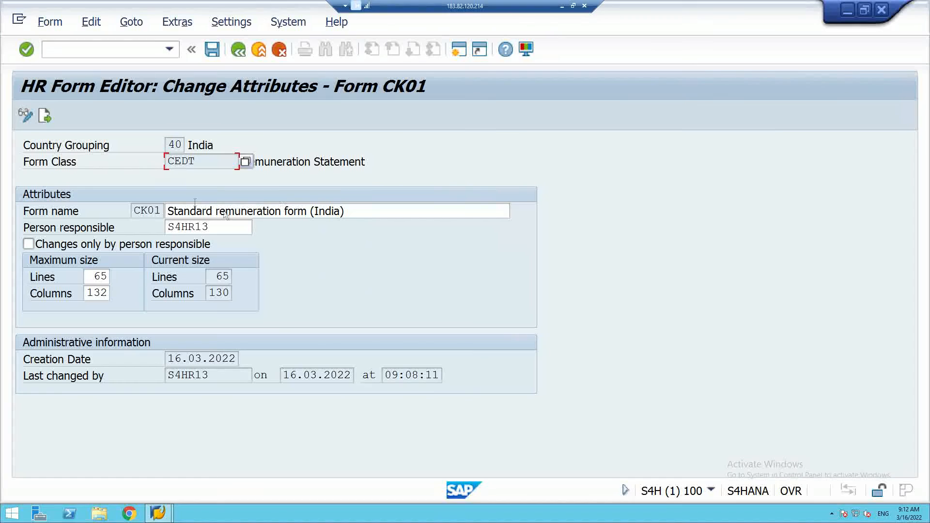
View the English background layout of form CK01, then return to the form editor's initial screen.
{"action": "left_click", "coordinate": [45, 115]}
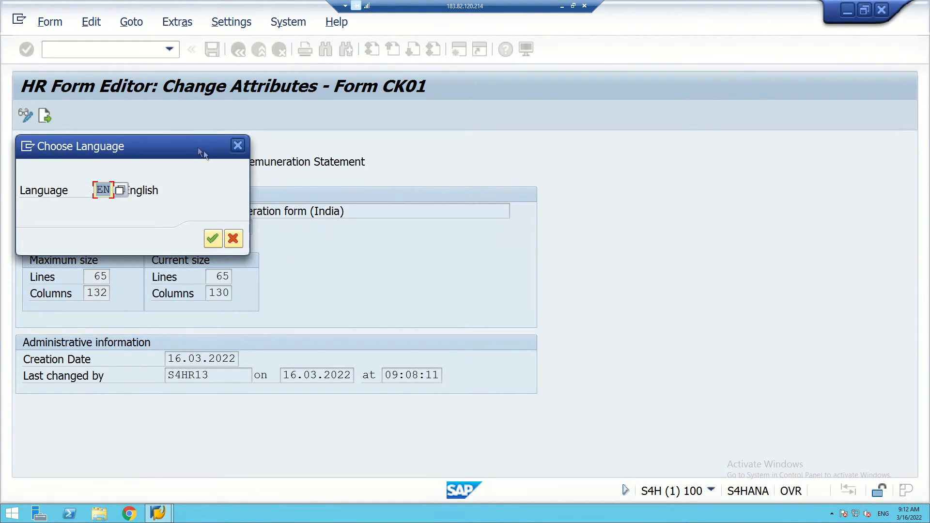
{"action": "left_click", "coordinate": [211, 240]}
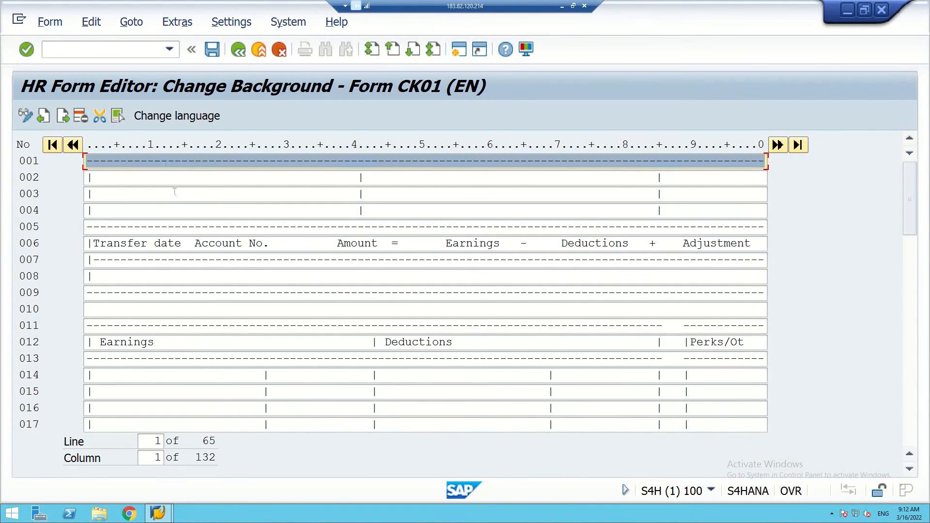
{"action": "left_click", "coordinate": [232, 51]}
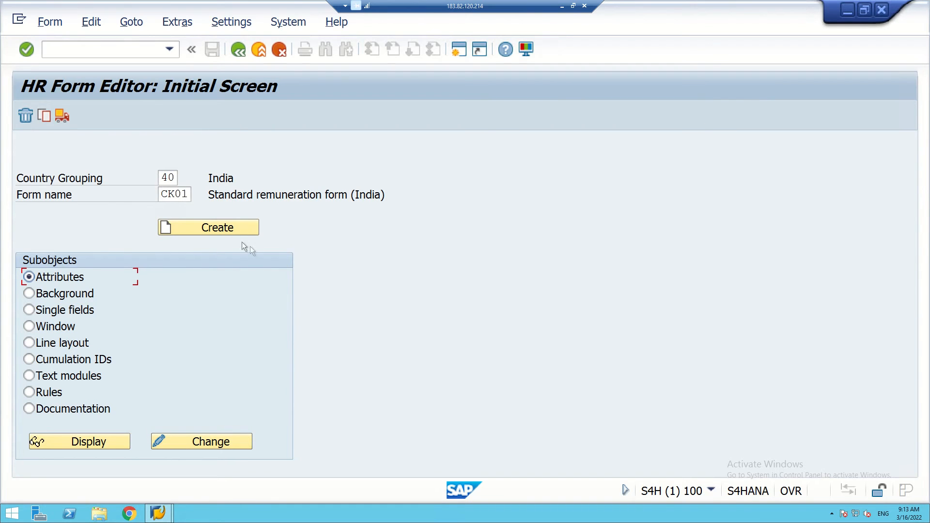
Try to create form CK01 again, then open its existing attributes for changing and save.
{"action": "left_click", "coordinate": [223, 228]}
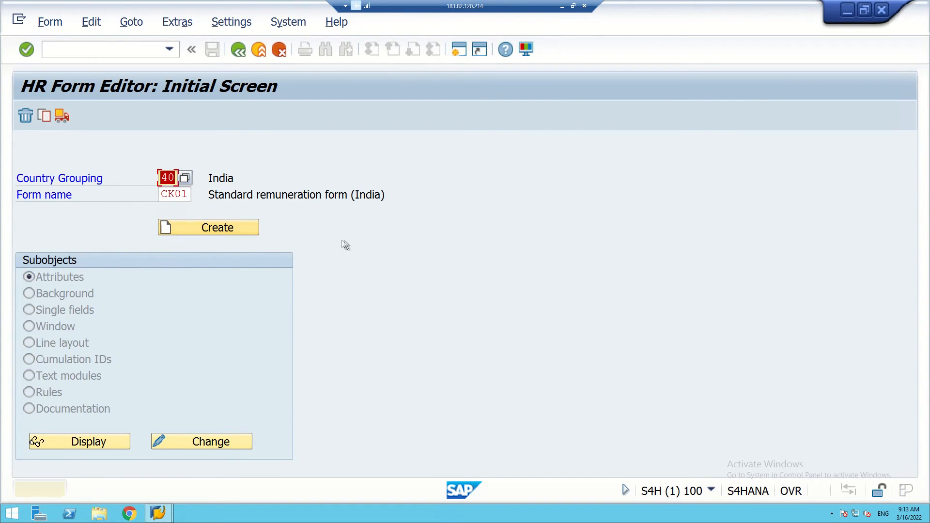
{"action": "left_click", "coordinate": [226, 231]}
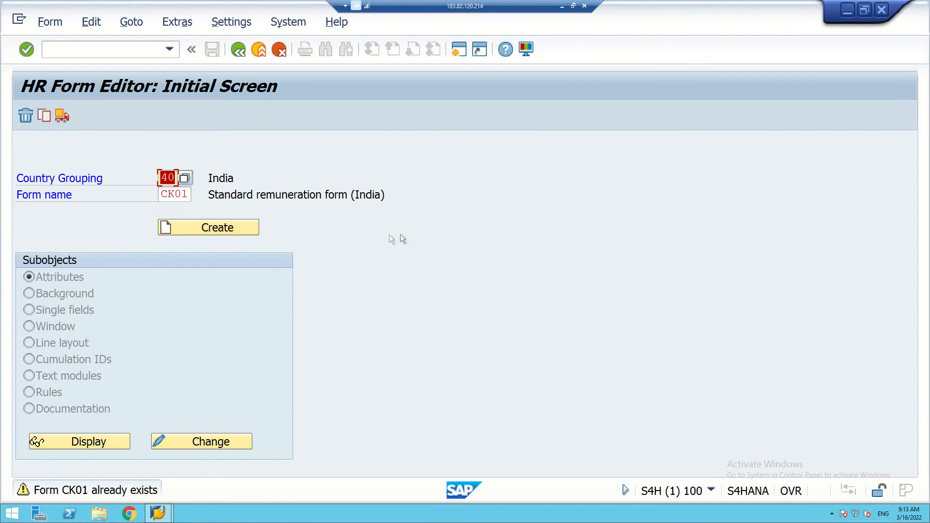
{"action": "key", "text": "F6"}
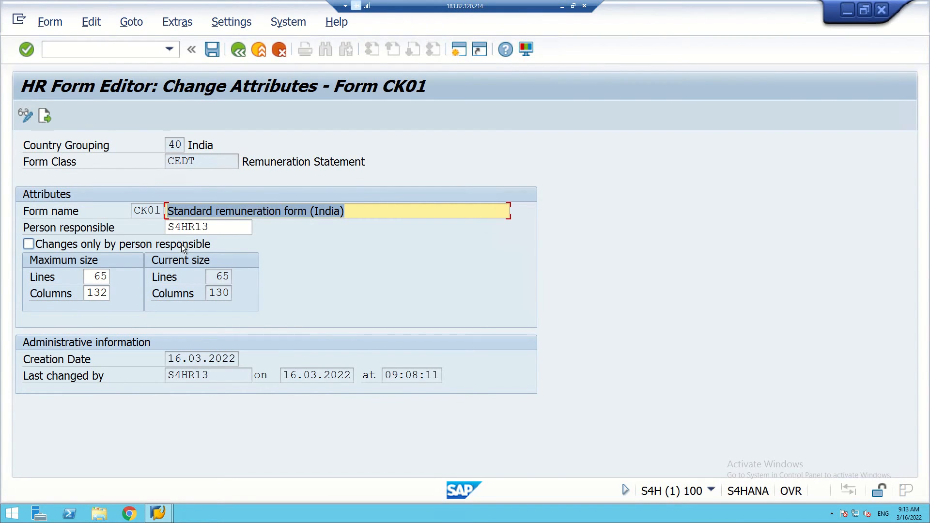
{"action": "left_click", "coordinate": [213, 51]}
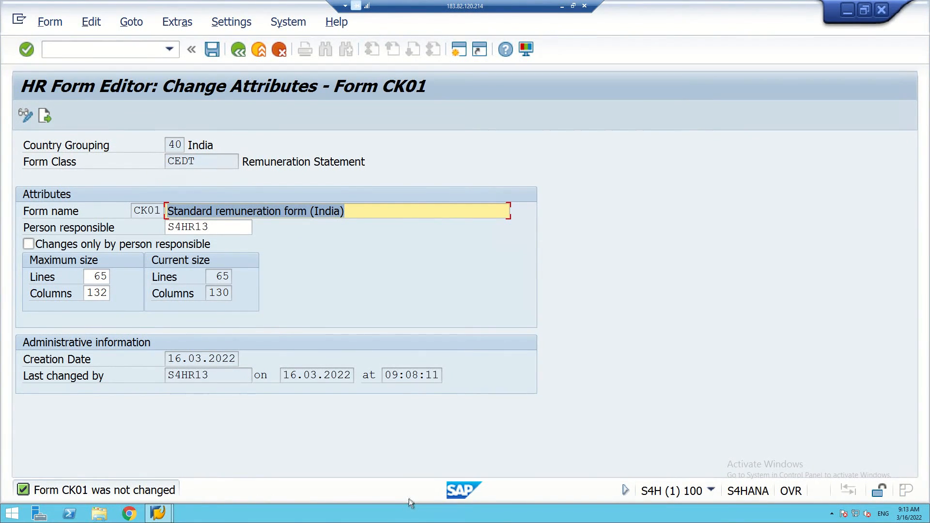
Go through form CK01's English background, single fields, window and line layout up to its cumulation IDs.
{"action": "left_click", "coordinate": [45, 115]}
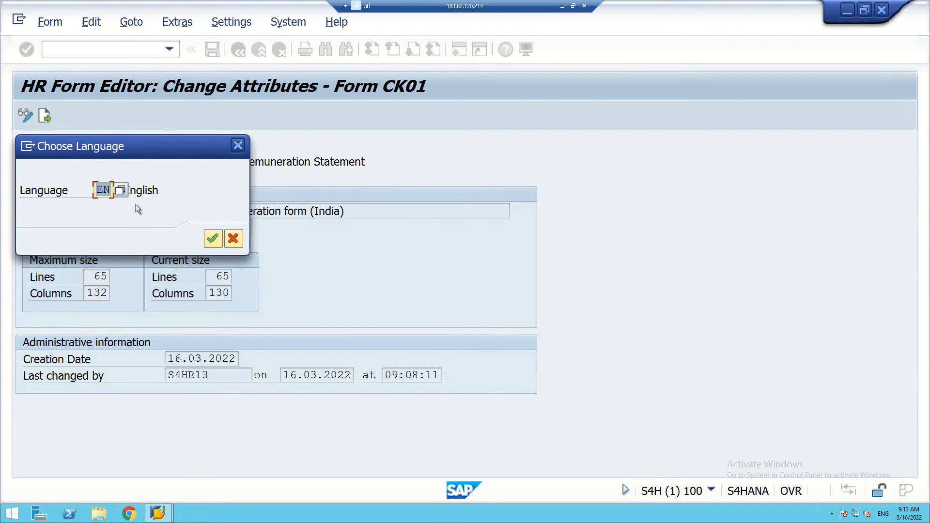
{"action": "left_click", "coordinate": [213, 238]}
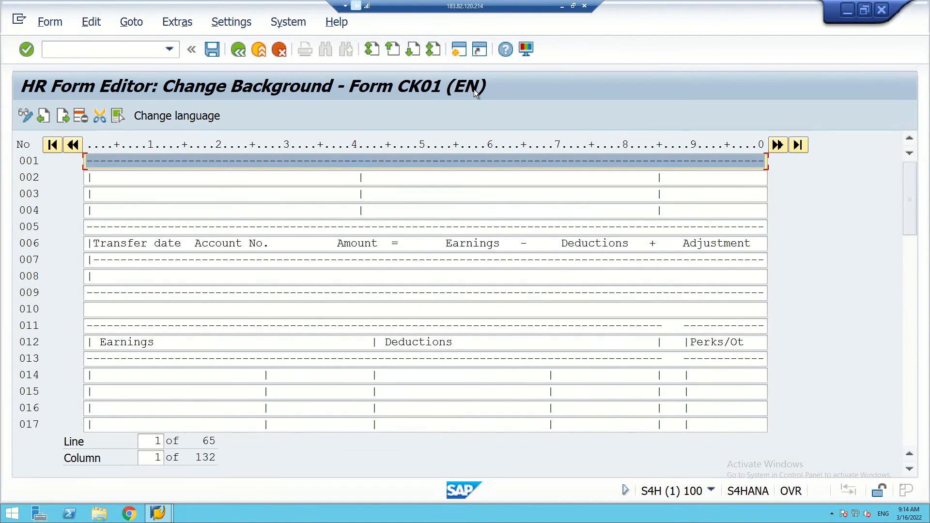
{"action": "left_click", "coordinate": [62, 114]}
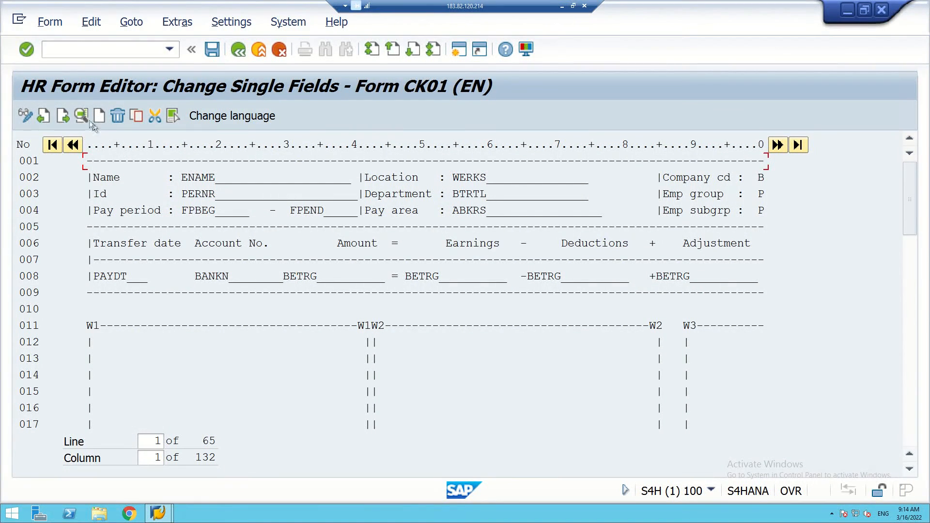
{"action": "left_click", "coordinate": [64, 116]}
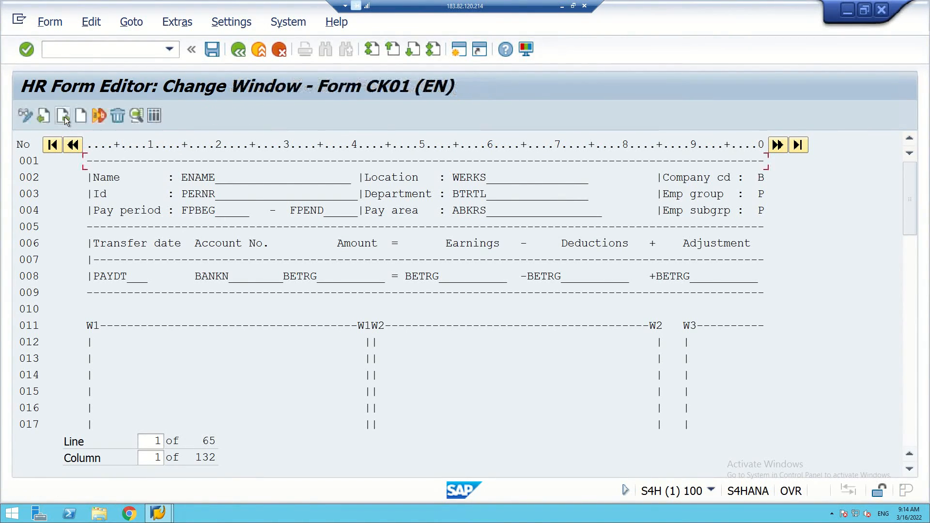
{"action": "left_click", "coordinate": [64, 116]}
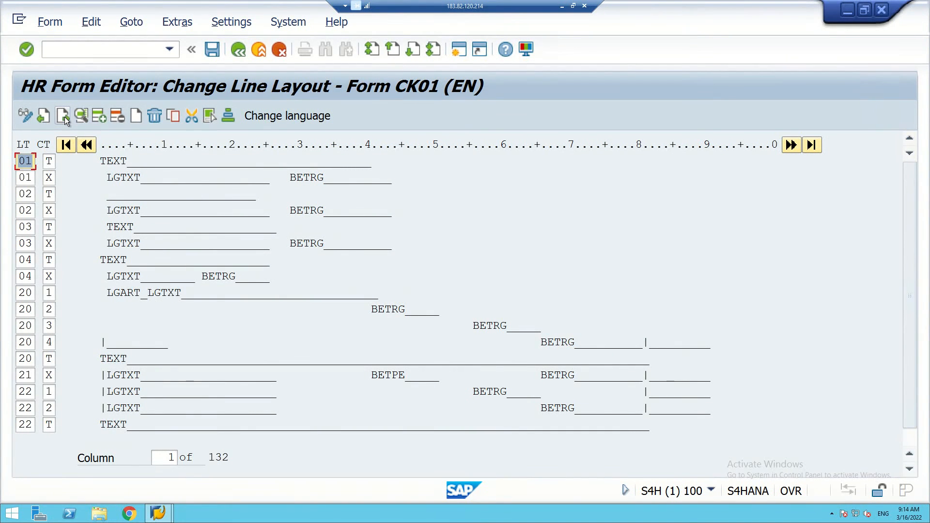
{"action": "left_click", "coordinate": [64, 117]}
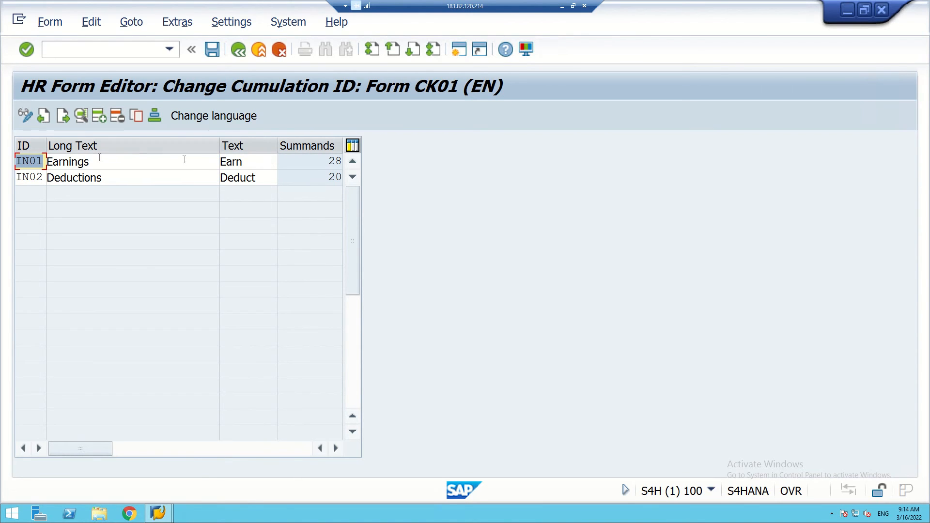
Open the layout of the Earnings cumulation identifier IN01 and select the Personal Pay entry at the end of its list.
{"action": "double_click", "coordinate": [21, 163]}
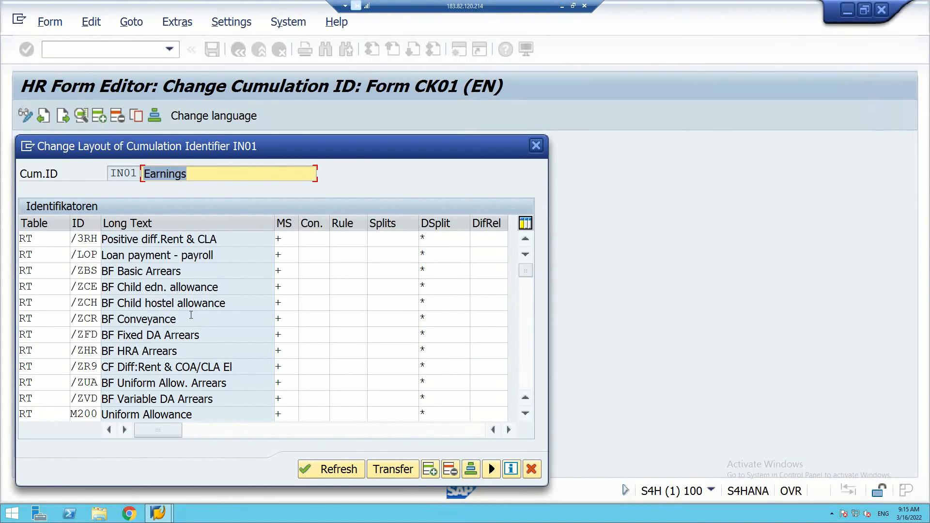
{"action": "scroll", "coordinate": [181, 347], "scroll_direction": "down", "scroll_amount": 5}
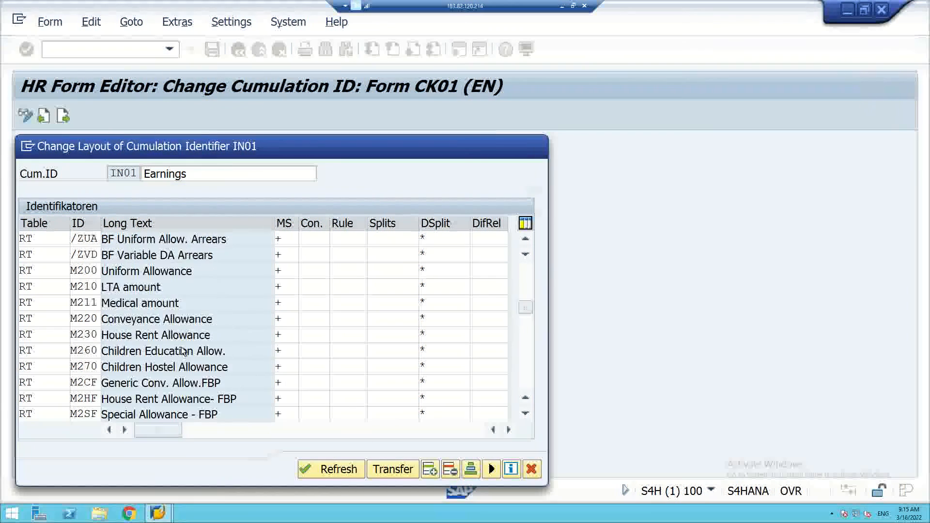
{"action": "scroll", "coordinate": [182, 347], "scroll_direction": "down", "scroll_amount": 3}
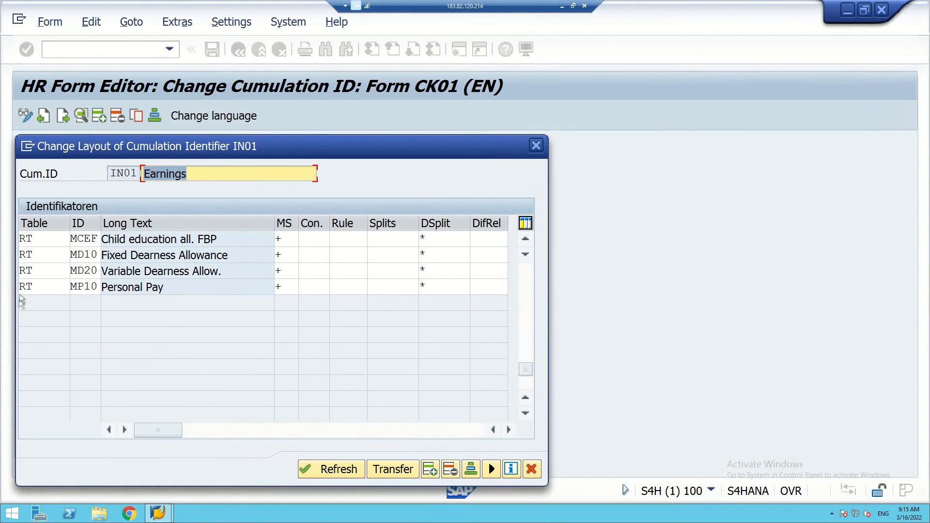
{"action": "left_click", "coordinate": [21, 286]}
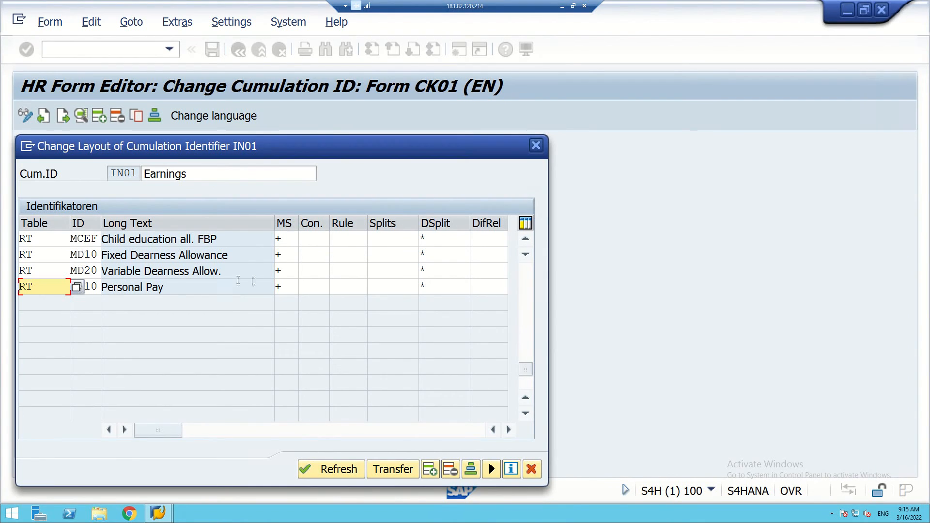
{"action": "left_click", "coordinate": [280, 288]}
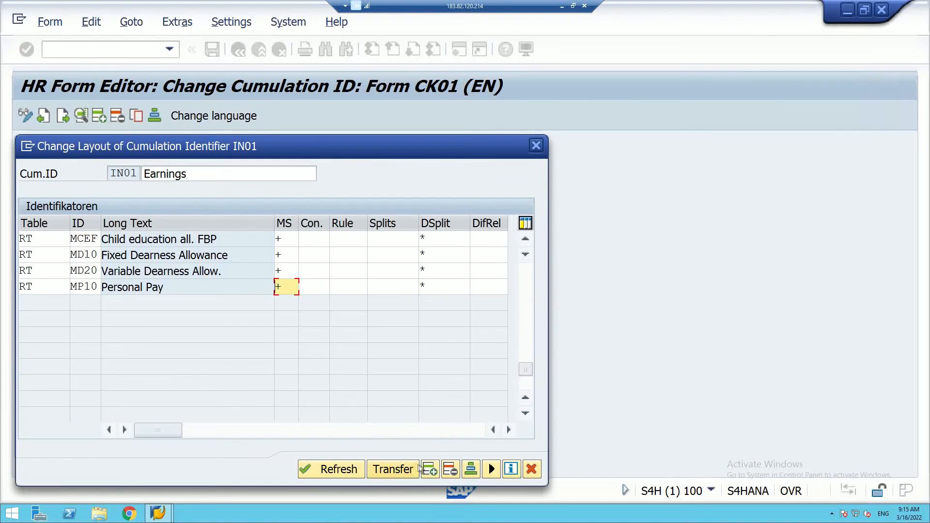
{"action": "left_click", "coordinate": [51, 291]}
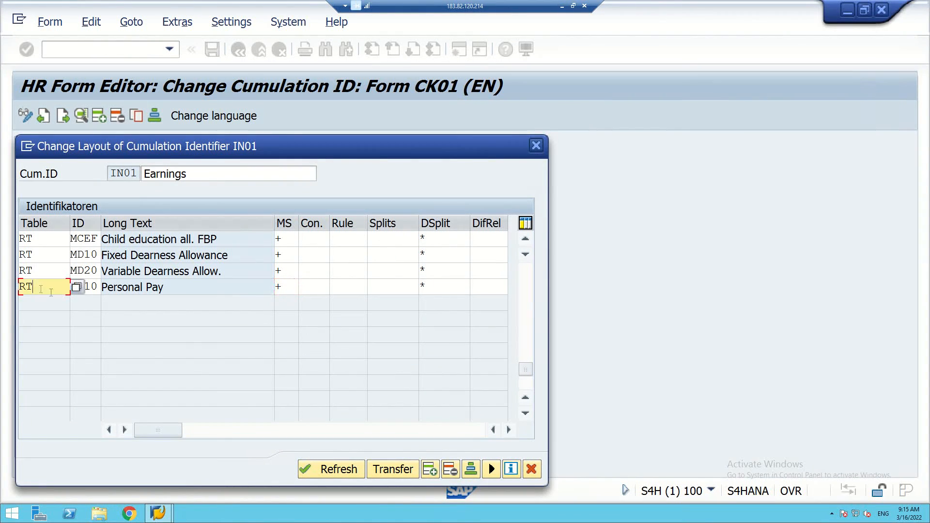
Insert a line above Personal Pay for wage type 3000 from table RT, with MS + and DSplit *, and refresh.
{"action": "left_click", "coordinate": [428, 471]}
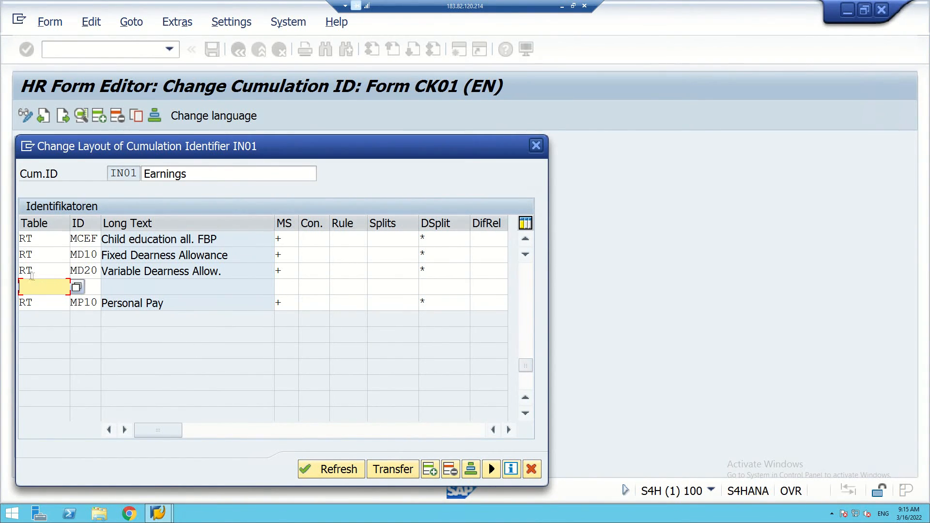
{"action": "type", "text": "RT"}
{"action": "left_click", "coordinate": [97, 287]}
{"action": "type", "text": "3000"}
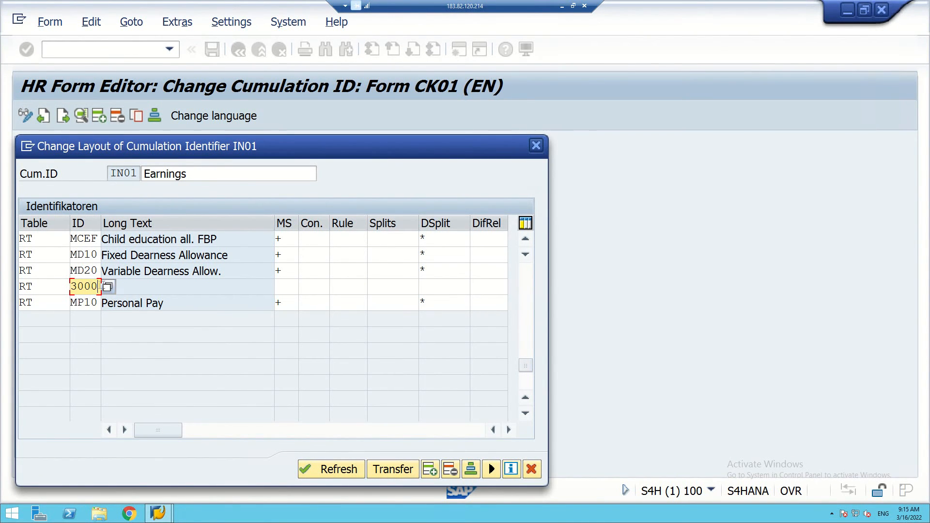
{"action": "left_click", "coordinate": [289, 289]}
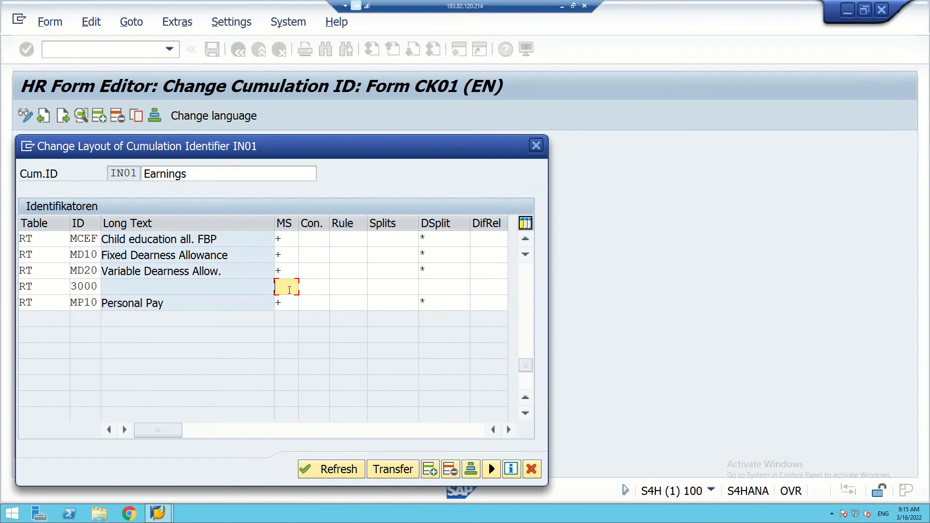
{"action": "type", "text": "+"}
{"action": "left_click", "coordinate": [433, 286]}
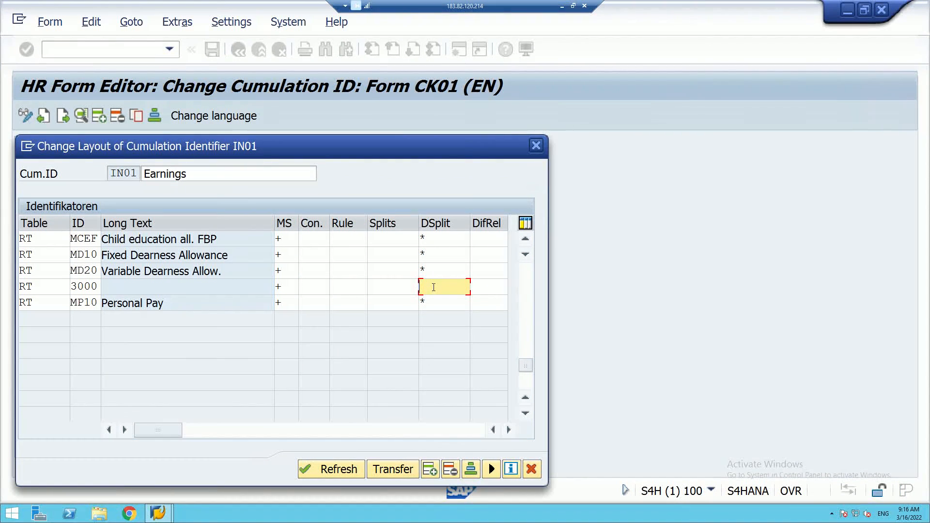
{"action": "type", "text": "*"}
{"action": "key", "text": "Return"}
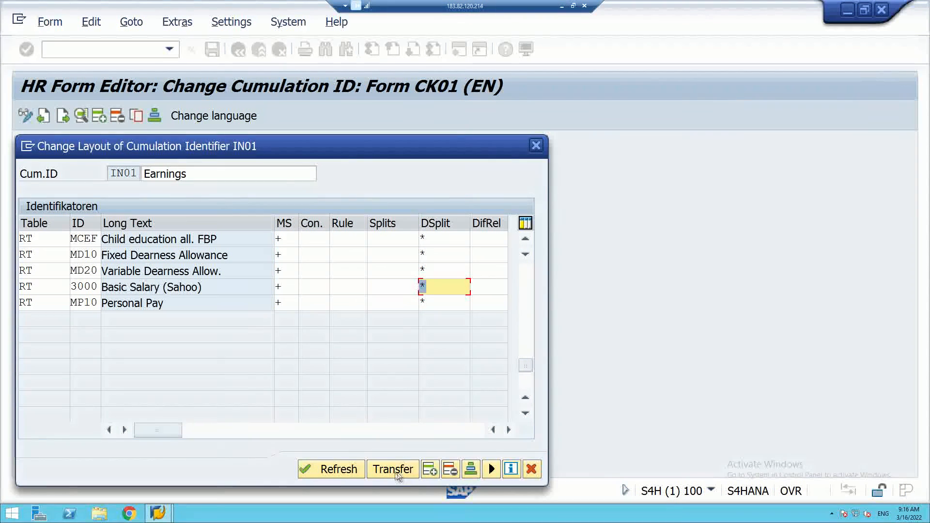
{"action": "left_click", "coordinate": [313, 470]}
Insert another line above the existing 3000 entry with table RT, ID 3000, MS + and DSplit *, and refresh the list.
{"action": "left_click", "coordinate": [80, 286]}
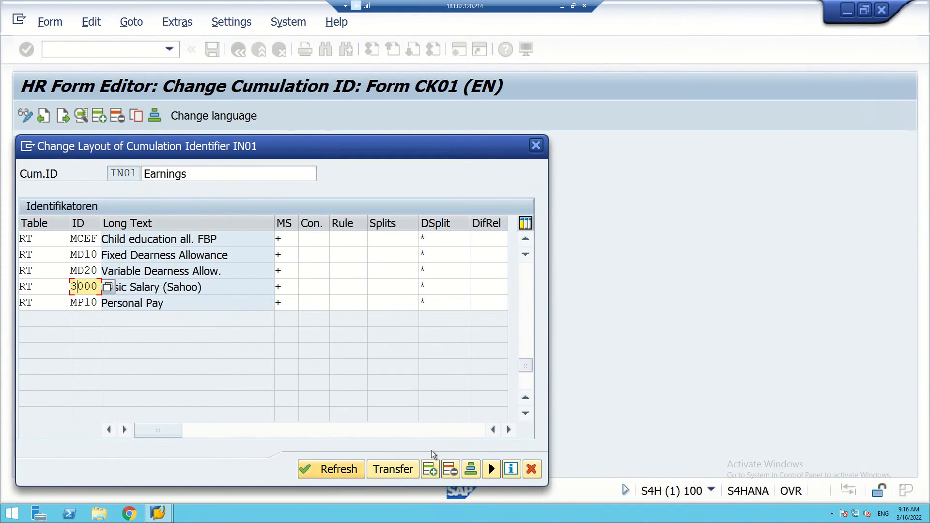
{"action": "left_click", "coordinate": [429, 469]}
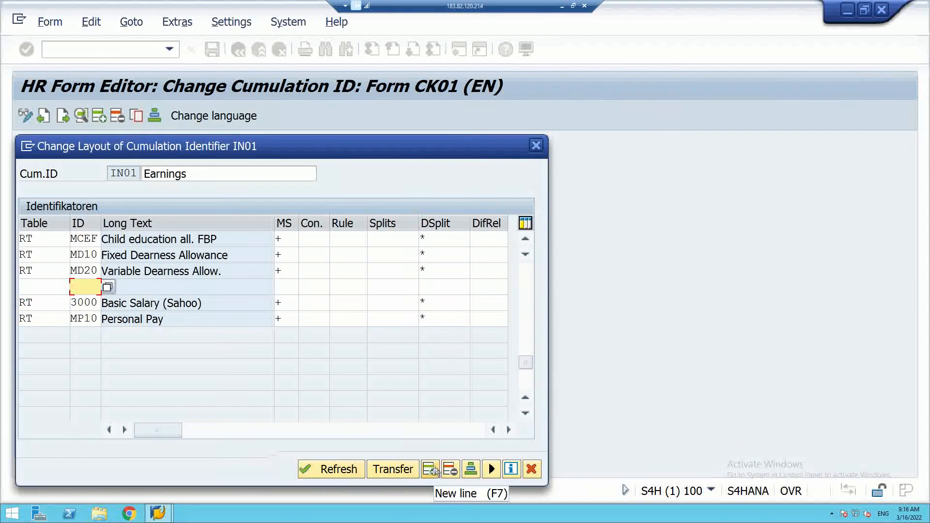
{"action": "left_click", "coordinate": [51, 288]}
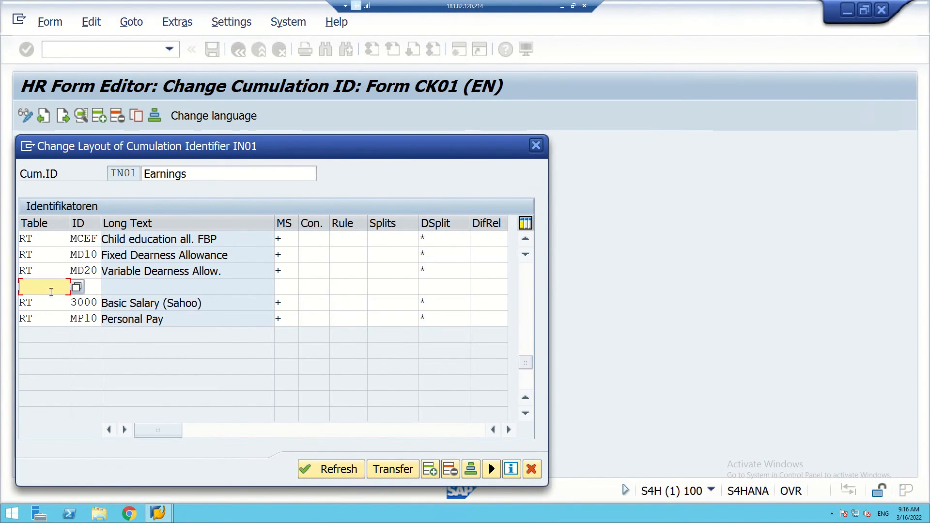
{"action": "type", "text": "RT"}
{"action": "left_click", "coordinate": [91, 283]}
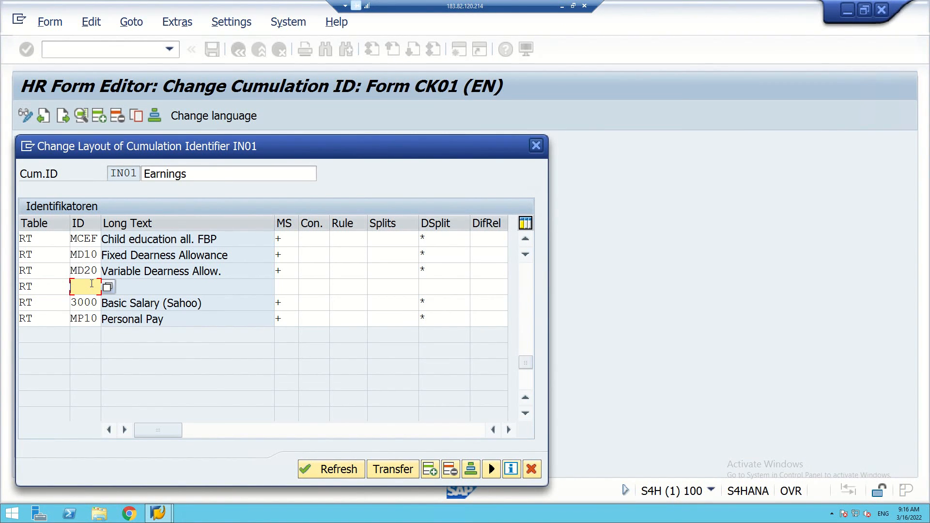
{"action": "type", "text": "3000"}
{"action": "left_click", "coordinate": [161, 286]}
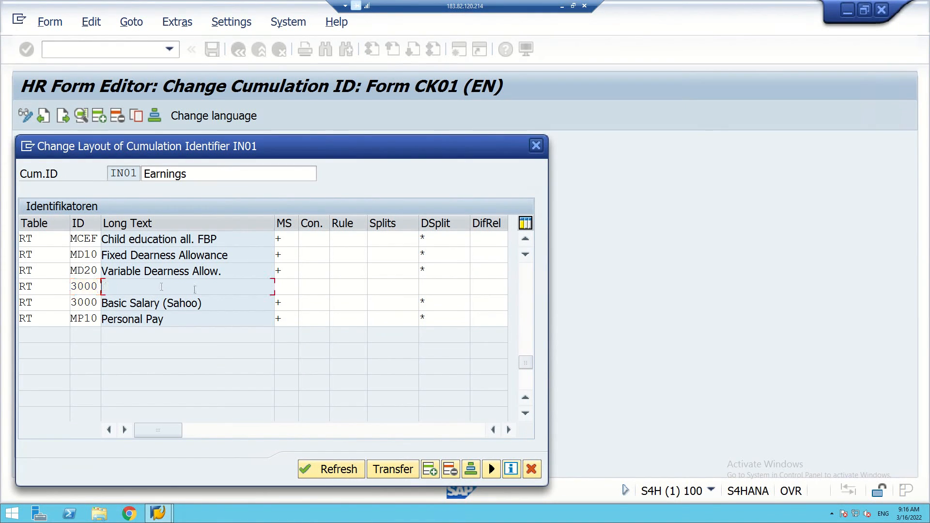
{"action": "left_click", "coordinate": [296, 289]}
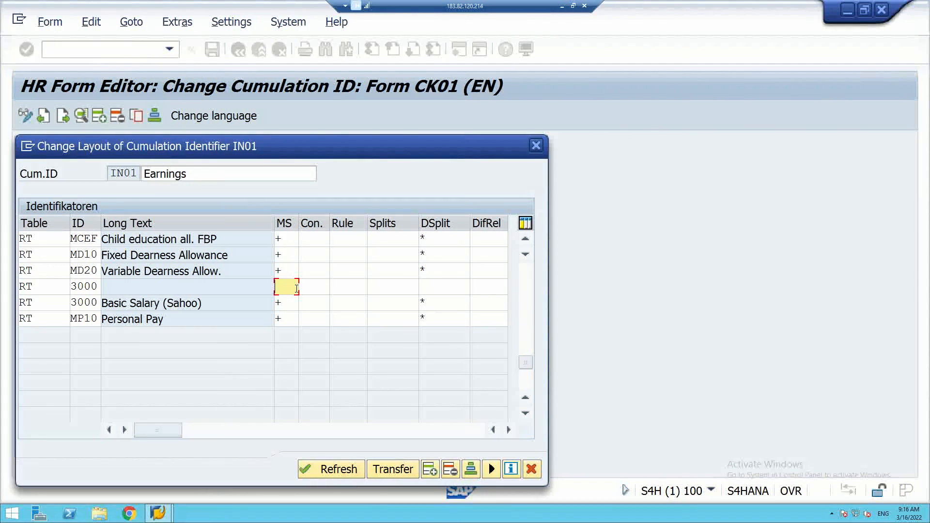
{"action": "type", "text": "+"}
{"action": "left_click", "coordinate": [432, 284]}
{"action": "type", "text": "*"}
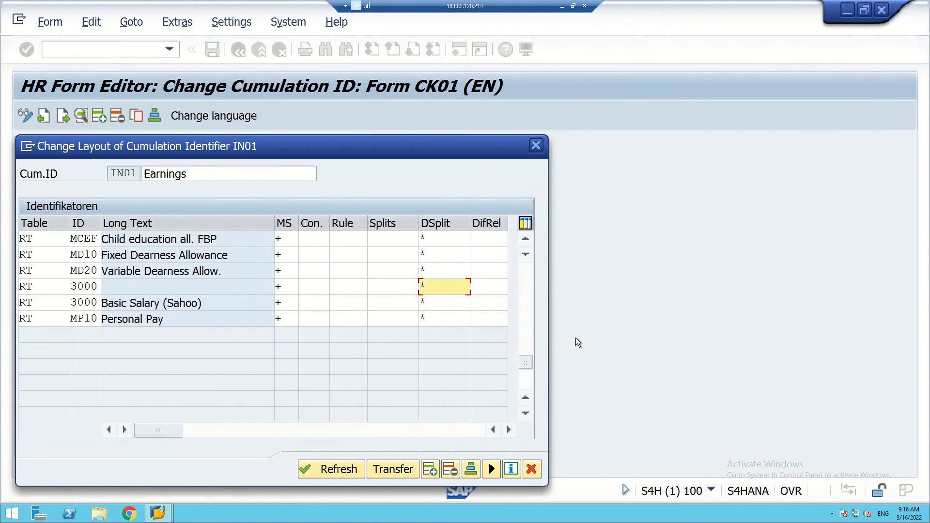
{"action": "key", "text": "Return"}
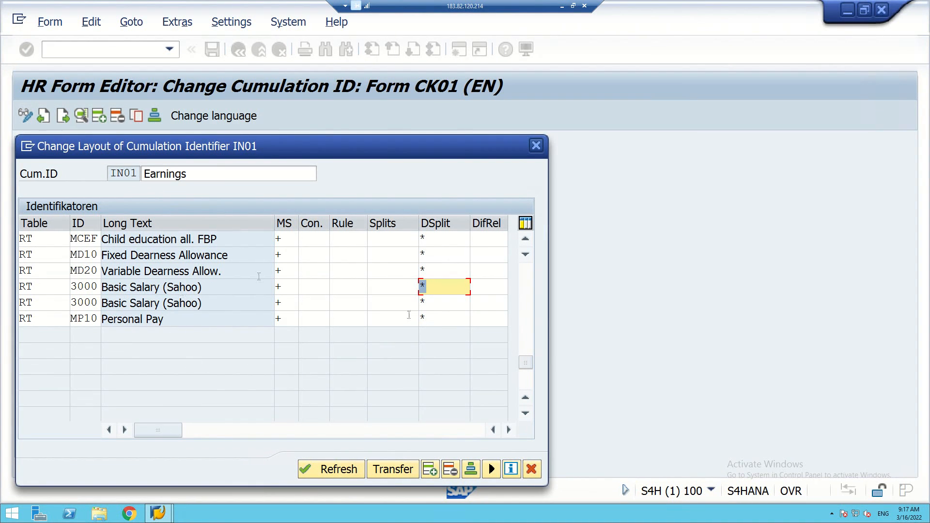
{"action": "left_click", "coordinate": [337, 470]}
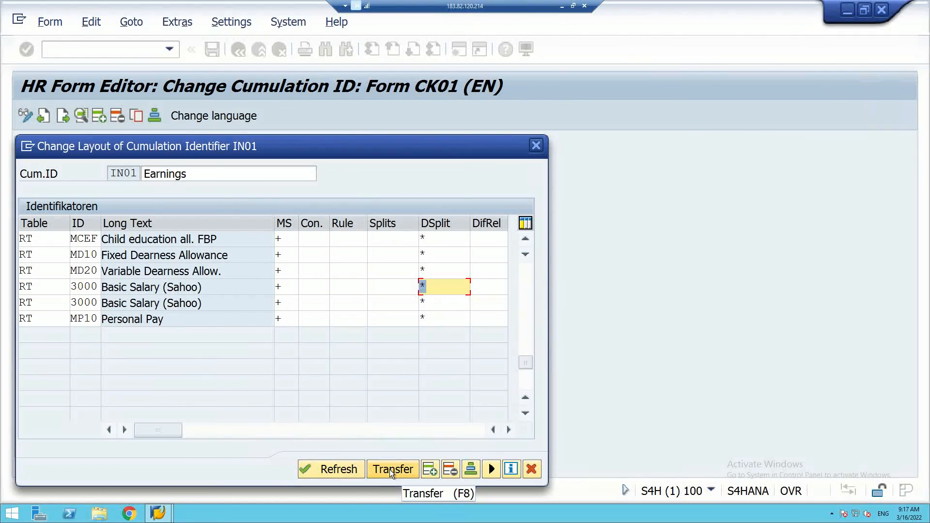
Insert a line between the two RT 3000 entries with table CRT, ID 3000, MS + and DSplit *.
{"action": "left_click", "coordinate": [25, 303]}
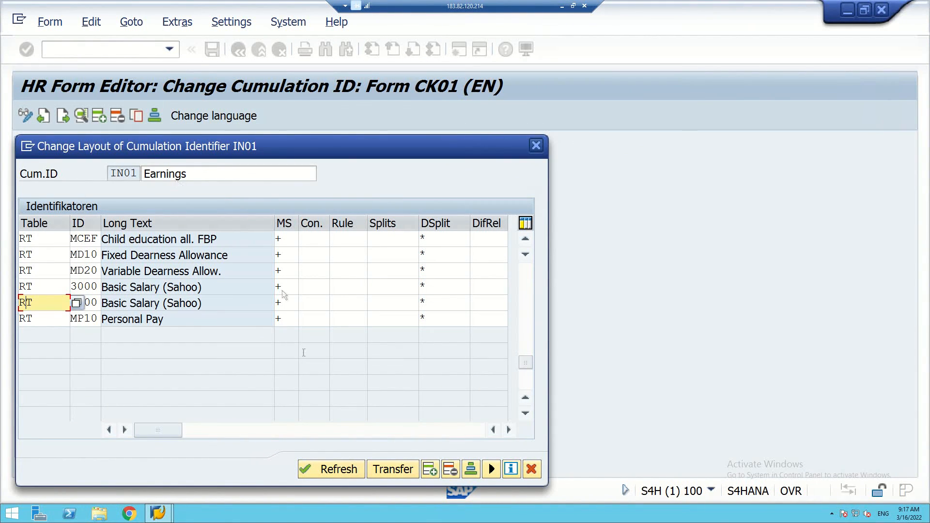
{"action": "left_click", "coordinate": [429, 469]}
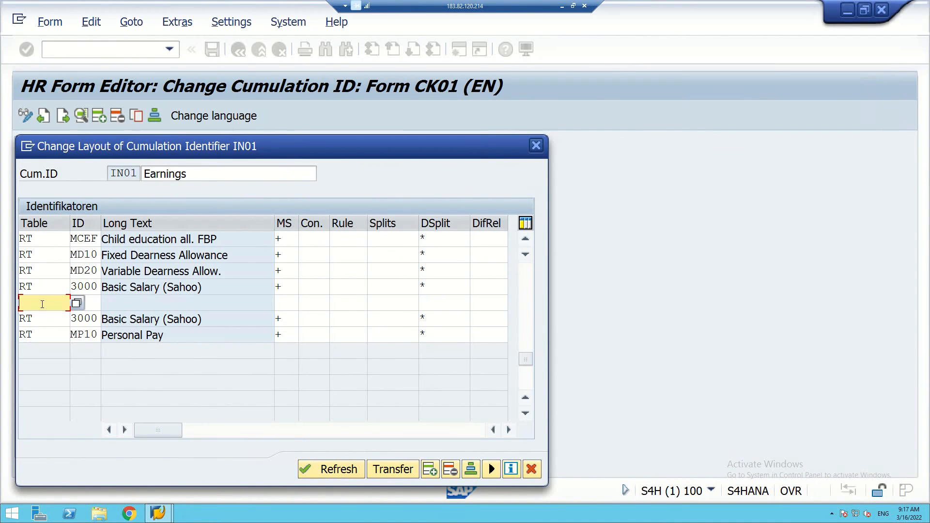
{"action": "type", "text": "CRT"}
{"action": "left_click", "coordinate": [94, 303]}
{"action": "type", "text": "3000"}
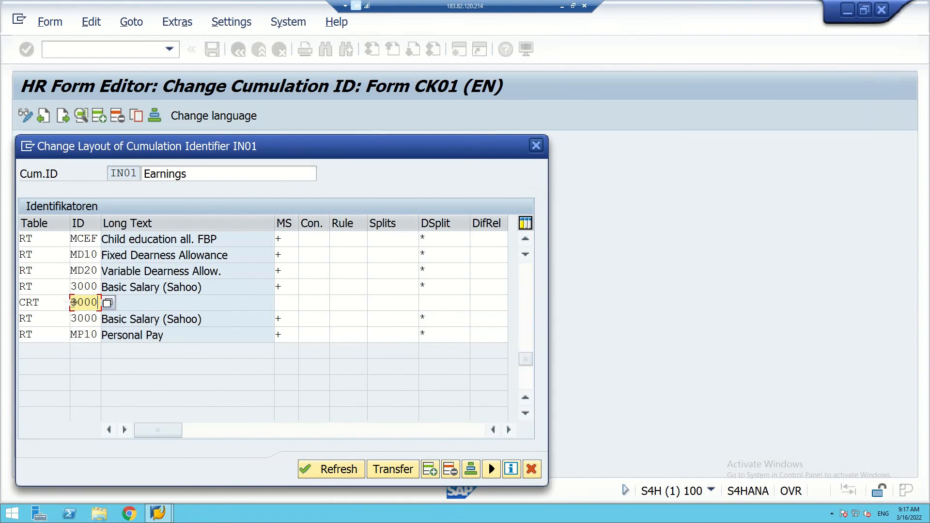
{"action": "left_click", "coordinate": [282, 302]}
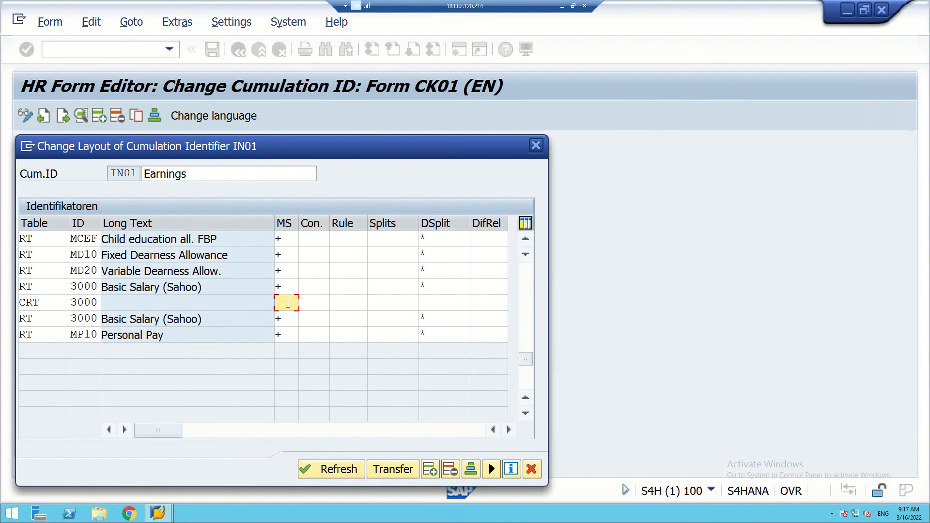
{"action": "type", "text": "+"}
{"action": "left_click", "coordinate": [445, 303]}
{"action": "type", "text": "*"}
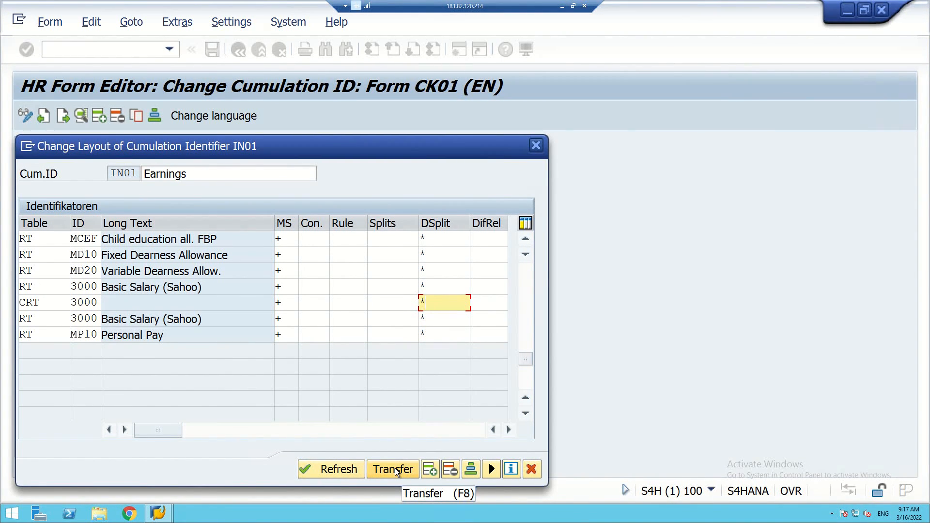
{"action": "key", "text": "Return"}
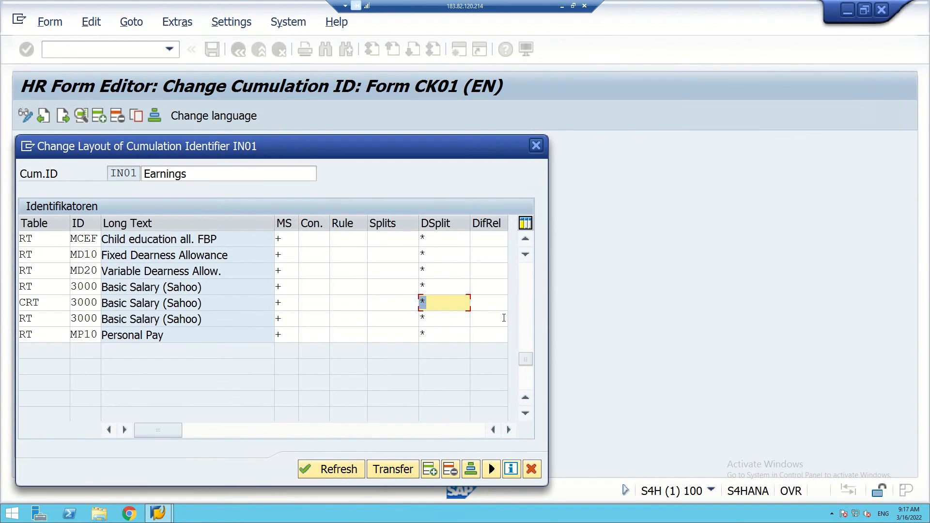
Transfer the changed IN01 layout and save form CK01 under the proposed customizing request.
{"action": "left_click", "coordinate": [396, 466]}
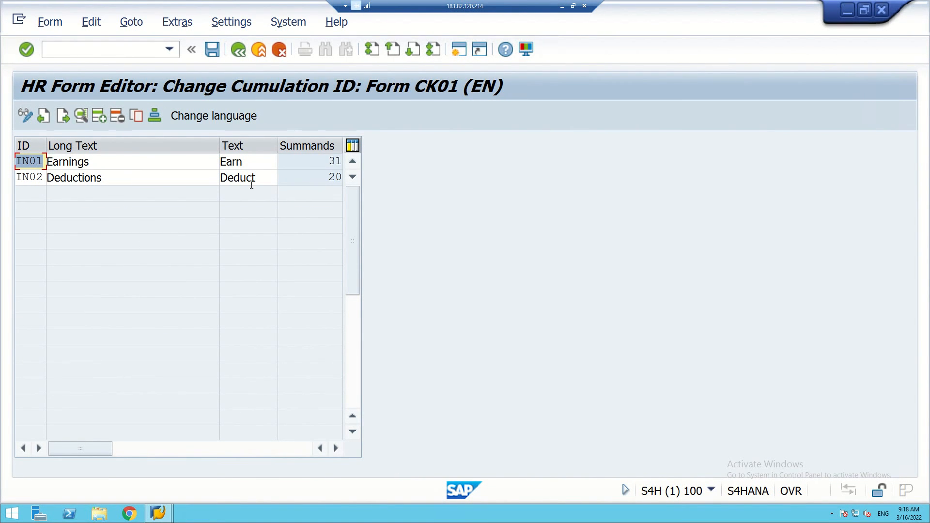
{"action": "left_click", "coordinate": [213, 49]}
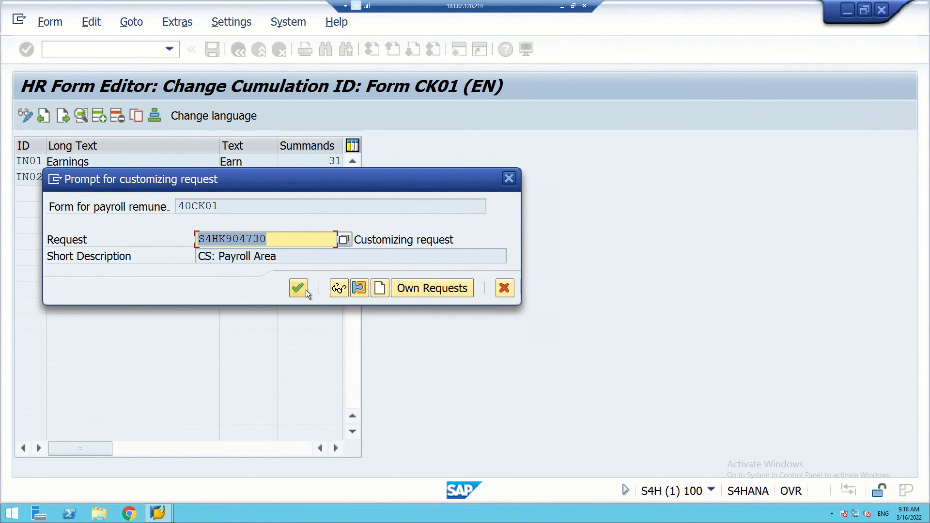
{"action": "left_click", "coordinate": [306, 289]}
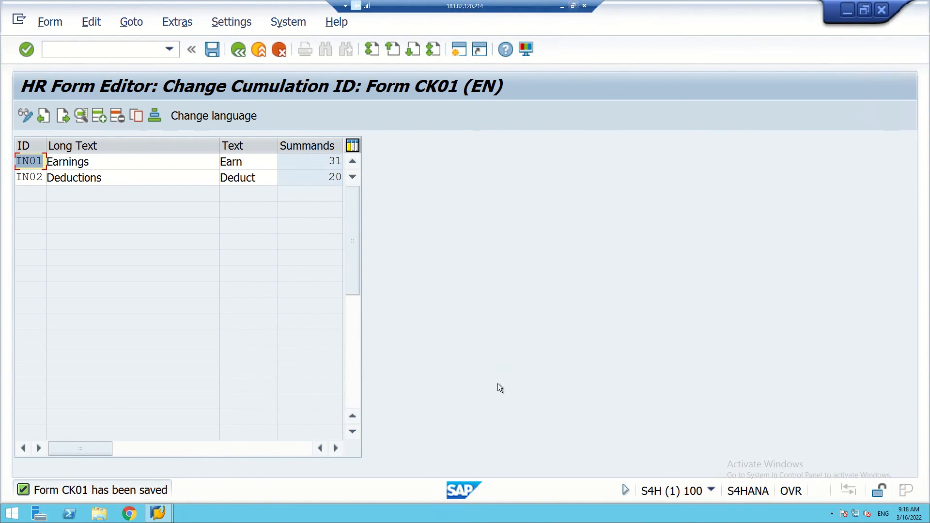
Minimize the remote SAP session and show the Payroll Management title slide in PowerPoint.
{"action": "left_click", "coordinate": [563, 7]}
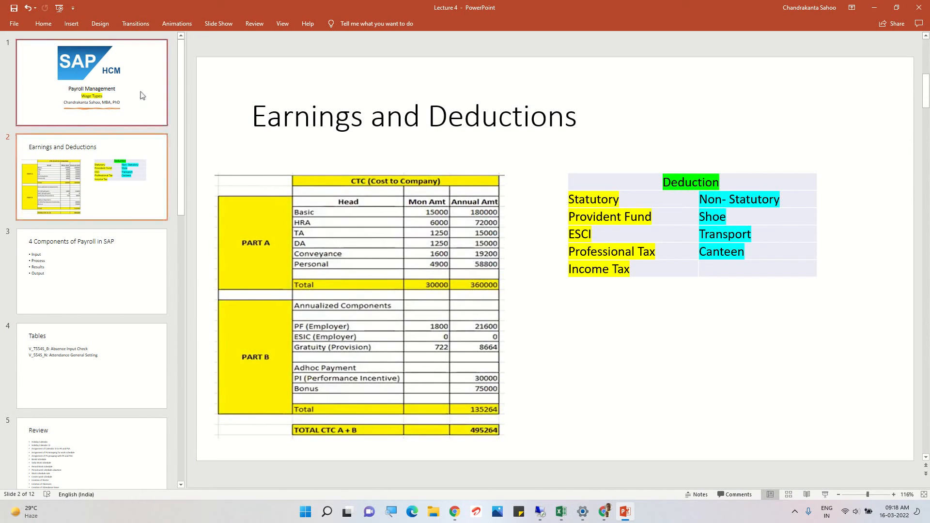
{"action": "left_click", "coordinate": [141, 93]}
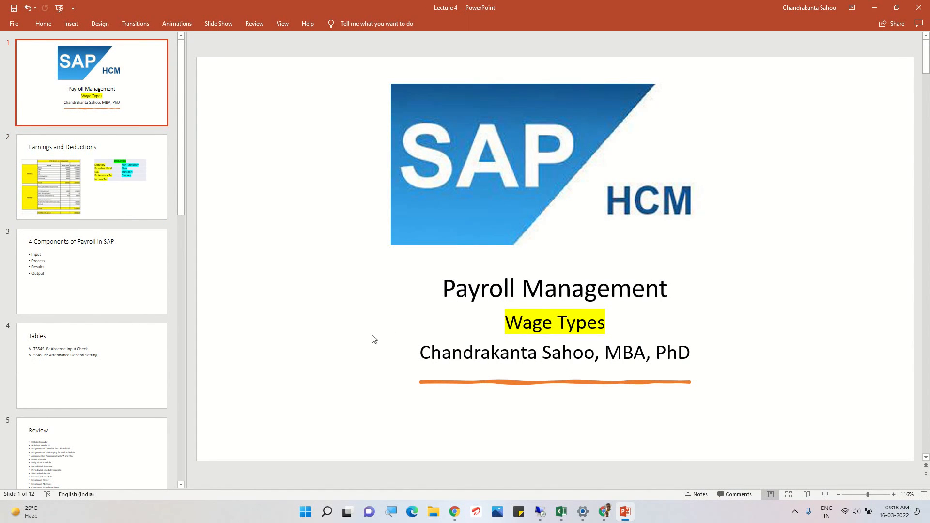